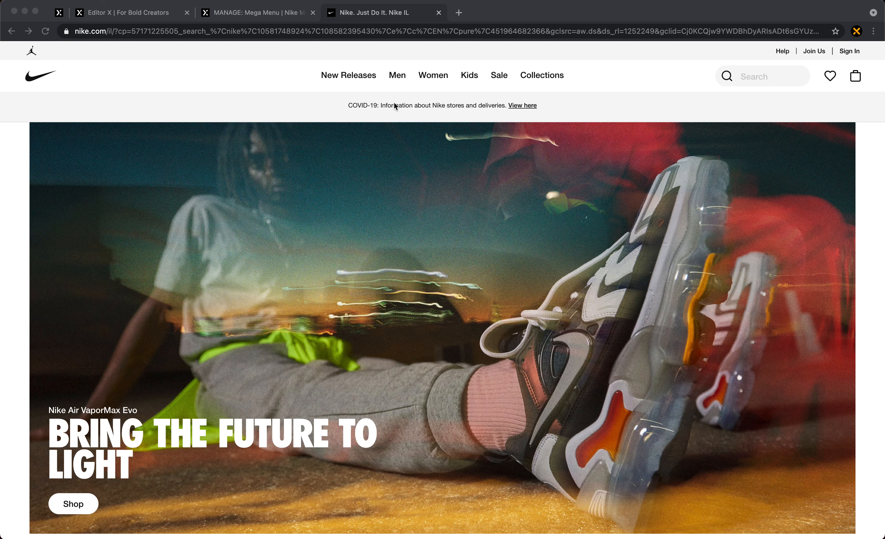
- Examine the dropdown mega menus on the Nike site's navigation, from New Releases through Collections
{"action": "left_click", "coordinate": [351, 105]}
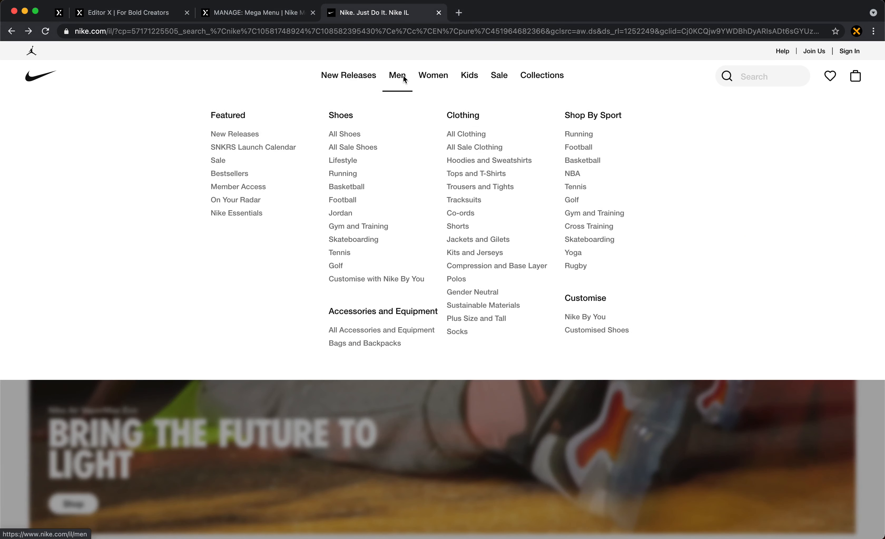
{"action": "mouse_move", "coordinate": [477, 82]}
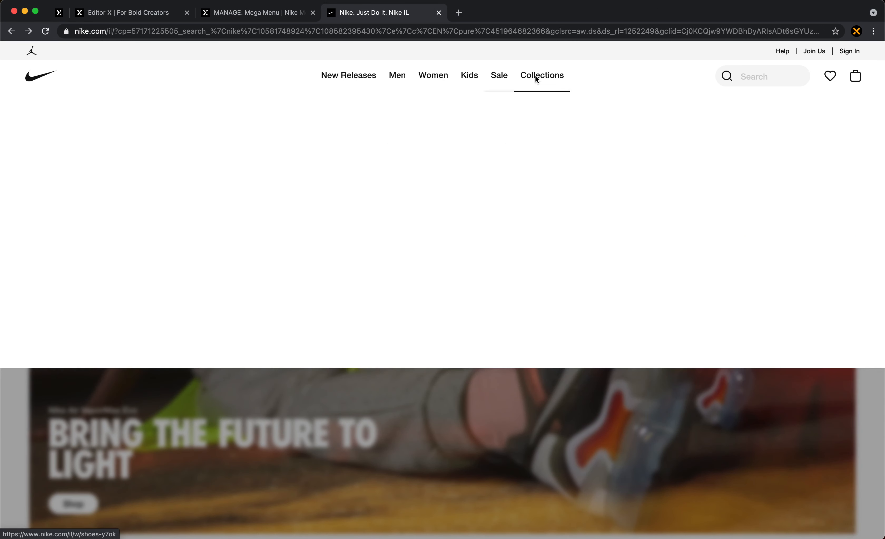
{"action": "mouse_move", "coordinate": [355, 81]}
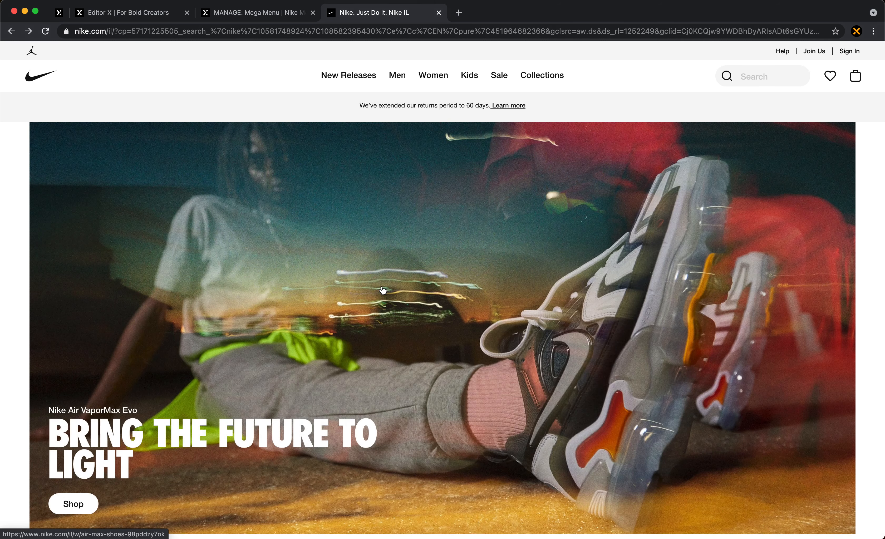
{"action": "left_click", "coordinate": [382, 285]}
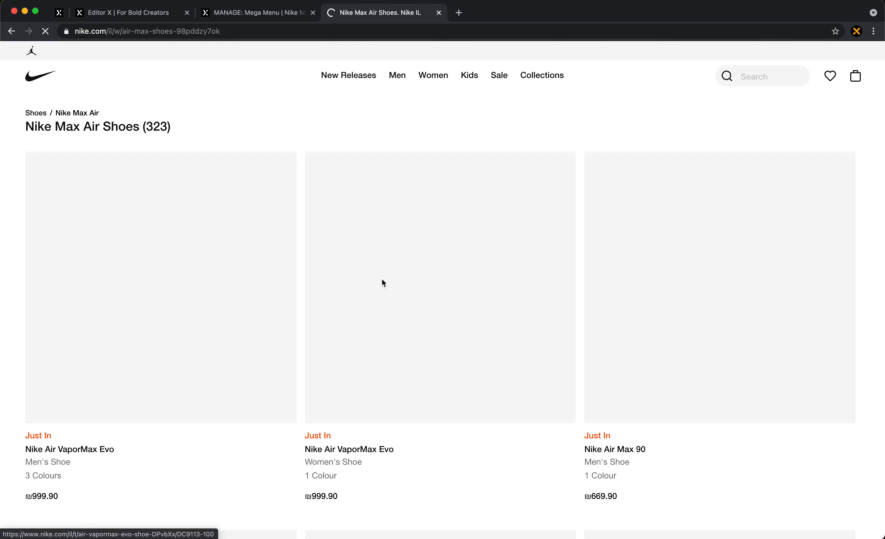
{"action": "key", "text": "super+bracketleft"}
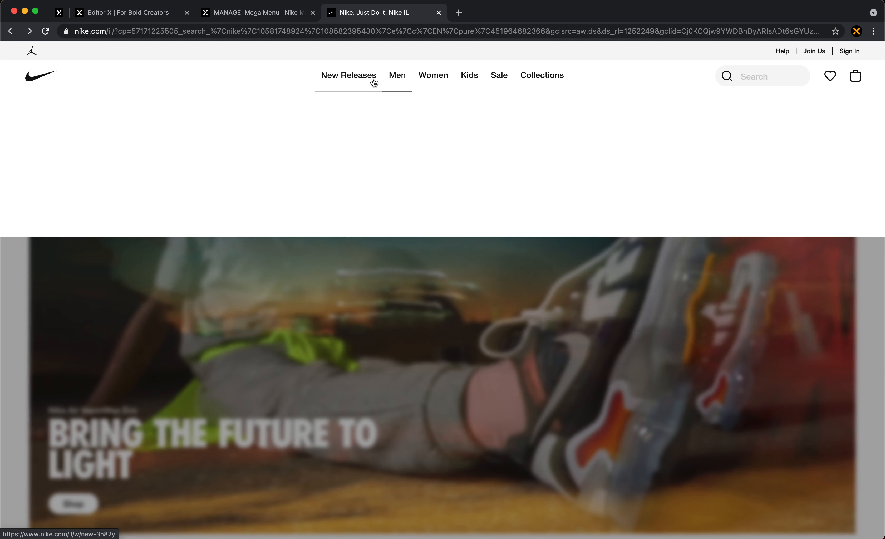
{"action": "mouse_move", "coordinate": [373, 83]}
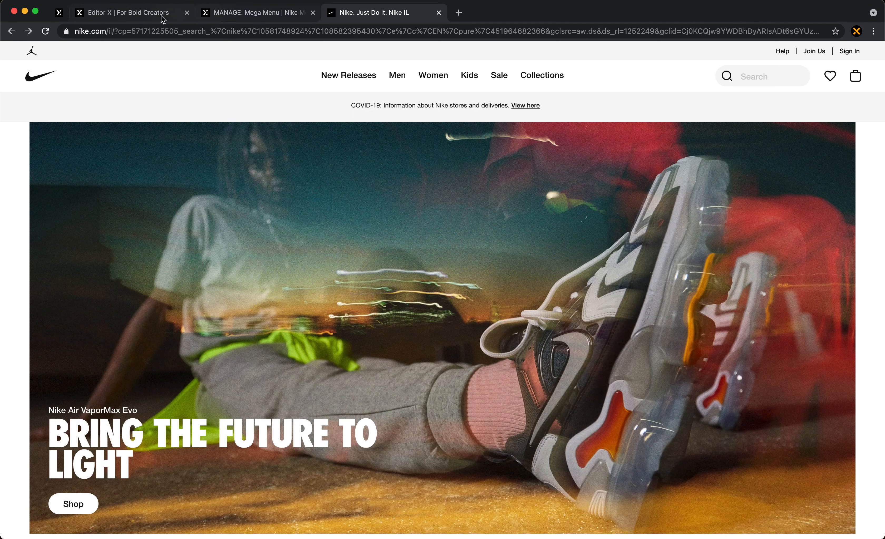
- Switch to Editor X, select the Header layer and inspect its grid's row and column sizing without altering it
{"action": "left_click", "coordinate": [135, 13]}
{"action": "mouse_move", "coordinate": [203, 55]}
{"action": "left_click", "coordinate": [253, 291]}
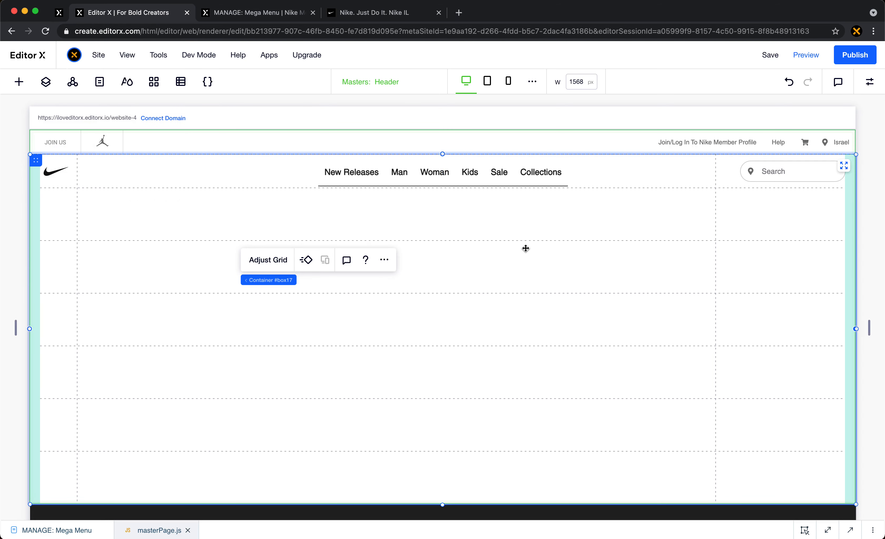
{"action": "left_click", "coordinate": [45, 82]}
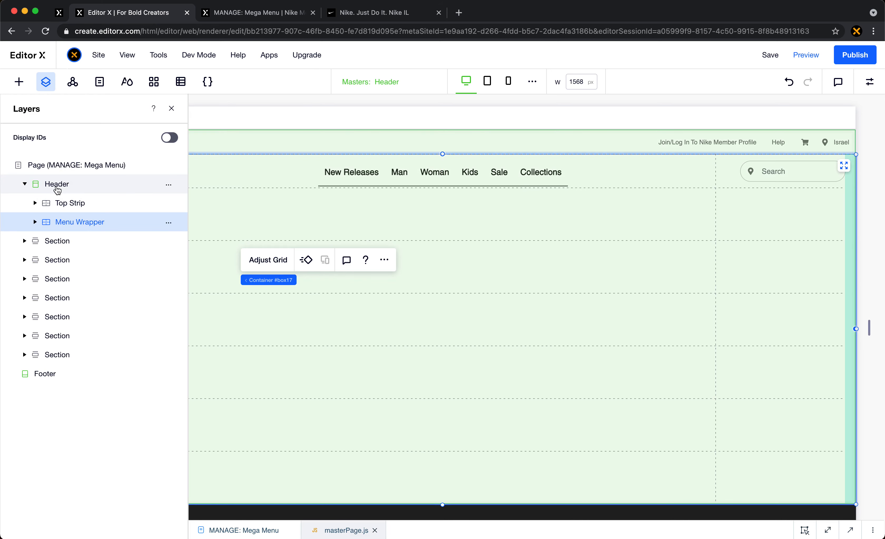
{"action": "left_click", "coordinate": [55, 185]}
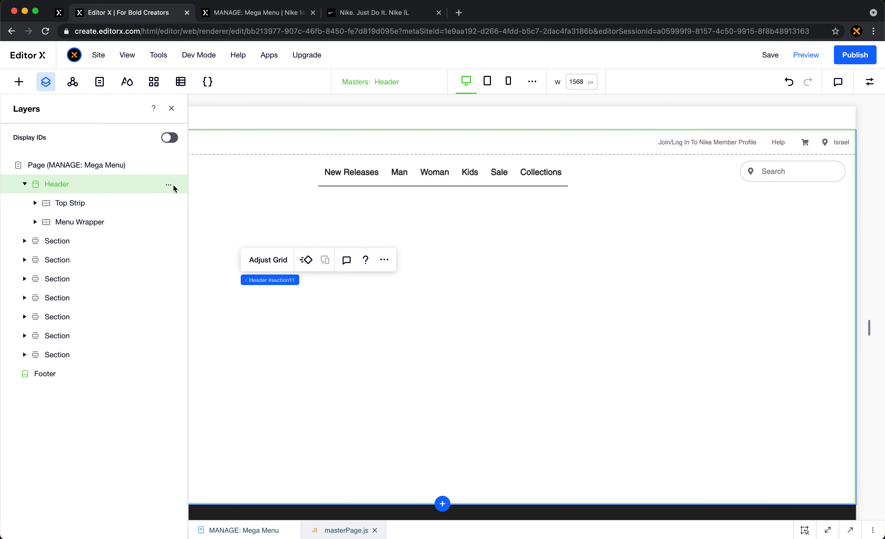
{"action": "scroll", "coordinate": [254, 180], "scroll_direction": "left", "scroll_amount": 5}
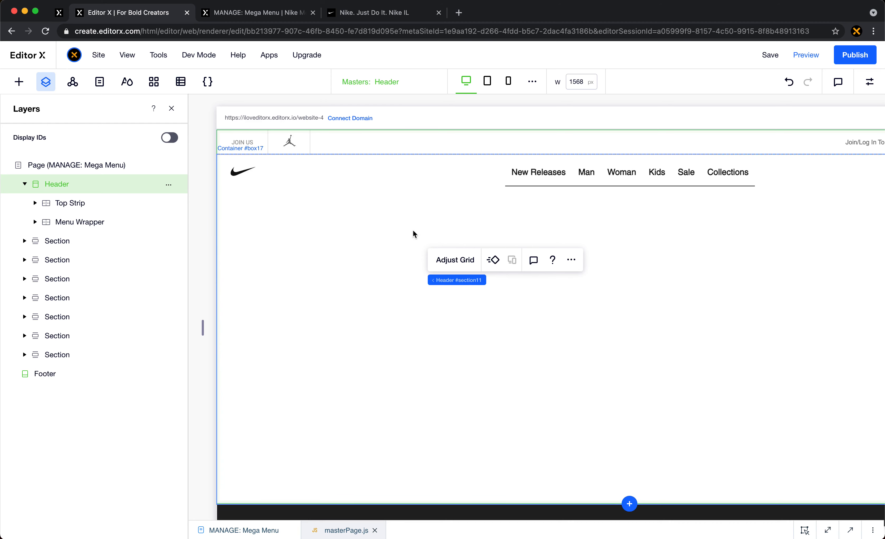
{"action": "left_click", "coordinate": [450, 261]}
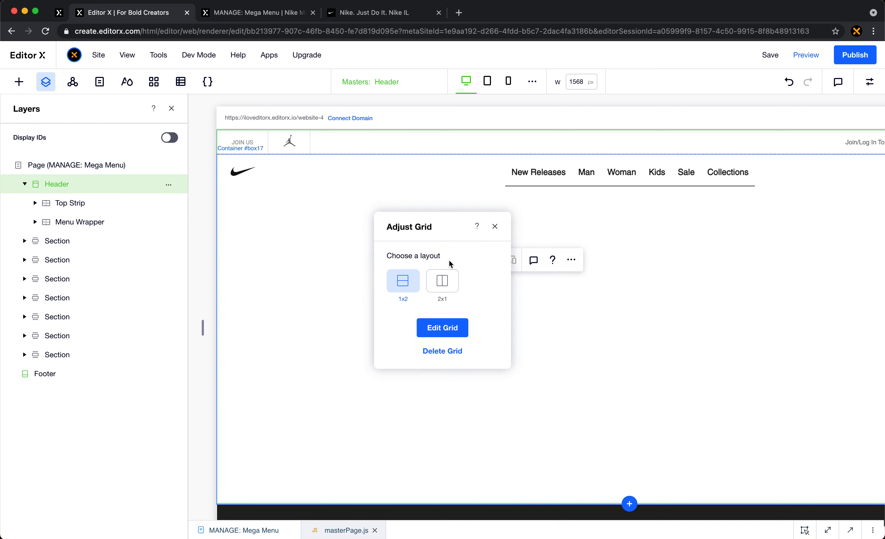
{"action": "left_click", "coordinate": [446, 328]}
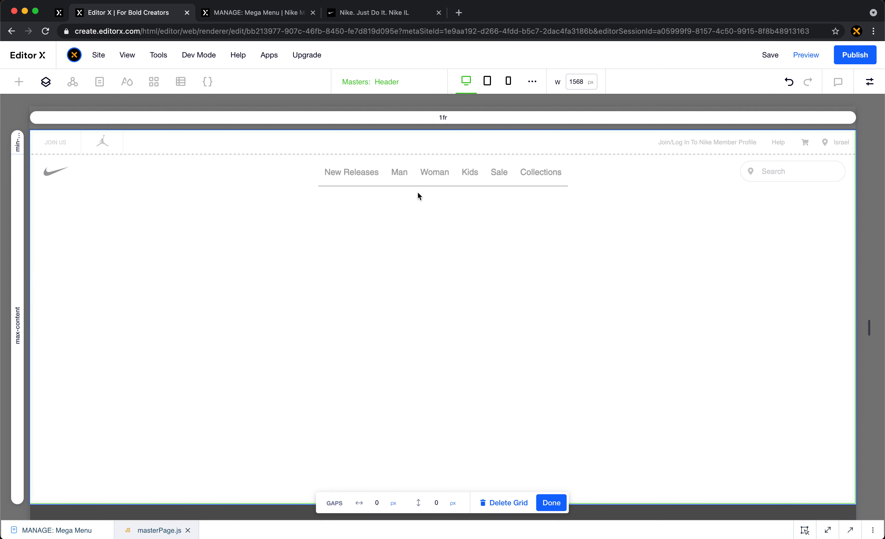
{"action": "left_click", "coordinate": [557, 502]}
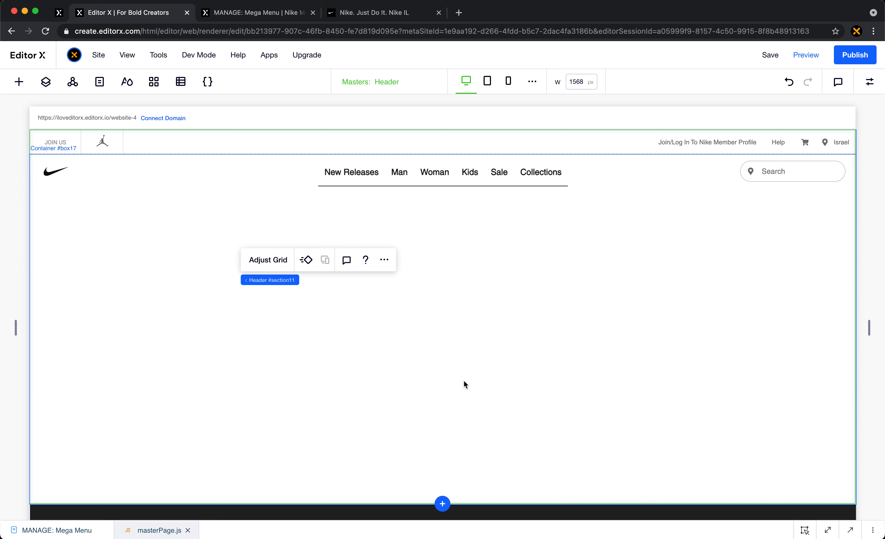
- Select the container below the header's top strip and review the list of site pages
{"action": "left_click", "coordinate": [505, 318]}
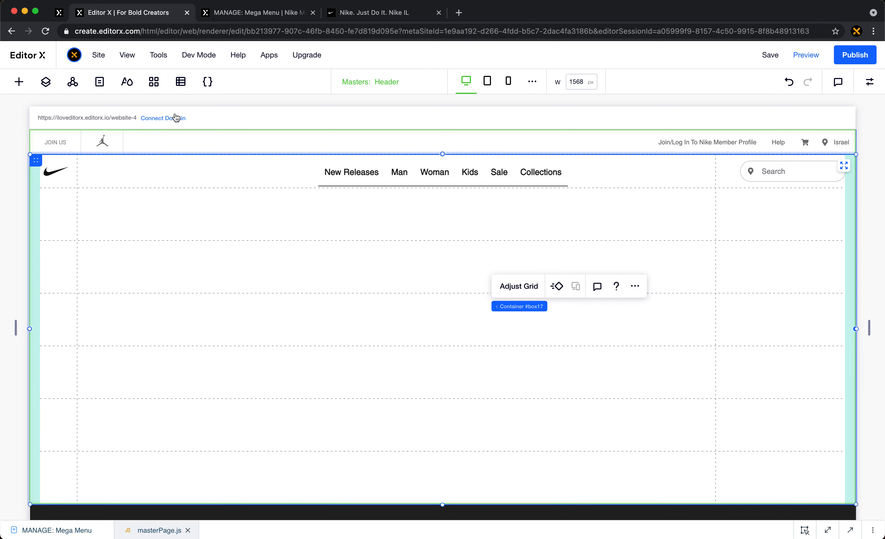
{"action": "left_click", "coordinate": [98, 83]}
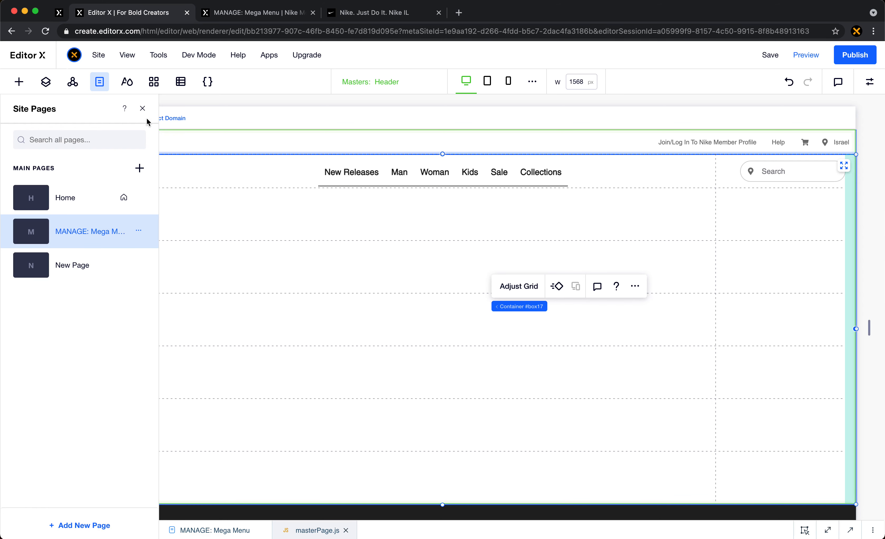
{"action": "left_click", "coordinate": [142, 108]}
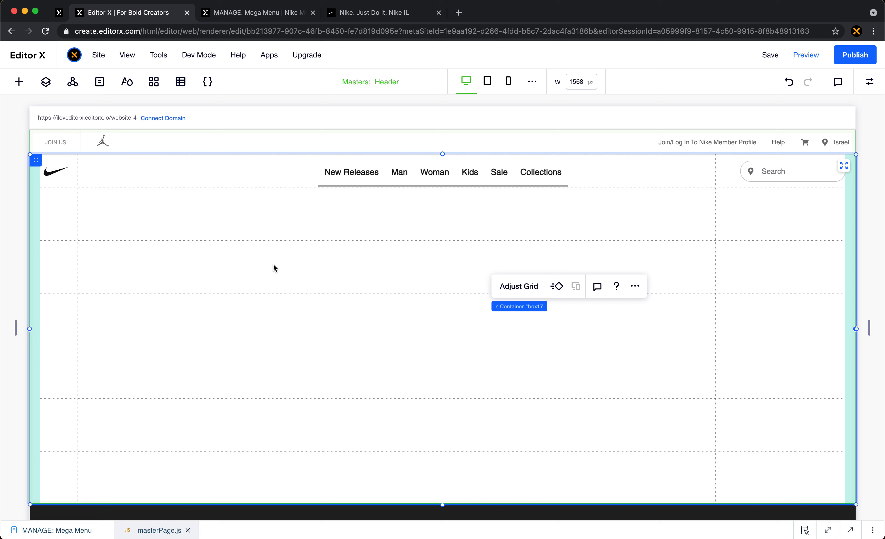
- Open the 3x7 grid of the header's Menu Wrapper container in grid editing mode
{"action": "left_click", "coordinate": [302, 273]}
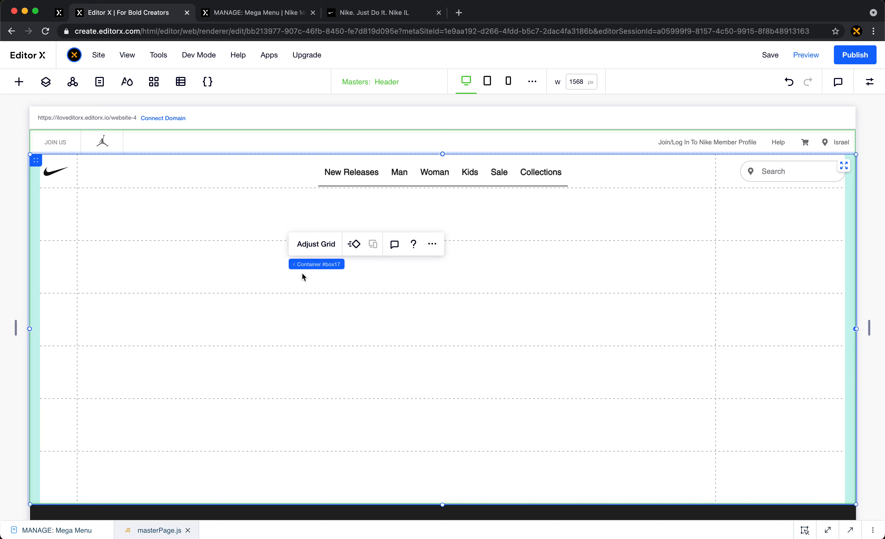
{"action": "left_click", "coordinate": [208, 239]}
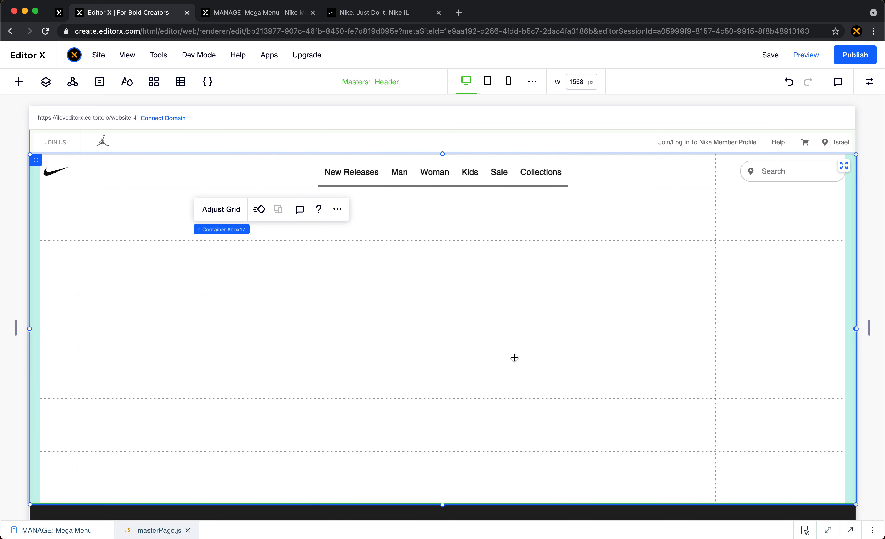
{"action": "left_click", "coordinate": [220, 210]}
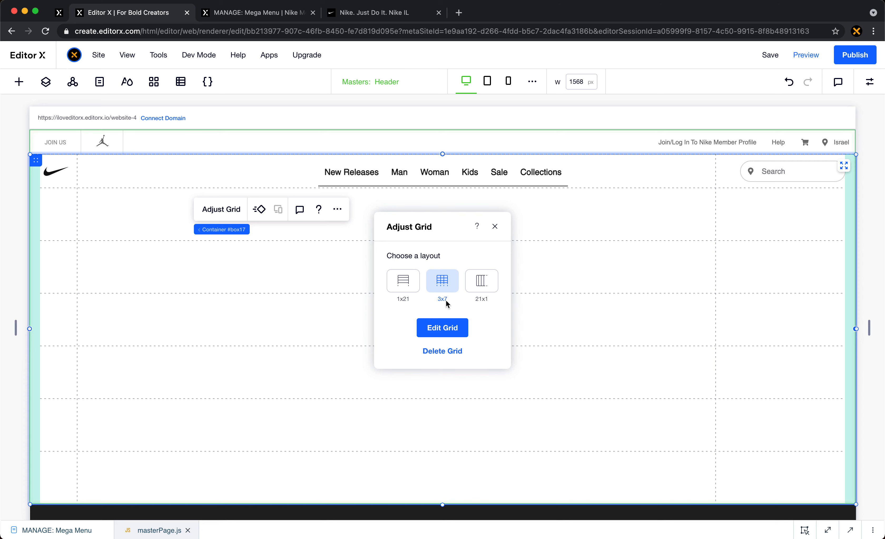
{"action": "left_click", "coordinate": [451, 331]}
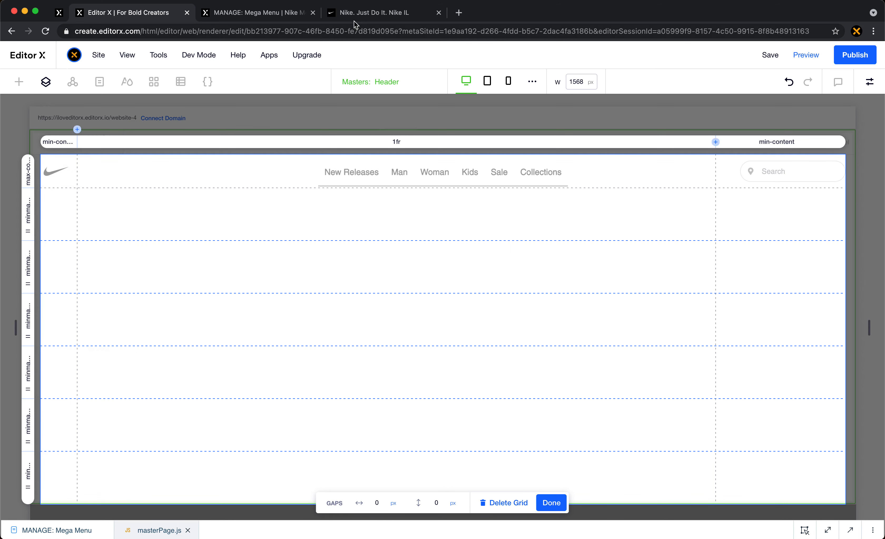
- Switch to the Nike site and compare how its navigation dropdowns expand from New Releases to Collections
{"action": "left_click", "coordinate": [369, 13]}
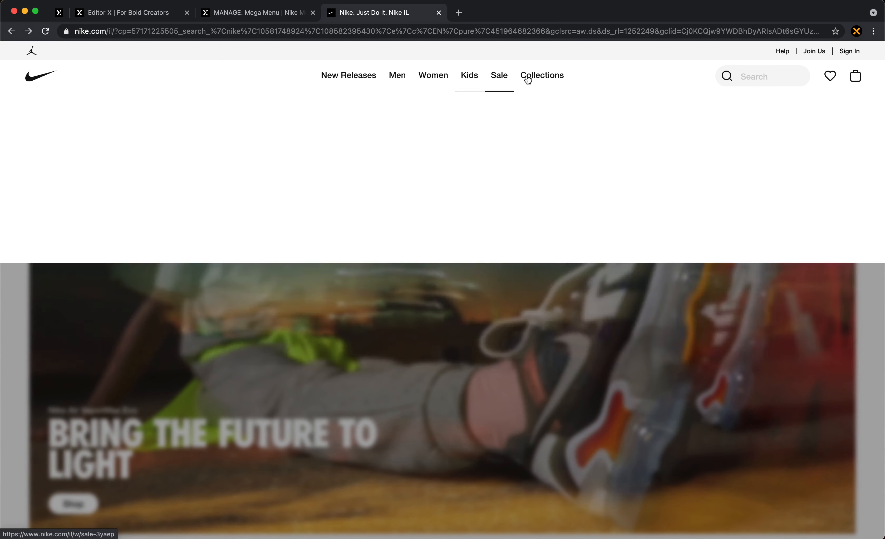
{"action": "mouse_move", "coordinate": [530, 81]}
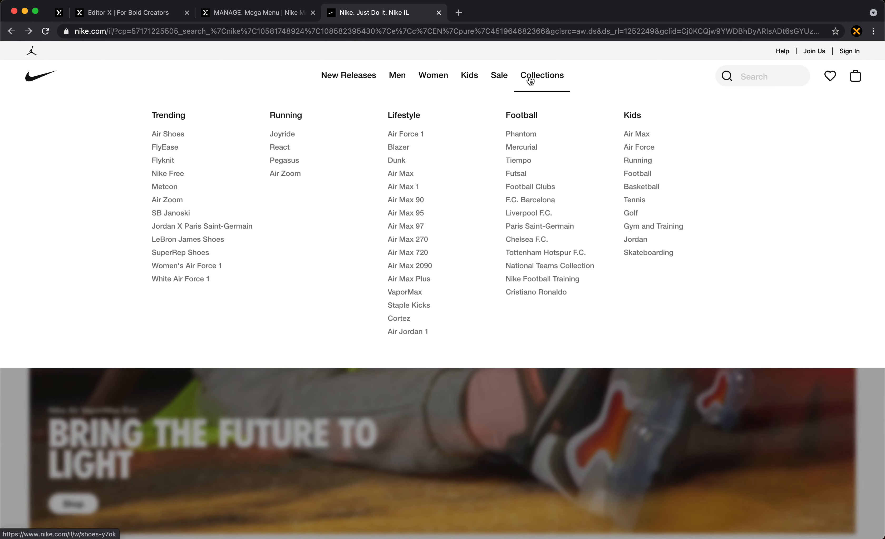
{"action": "mouse_move", "coordinate": [347, 86]}
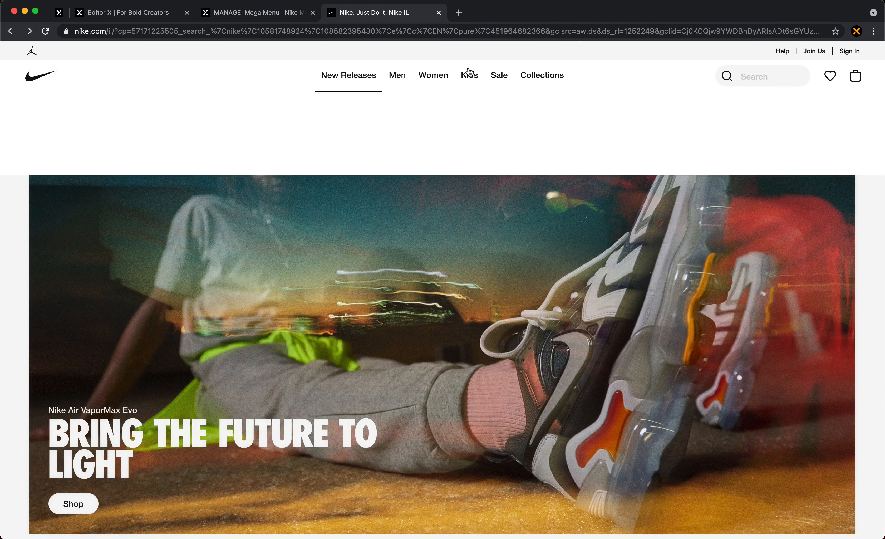
{"action": "mouse_move", "coordinate": [562, 77]}
- Return to Editor X, finish grid editing and examine the Menu Containers area with its New releases section
{"action": "left_click", "coordinate": [159, 18]}
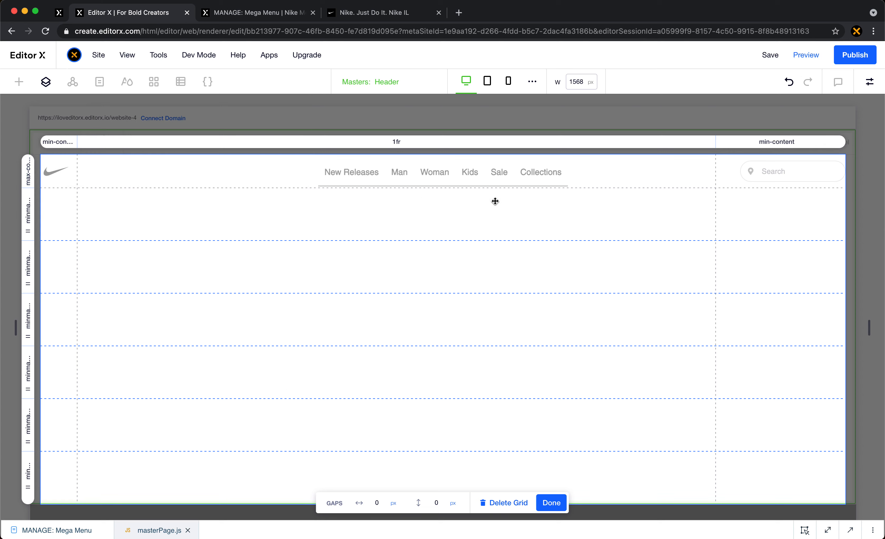
{"action": "left_click", "coordinate": [558, 504]}
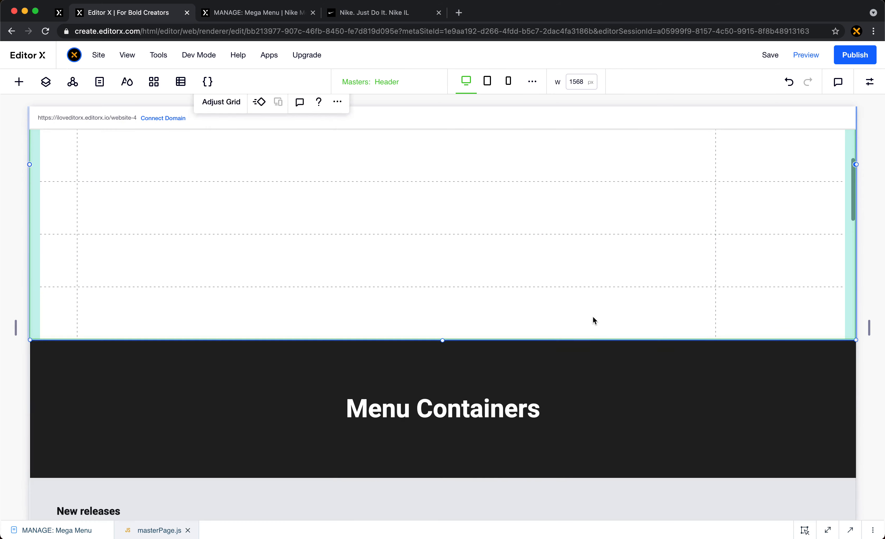
{"action": "scroll", "coordinate": [593, 317], "scroll_direction": "down", "scroll_amount": 6}
{"action": "scroll", "coordinate": [592, 318], "scroll_direction": "up", "scroll_amount": 1}
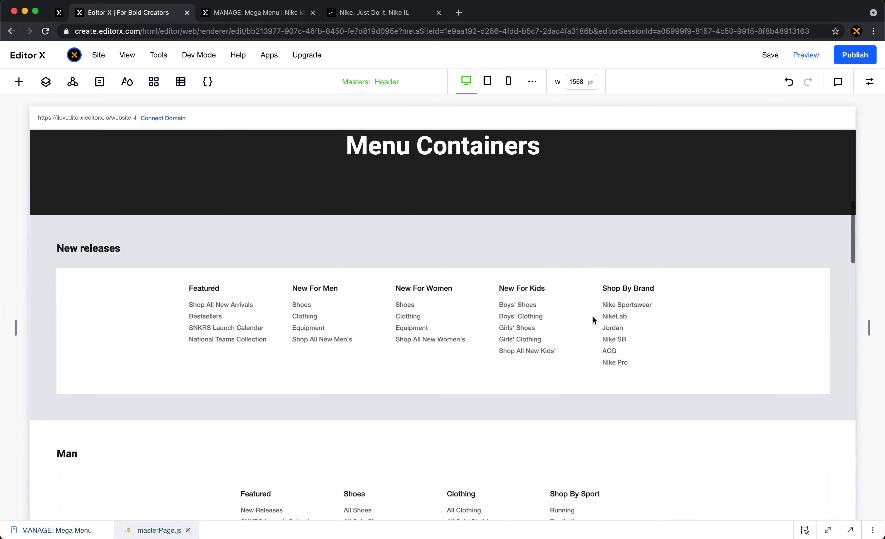
{"action": "left_click", "coordinate": [557, 234]}
{"action": "scroll", "coordinate": [558, 235], "scroll_direction": "down", "scroll_amount": 2}
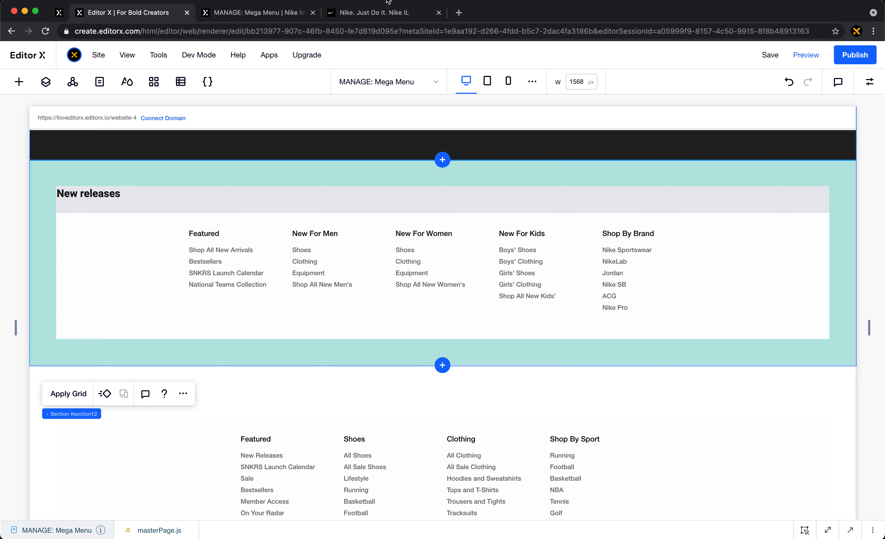
- Look at the Nike site's dropdown menus and compare them with the published MANAGE: Mega Menu page
{"action": "left_click", "coordinate": [387, 8]}
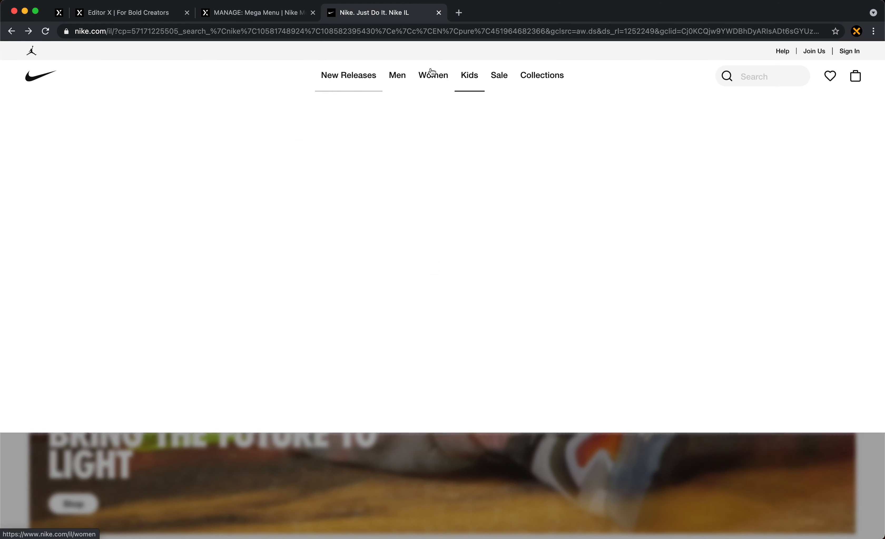
{"action": "mouse_move", "coordinate": [434, 79]}
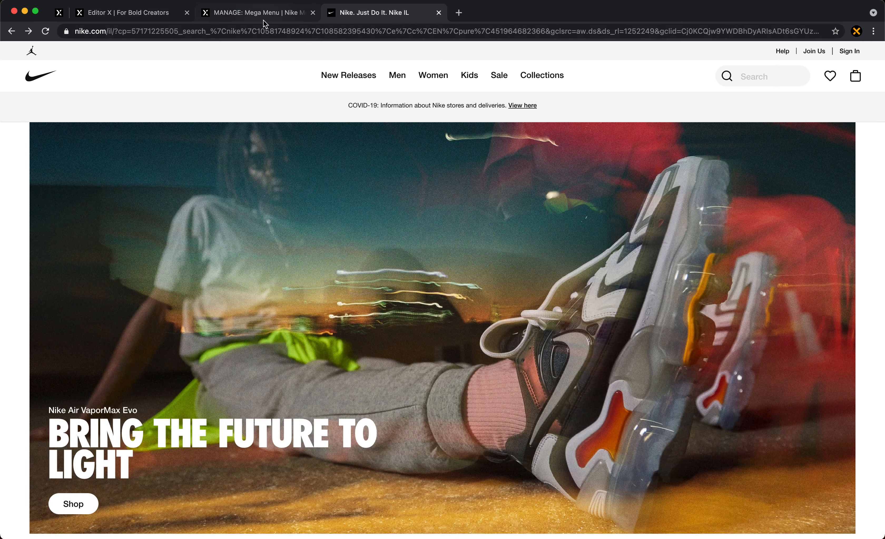
{"action": "left_click", "coordinate": [264, 21]}
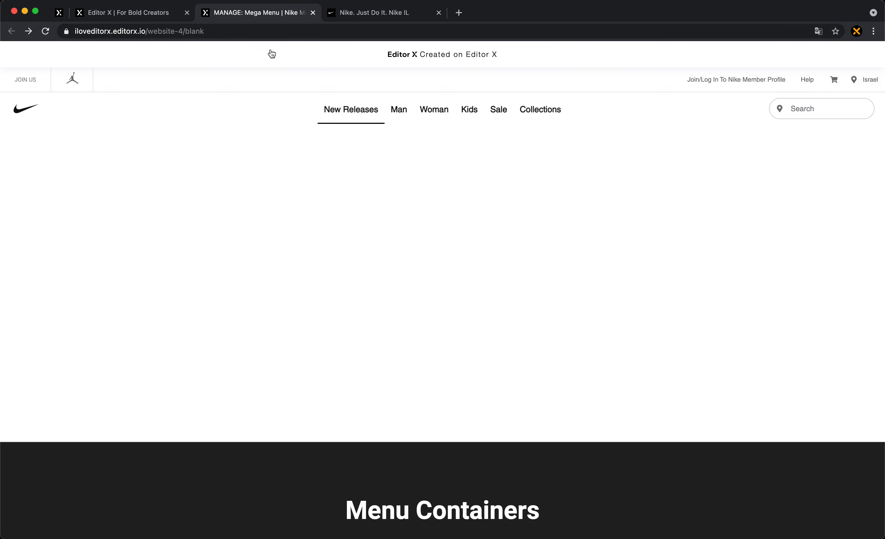
- Return to Editor X and select the container that holds the New releases menu image in the layer tree
{"action": "left_click", "coordinate": [163, 25]}
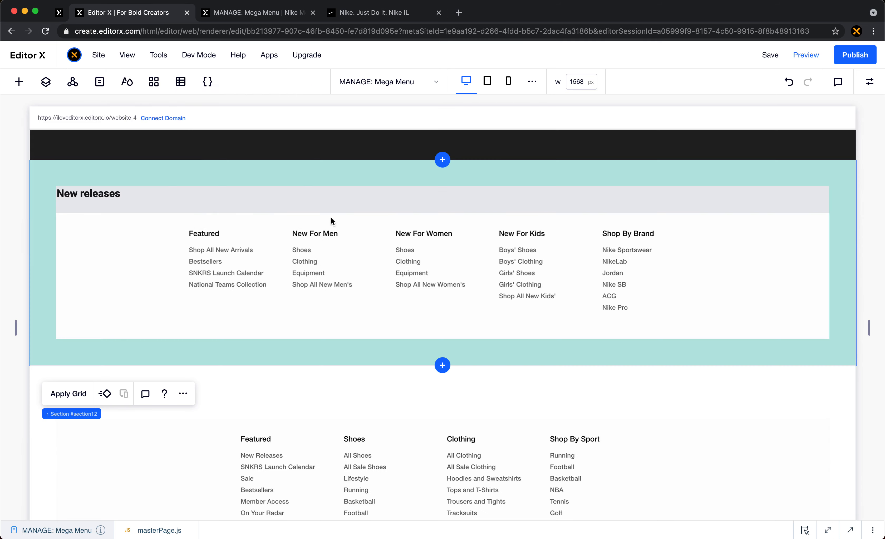
{"action": "left_click", "coordinate": [381, 279]}
{"action": "left_click", "coordinate": [470, 176]}
{"action": "left_click", "coordinate": [45, 82]}
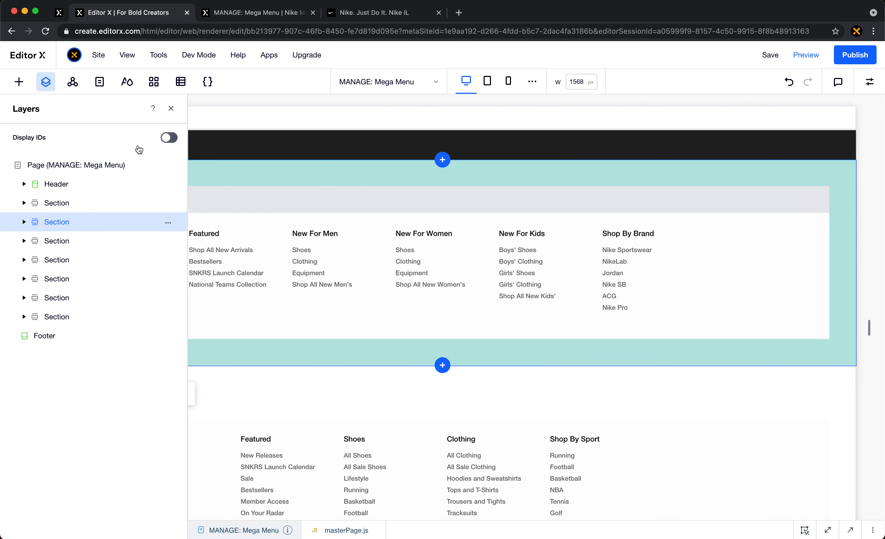
{"action": "left_click", "coordinate": [84, 243]}
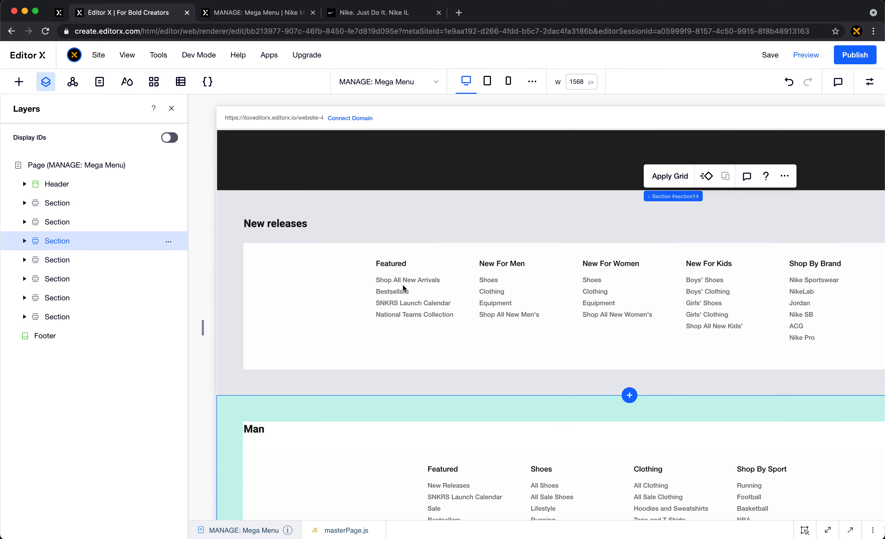
{"action": "left_click", "coordinate": [404, 289]}
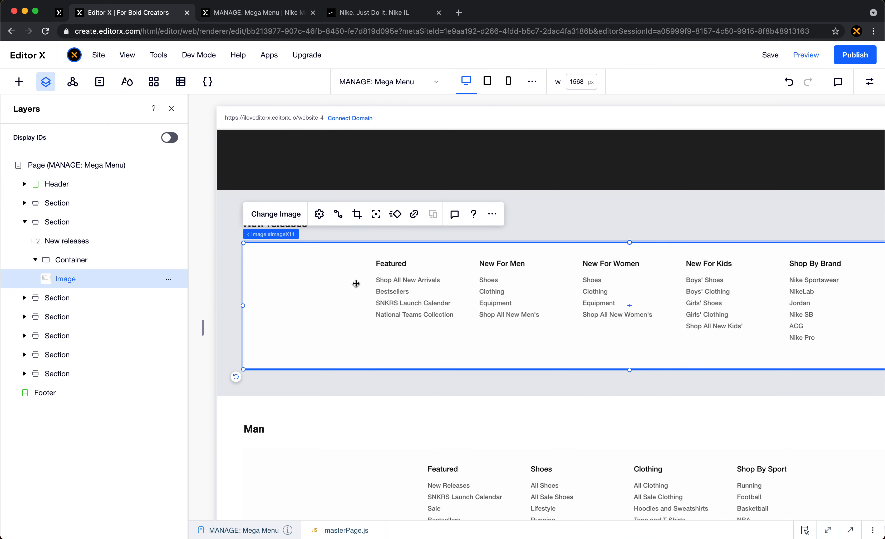
{"action": "left_click", "coordinate": [85, 266]}
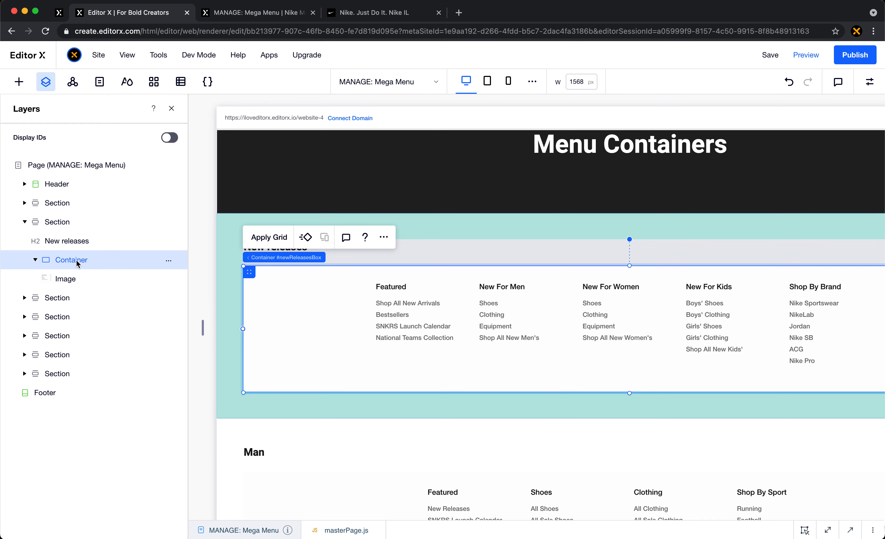
- Look over the Menu Containers area, close the layer tree and examine the New releases, Man and Woman menu sections
{"action": "scroll", "coordinate": [399, 265], "scroll_direction": "up", "scroll_amount": 2}
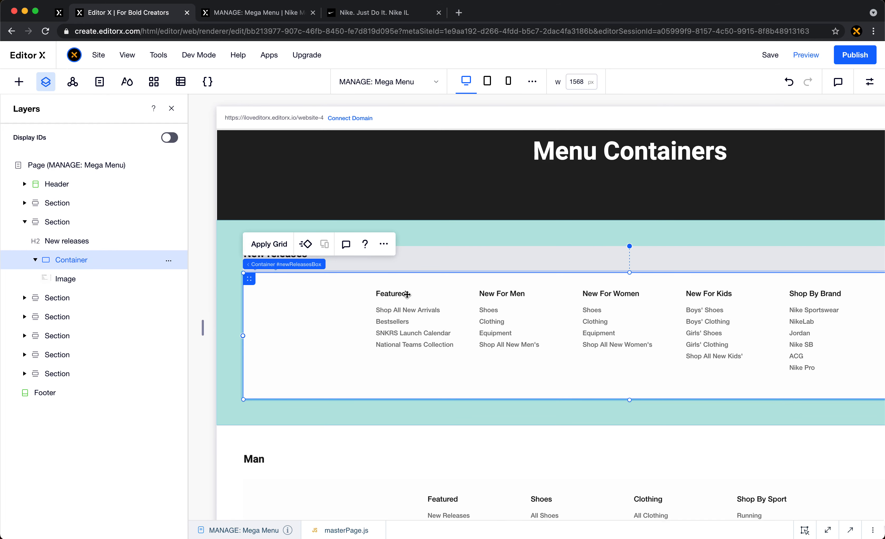
{"action": "scroll", "coordinate": [458, 253], "scroll_direction": "up", "scroll_amount": 10}
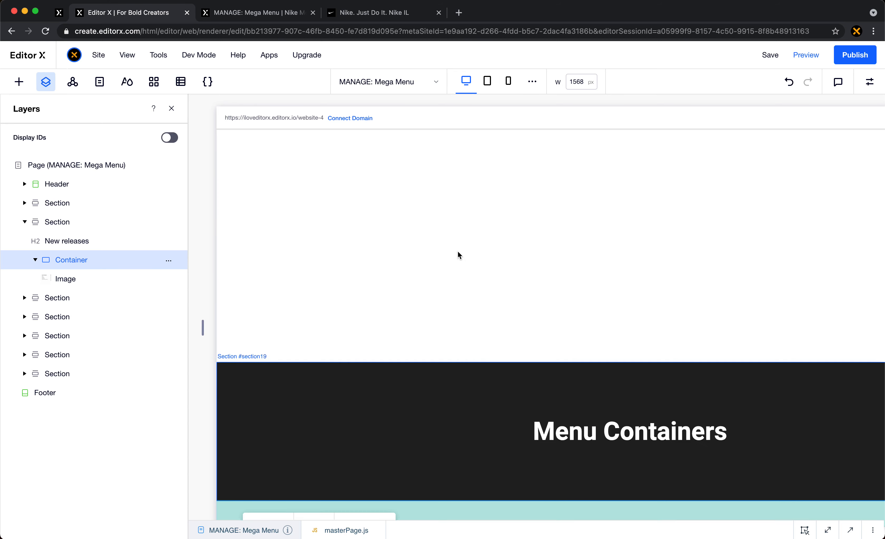
{"action": "scroll", "coordinate": [427, 177], "scroll_direction": "down", "scroll_amount": 13}
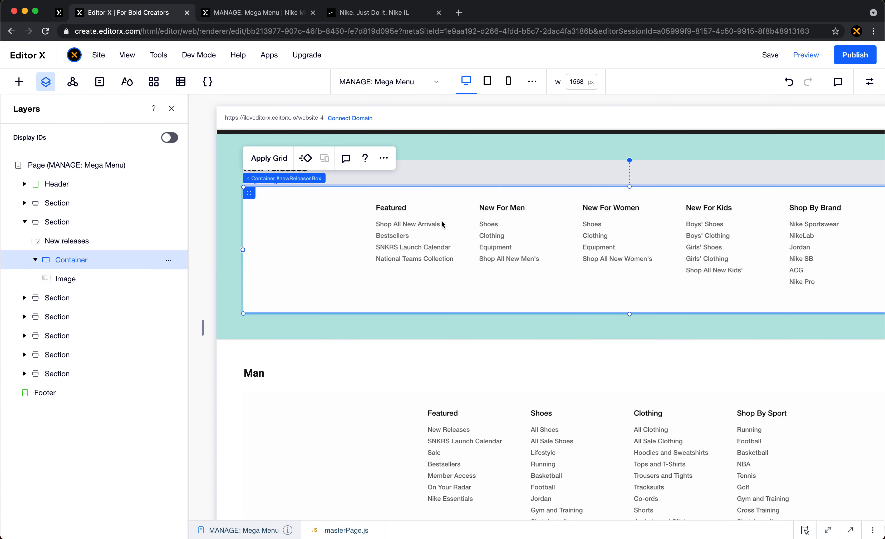
{"action": "left_click", "coordinate": [170, 108]}
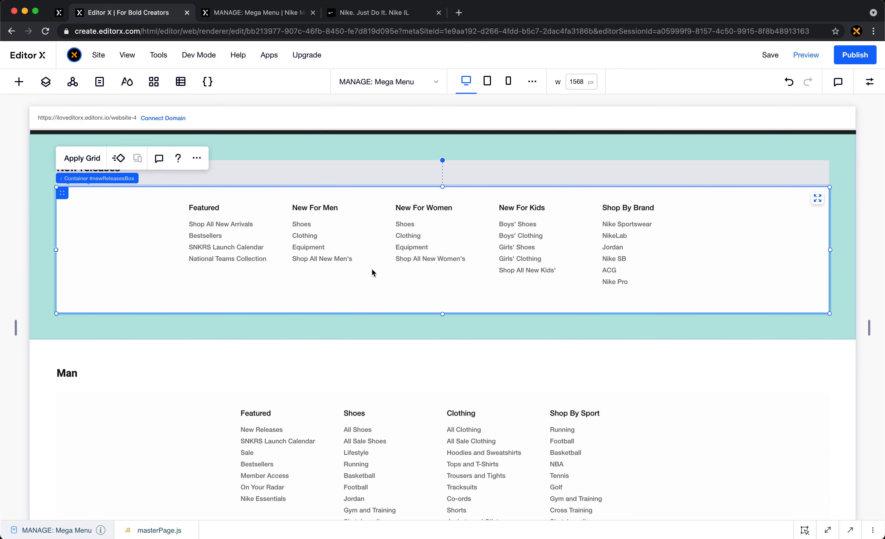
{"action": "left_click", "coordinate": [401, 172]}
{"action": "scroll", "coordinate": [401, 173], "scroll_direction": "down", "scroll_amount": 3}
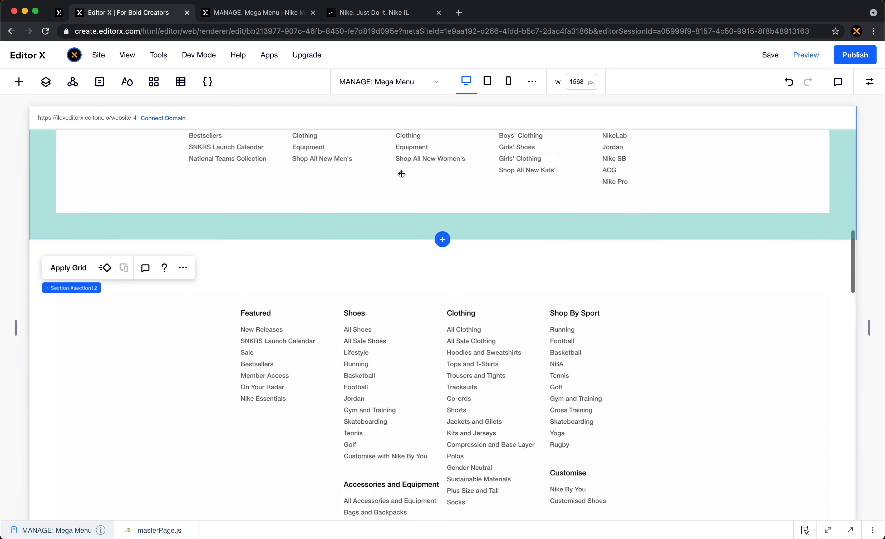
{"action": "scroll", "coordinate": [402, 174], "scroll_direction": "down", "scroll_amount": 10}
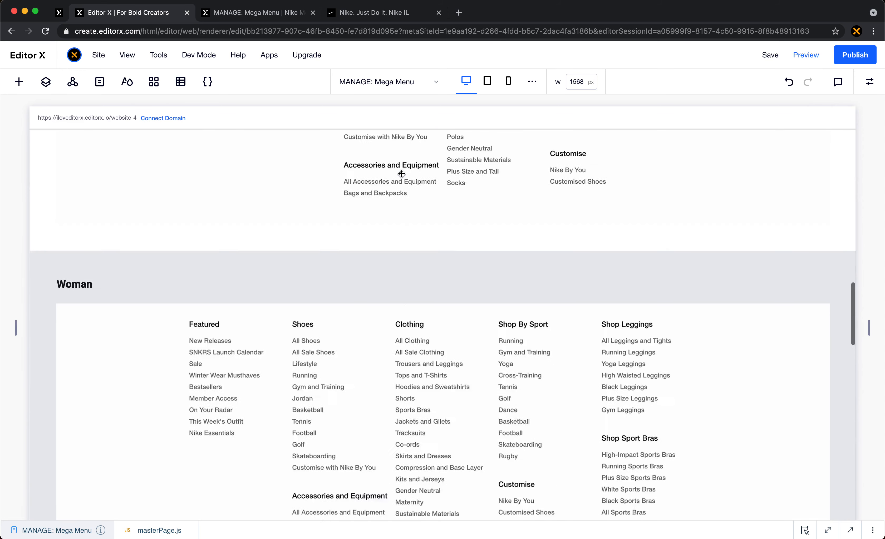
{"action": "scroll", "coordinate": [402, 174], "scroll_direction": "up", "scroll_amount": 13}
- Inspect the sizing and position settings of the New releases menu image and of the container that holds it
{"action": "left_click", "coordinate": [377, 275]}
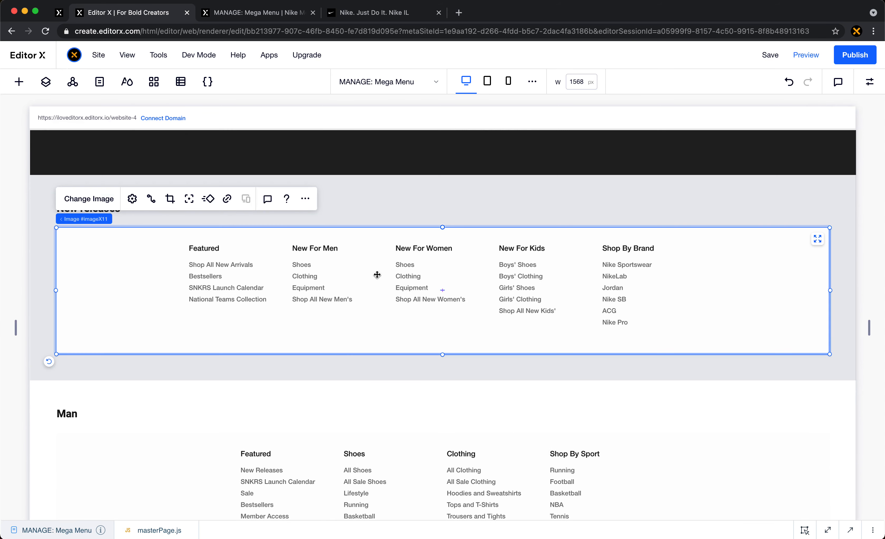
{"action": "left_click", "coordinate": [869, 81]}
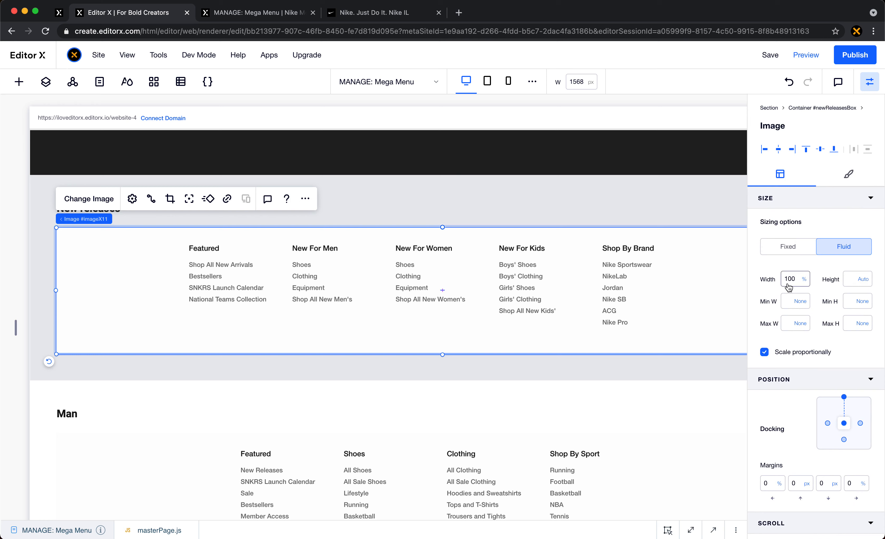
{"action": "scroll", "coordinate": [814, 415], "scroll_direction": "down", "scroll_amount": 2}
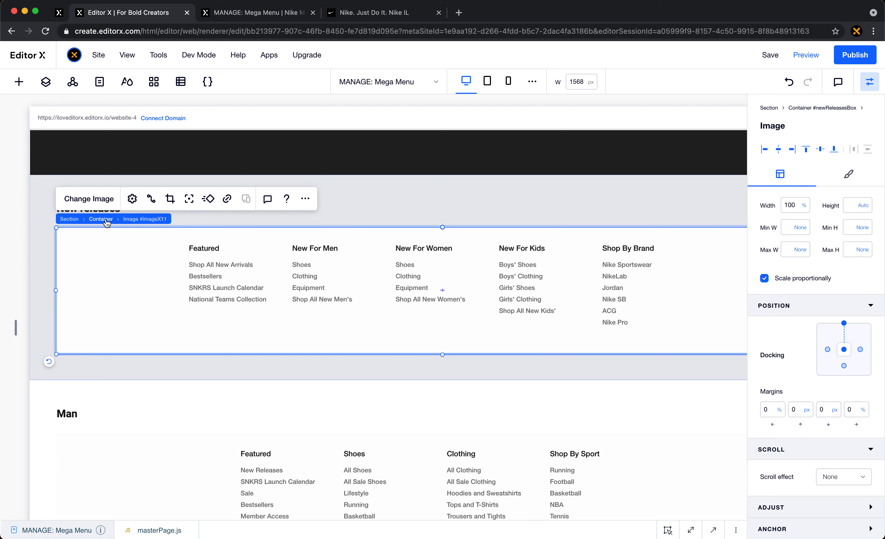
{"action": "left_click", "coordinate": [106, 222]}
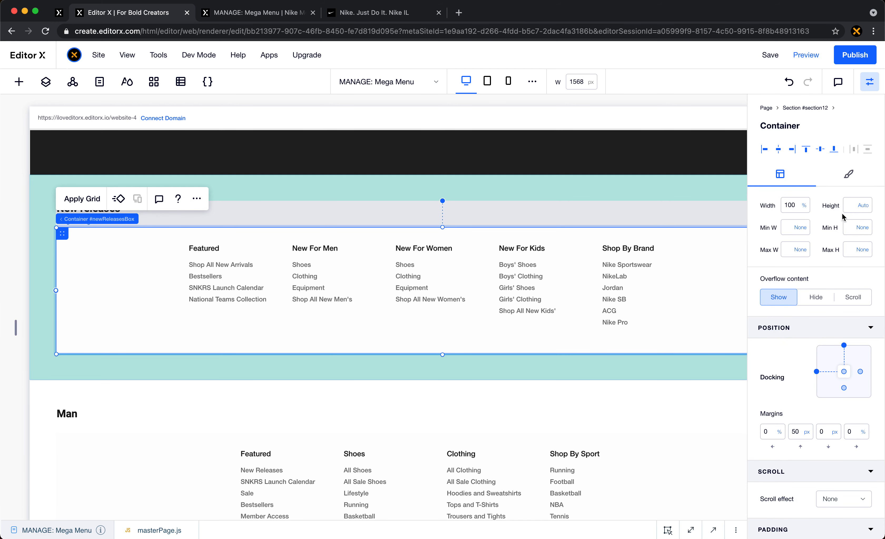
{"action": "left_click", "coordinate": [533, 299]}
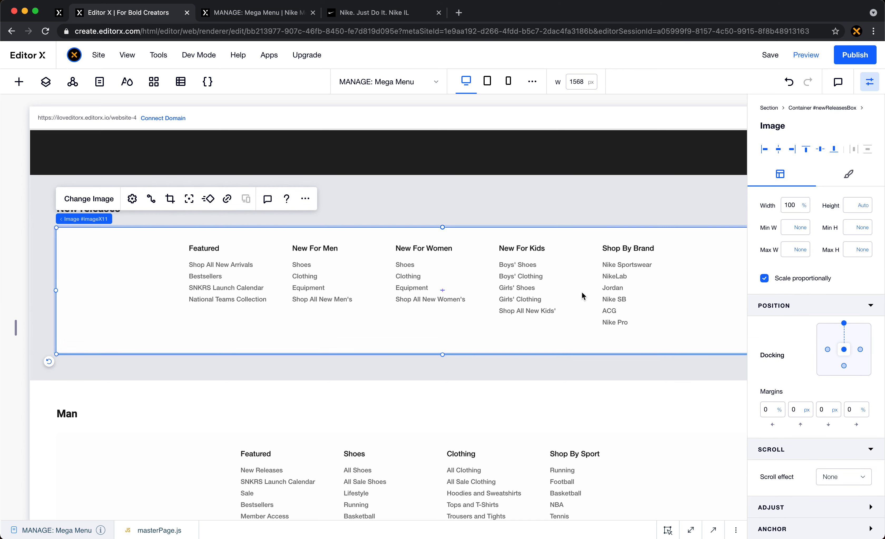
- Review the menu containers from New releases through Kids and return to the header's navigation row
{"action": "scroll", "coordinate": [573, 290], "scroll_direction": "down", "scroll_amount": 5}
{"action": "scroll", "coordinate": [574, 292], "scroll_direction": "down", "scroll_amount": 5}
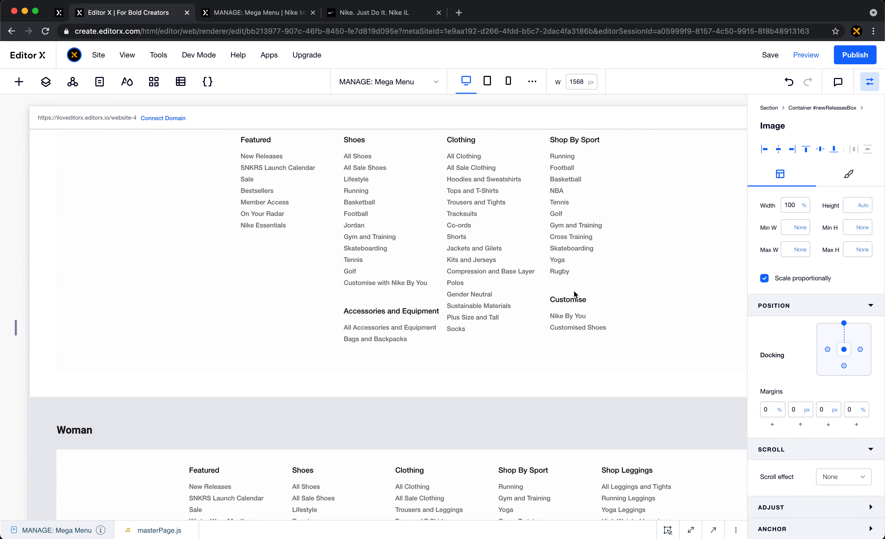
{"action": "scroll", "coordinate": [108, 318], "scroll_direction": "up", "scroll_amount": 10}
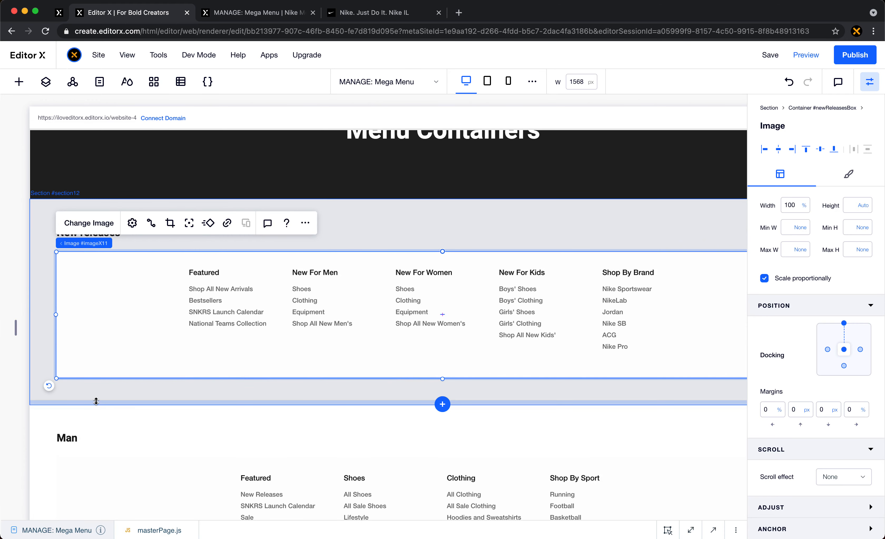
{"action": "scroll", "coordinate": [178, 430], "scroll_direction": "down", "scroll_amount": 3}
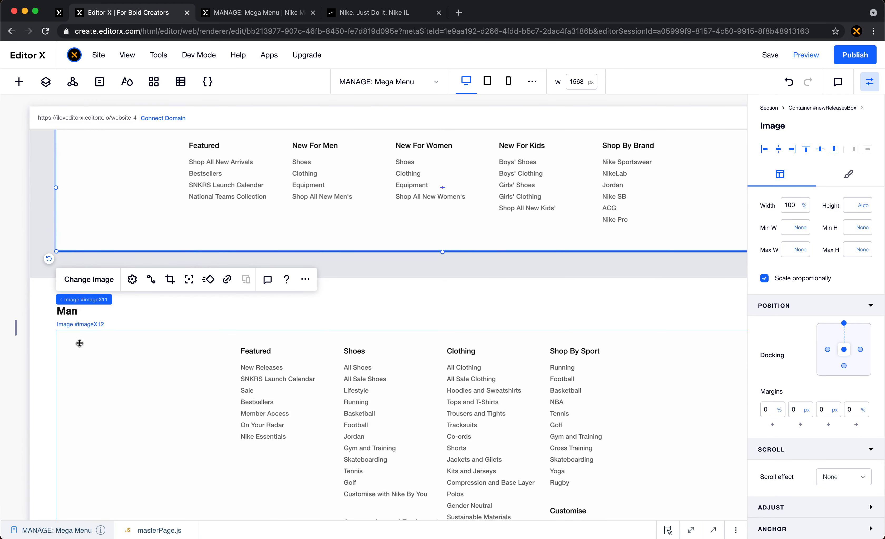
{"action": "scroll", "coordinate": [162, 375], "scroll_direction": "down", "scroll_amount": 2}
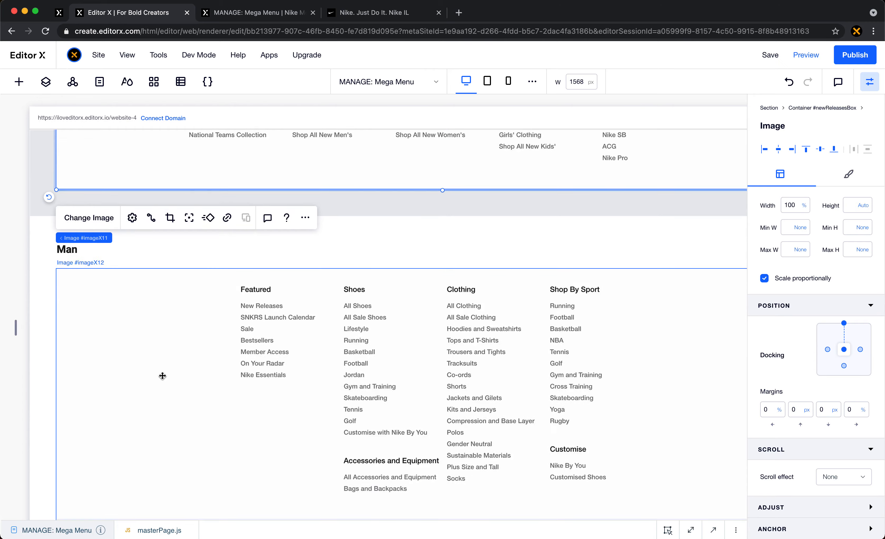
{"action": "scroll", "coordinate": [163, 375], "scroll_direction": "down", "scroll_amount": 15}
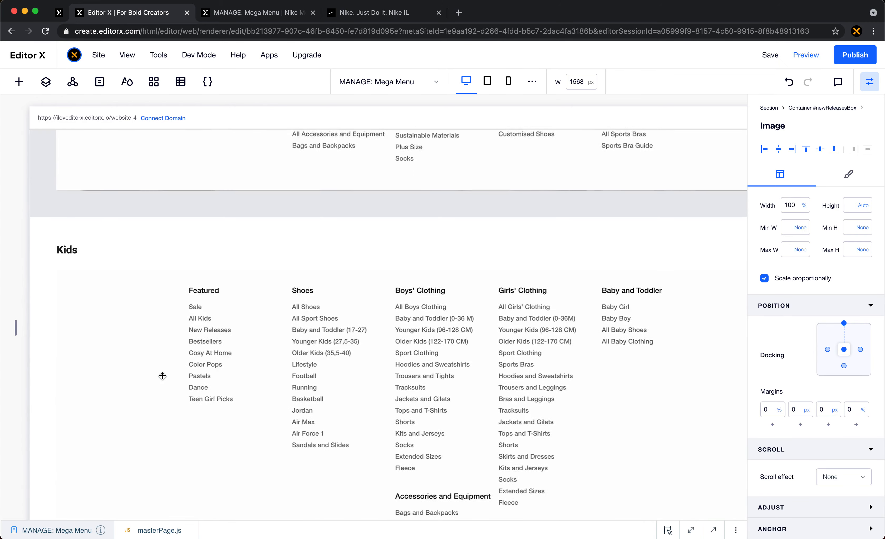
{"action": "scroll", "coordinate": [162, 376], "scroll_direction": "down", "scroll_amount": 1}
{"action": "scroll", "coordinate": [162, 375], "scroll_direction": "right", "scroll_amount": 2}
{"action": "scroll", "coordinate": [162, 375], "scroll_direction": "up", "scroll_amount": 15}
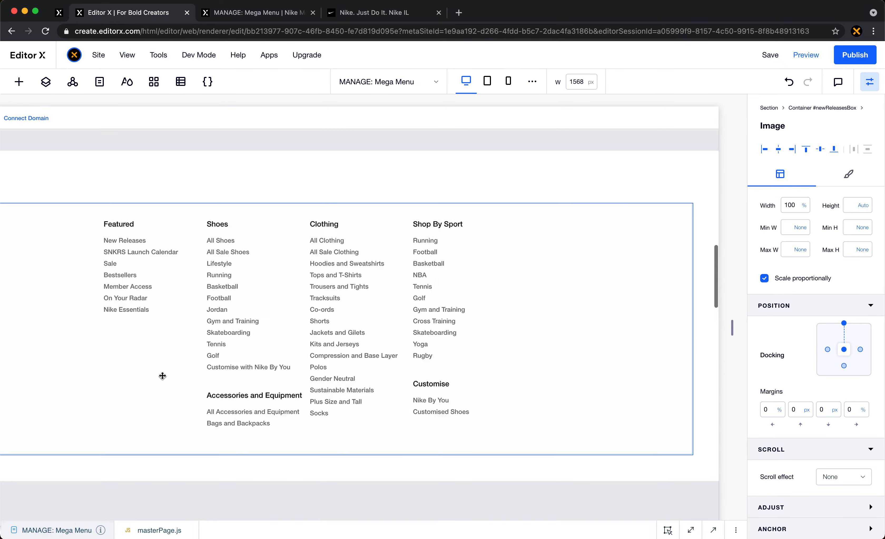
{"action": "scroll", "coordinate": [162, 376], "scroll_direction": "up", "scroll_amount": 5}
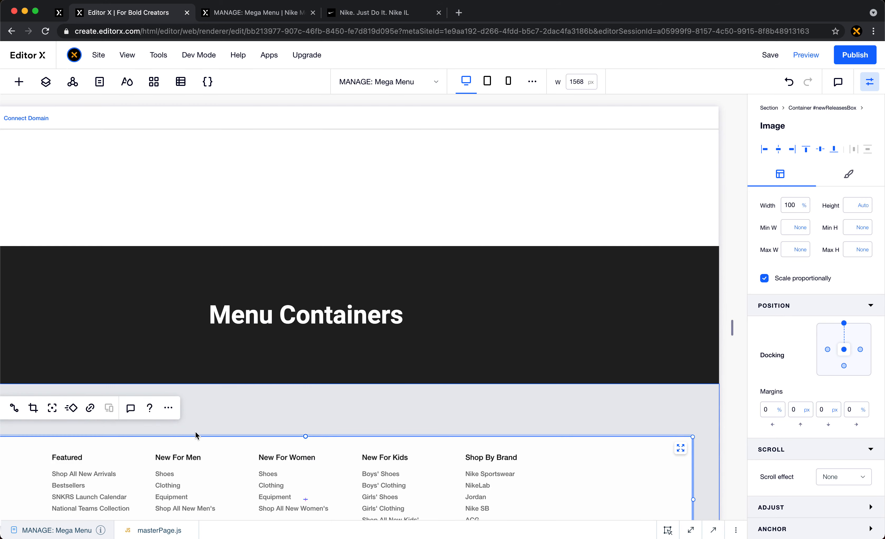
{"action": "scroll", "coordinate": [213, 450], "scroll_direction": "left", "scroll_amount": 3}
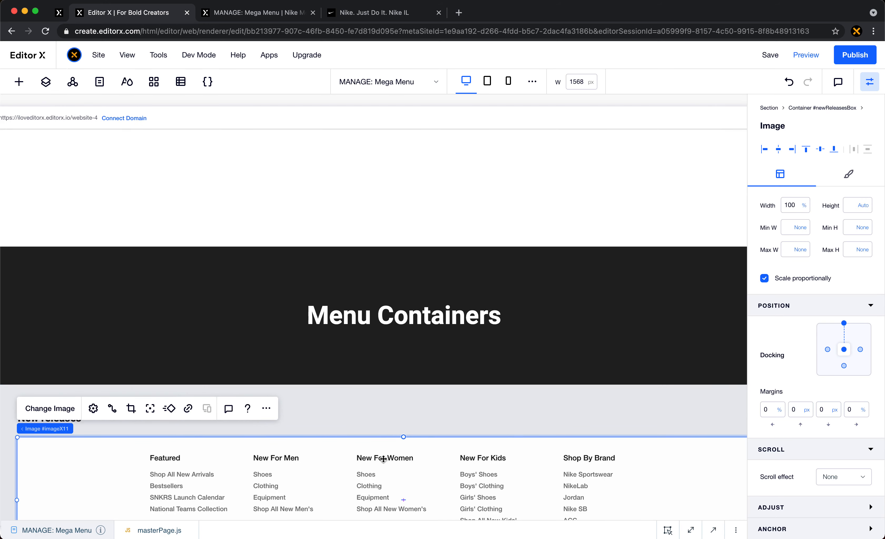
{"action": "scroll", "coordinate": [394, 452], "scroll_direction": "up", "scroll_amount": 7}
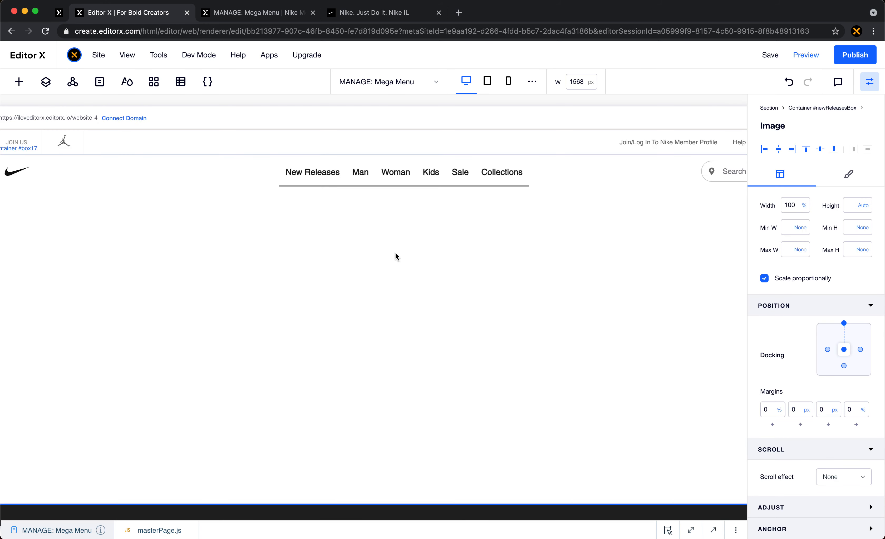
- Select the header's navigation tabs container, look at the Men and New Releases navigation items on the Nike site, and return to Editor X
{"action": "left_click", "coordinate": [265, 177]}
{"action": "left_click", "coordinate": [354, 13]}
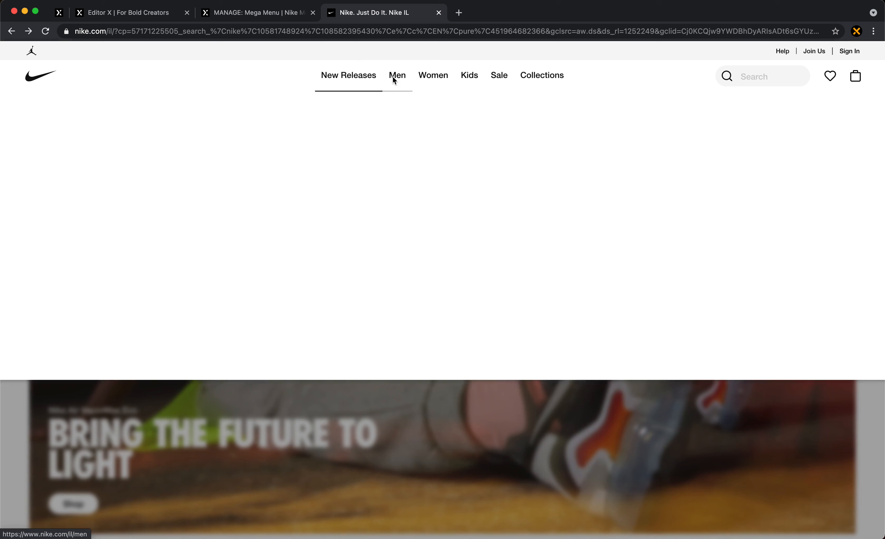
{"action": "mouse_move", "coordinate": [399, 78]}
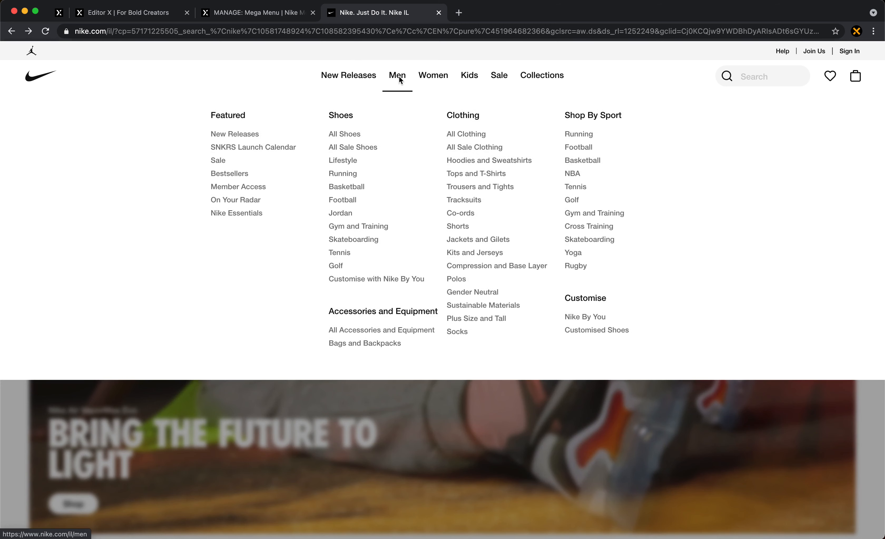
{"action": "mouse_move", "coordinate": [358, 77]}
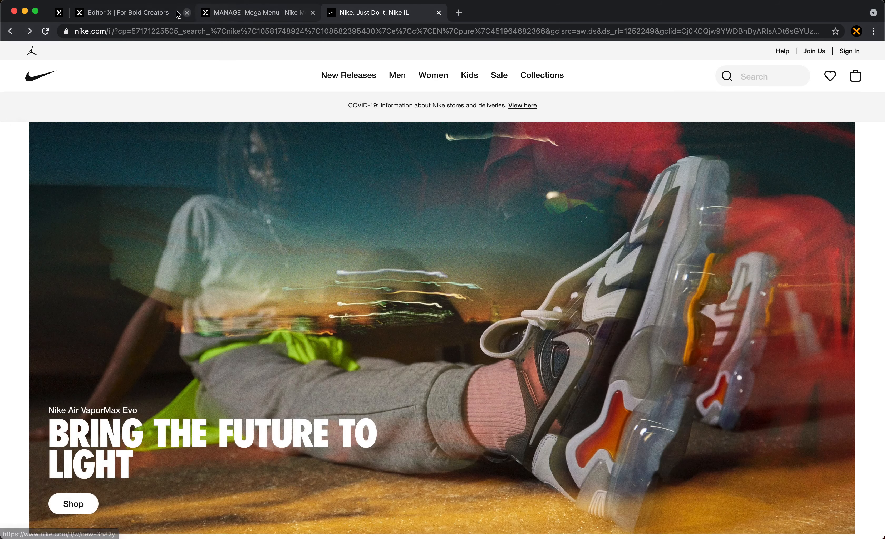
{"action": "left_click", "coordinate": [156, 14]}
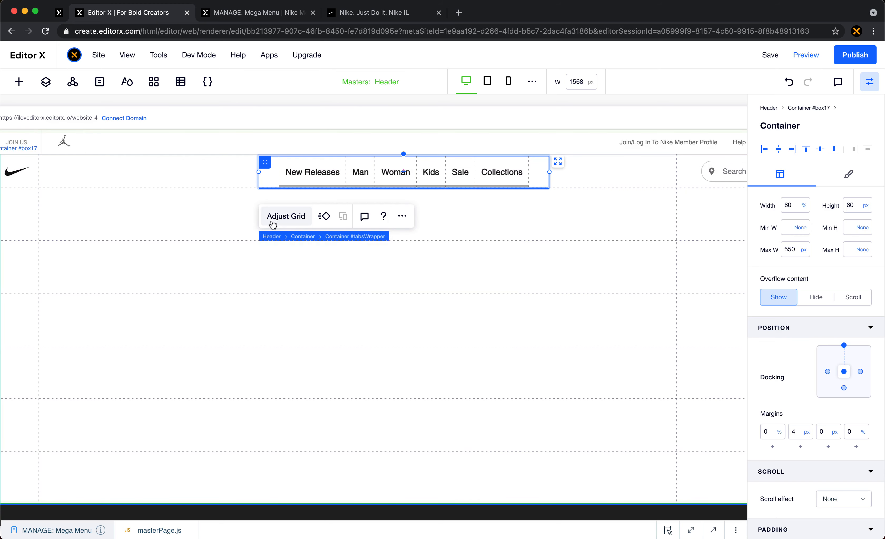
- Open the navigation tabs container's grid for editing, inspect the Woman column's width setting and finish grid editing
{"action": "left_click", "coordinate": [280, 217]}
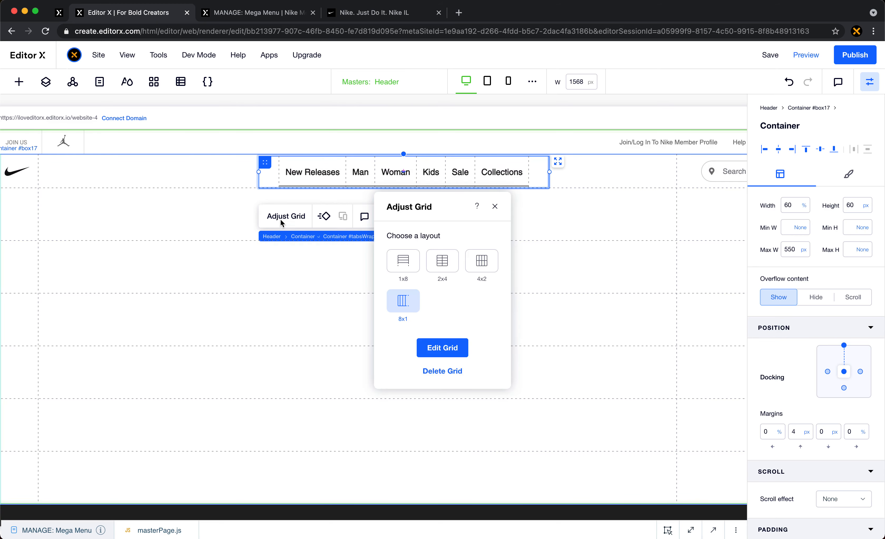
{"action": "left_click", "coordinate": [436, 348]}
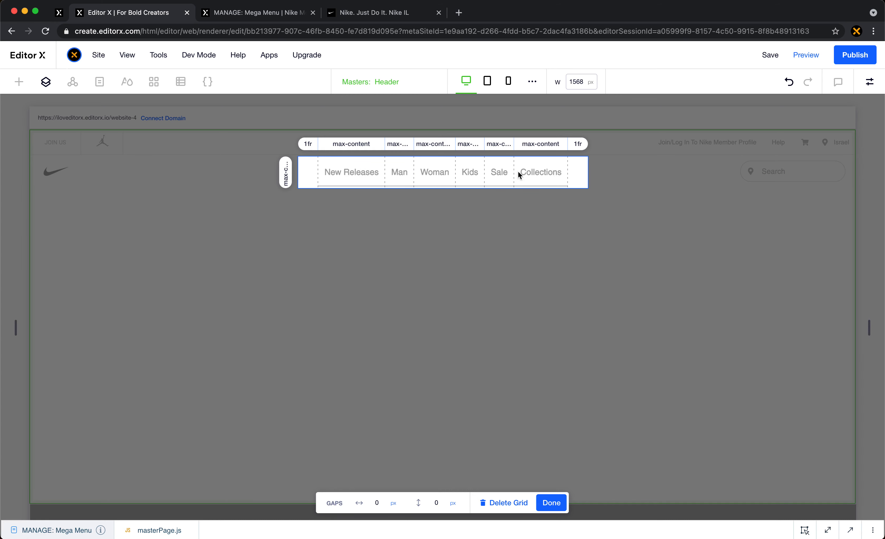
{"action": "left_click", "coordinate": [434, 145]}
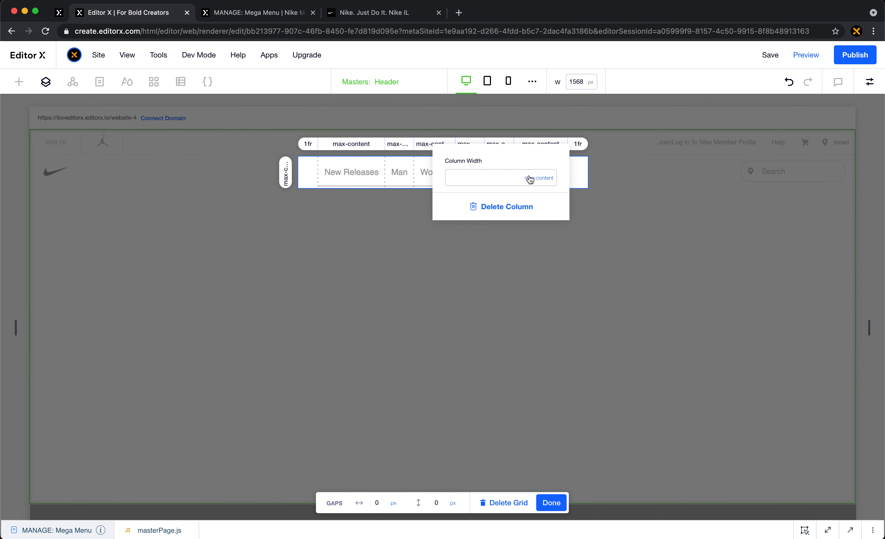
{"action": "left_click", "coordinate": [375, 161]}
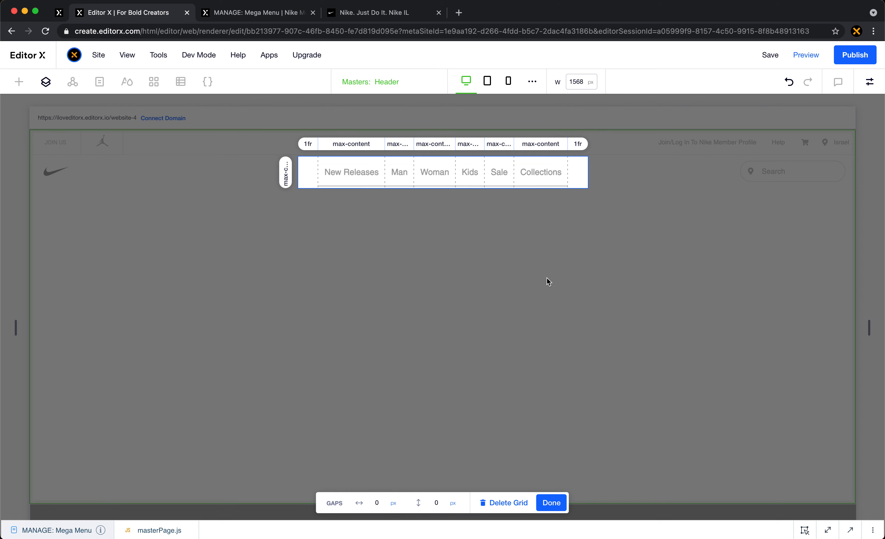
{"action": "left_click", "coordinate": [551, 502]}
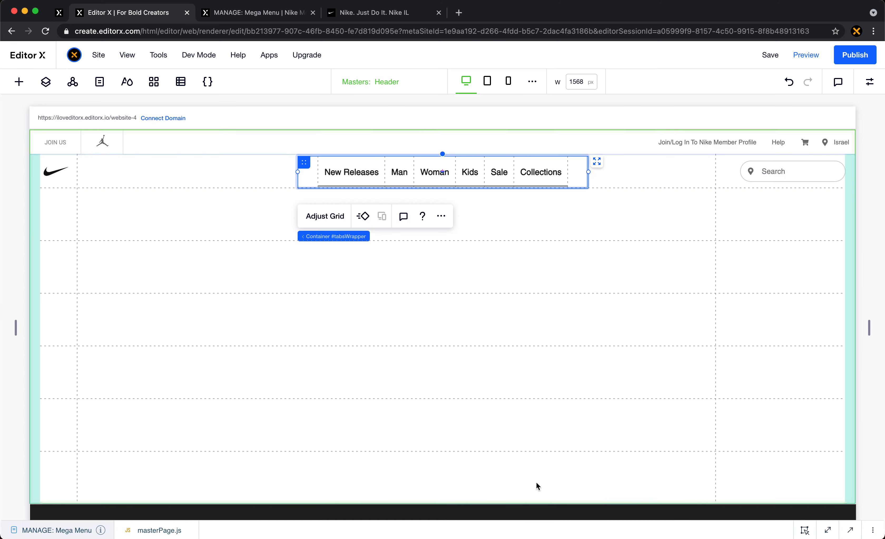
- Open the layer tree to examine the Tabs - Container inside the header's Menu Wrapper
{"action": "left_click", "coordinate": [46, 82]}
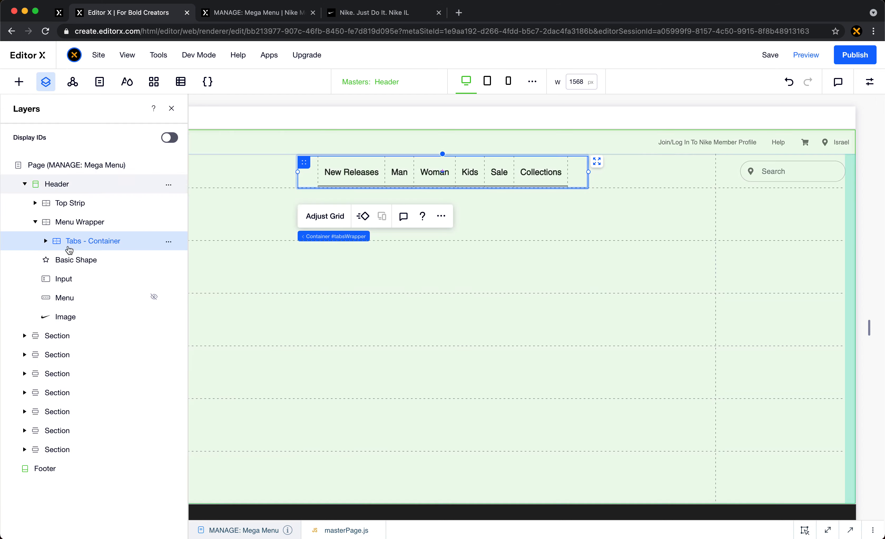
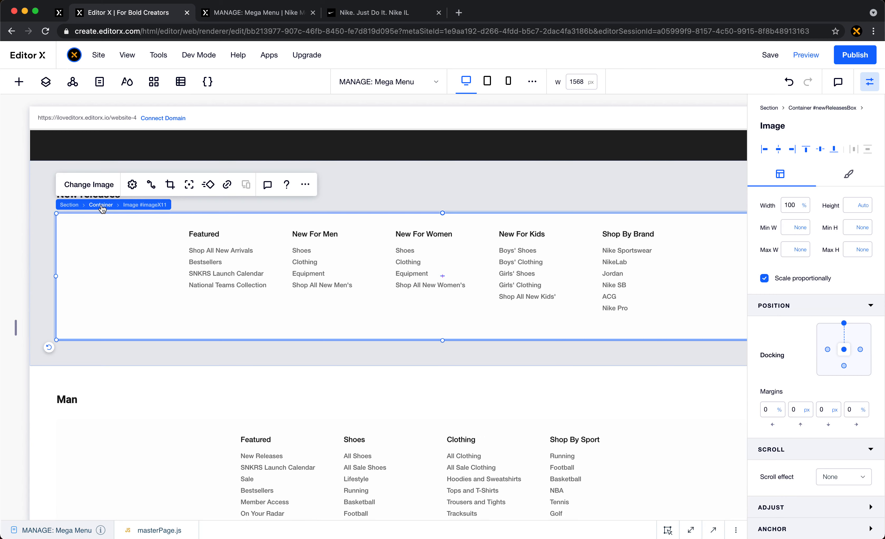
- Copy the New releases menu container and paste it into the header's gridded container below the navigation row
{"action": "left_click", "coordinate": [101, 205]}
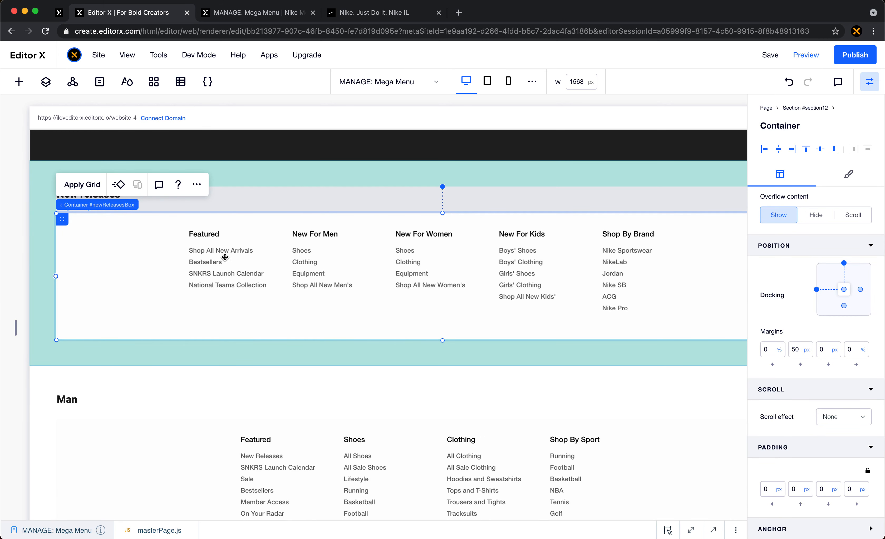
{"action": "left_click", "coordinate": [197, 184]}
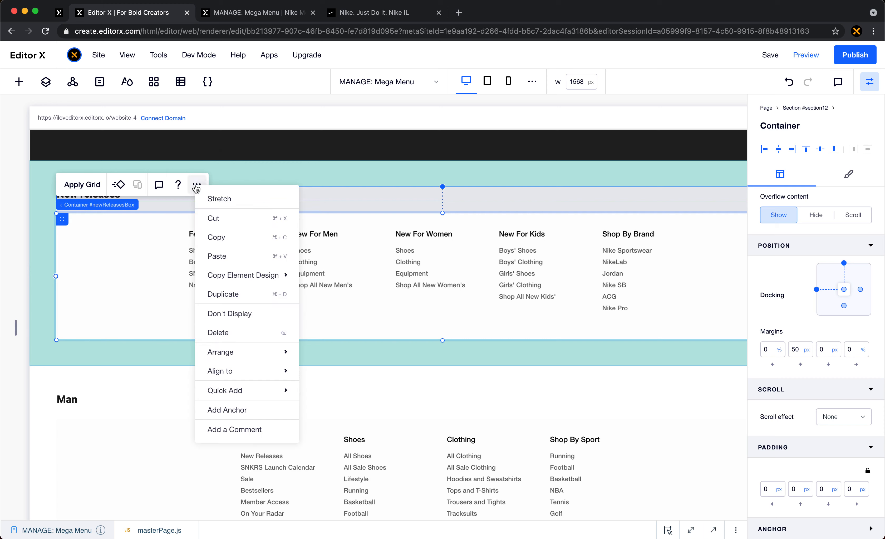
{"action": "left_click", "coordinate": [237, 237]}
{"action": "scroll", "coordinate": [346, 274], "scroll_direction": "up", "scroll_amount": 10}
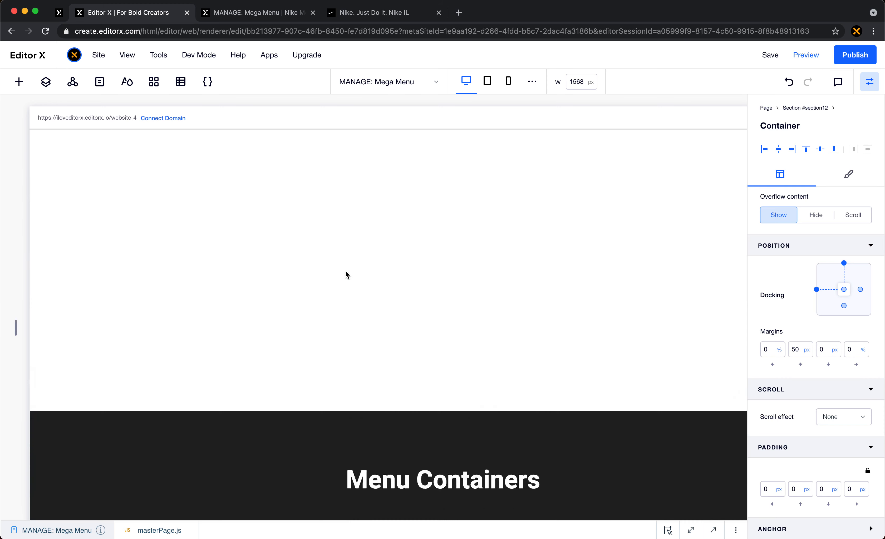
{"action": "scroll", "coordinate": [344, 274], "scroll_direction": "up", "scroll_amount": 3}
{"action": "left_click", "coordinate": [148, 219]}
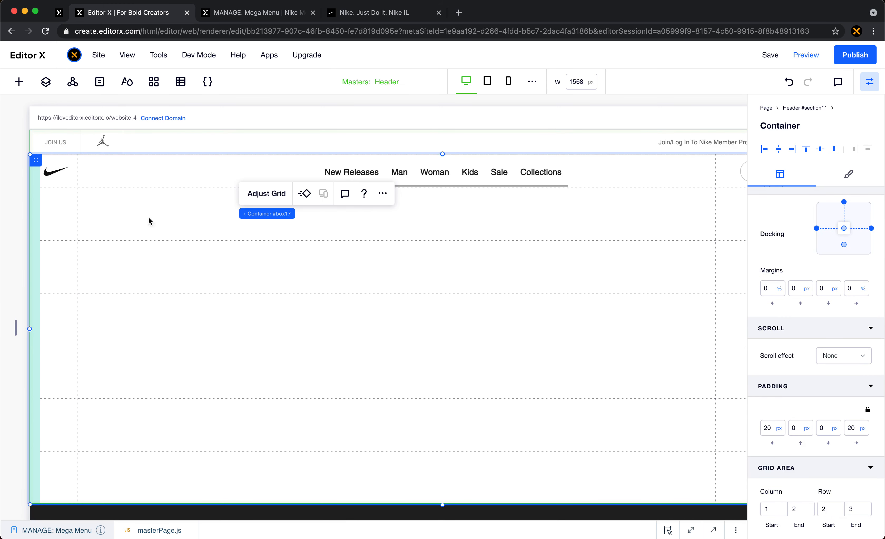
{"action": "left_click", "coordinate": [57, 209]}
{"action": "right_click", "coordinate": [56, 208]}
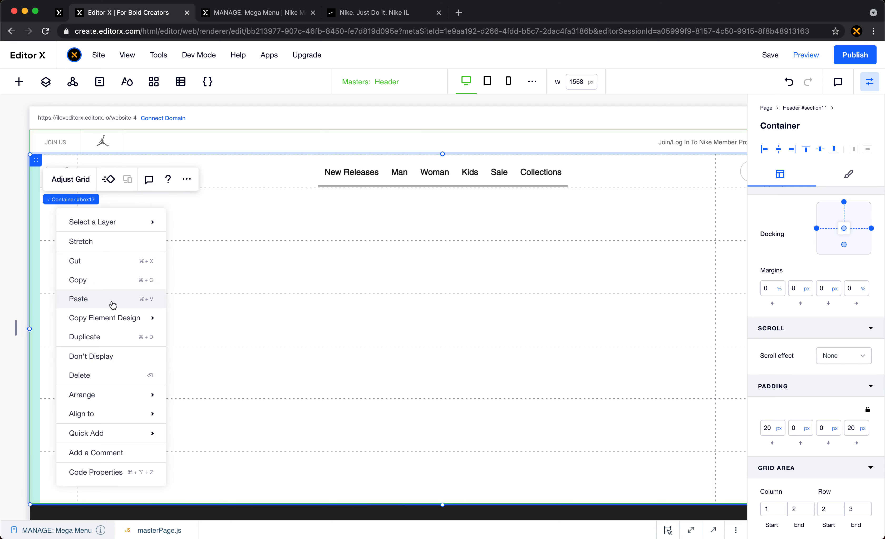
{"action": "left_click", "coordinate": [113, 298]}
- Stretch the pasted New releases container and set its grid area row end to 3
{"action": "scroll", "coordinate": [815, 437], "scroll_direction": "down", "scroll_amount": 5}
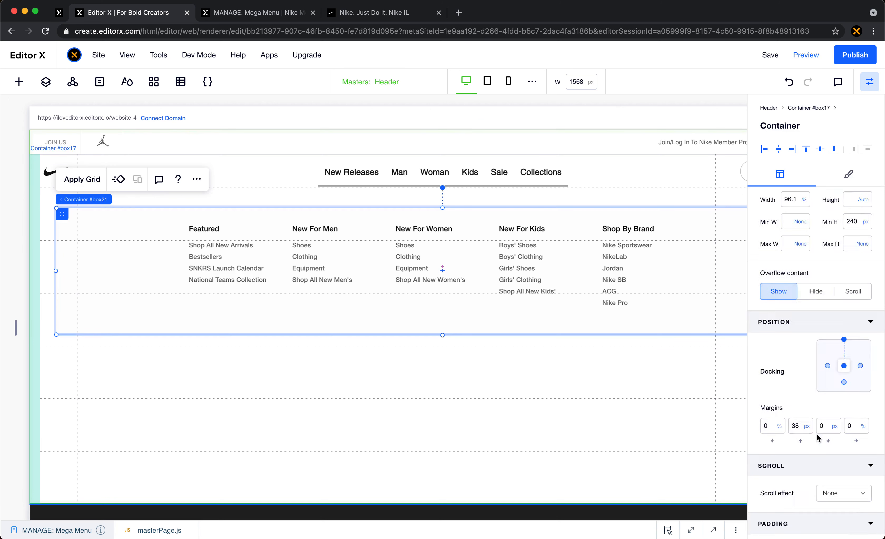
{"action": "scroll", "coordinate": [804, 447], "scroll_direction": "up", "scroll_amount": 5}
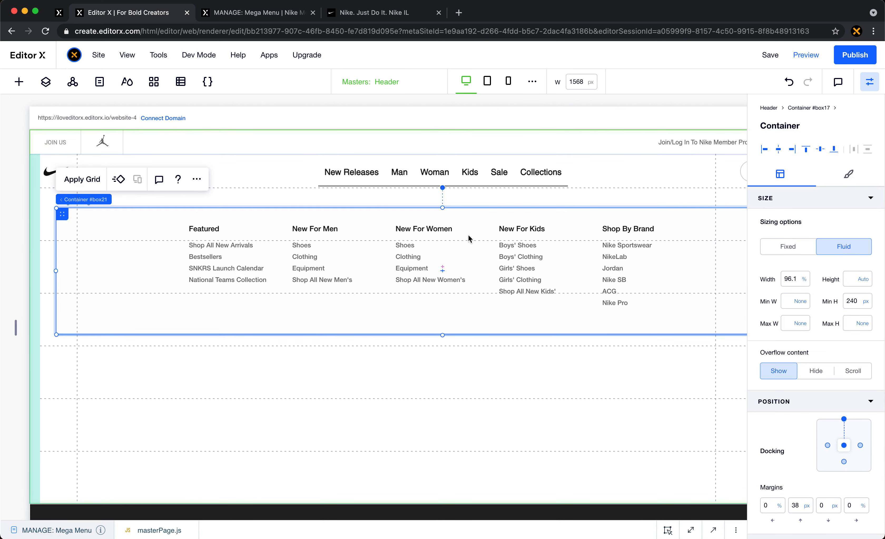
{"action": "left_click", "coordinate": [197, 179]}
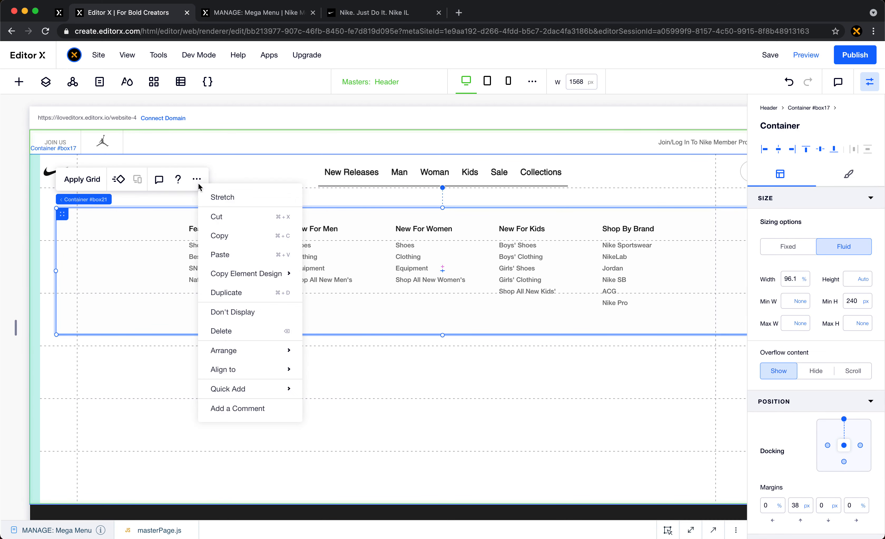
{"action": "left_click", "coordinate": [243, 198]}
{"action": "scroll", "coordinate": [792, 439], "scroll_direction": "down", "scroll_amount": 3}
{"action": "scroll", "coordinate": [792, 438], "scroll_direction": "down", "scroll_amount": 3}
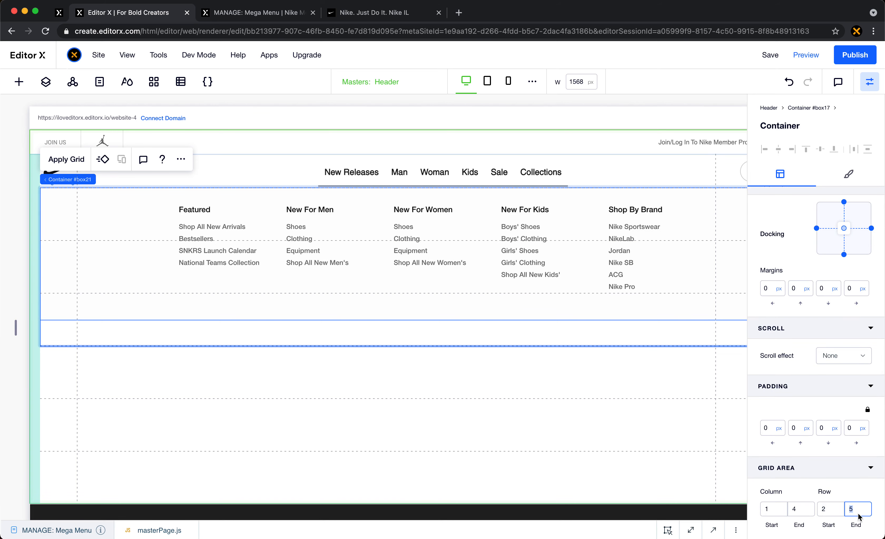
{"action": "type", "text": "3"}
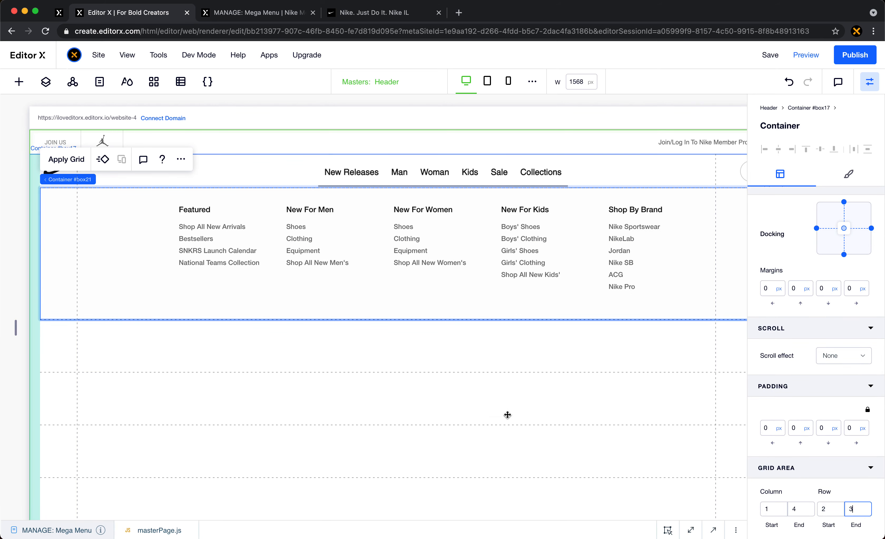
- Copy the Man menu container from its page section
{"action": "scroll", "coordinate": [509, 403], "scroll_direction": "down", "scroll_amount": 5}
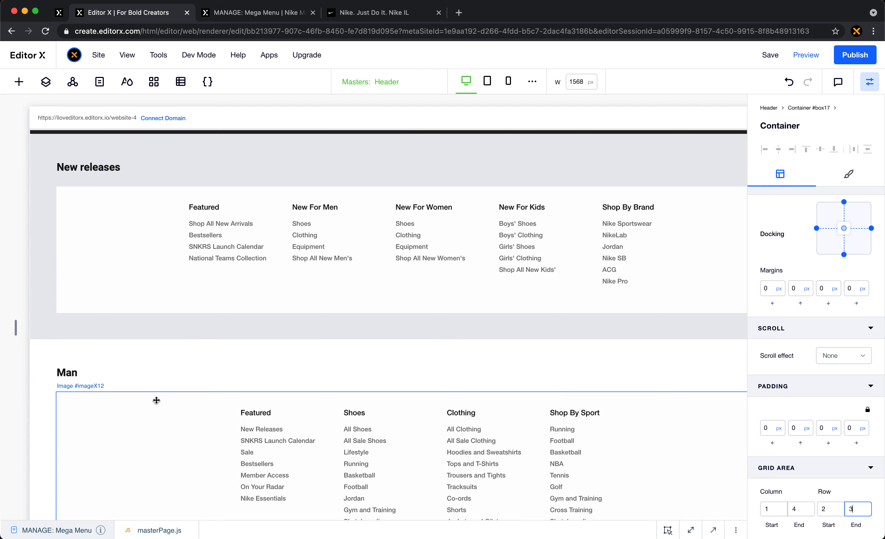
{"action": "left_click", "coordinate": [156, 400]}
{"action": "left_click", "coordinate": [164, 377]}
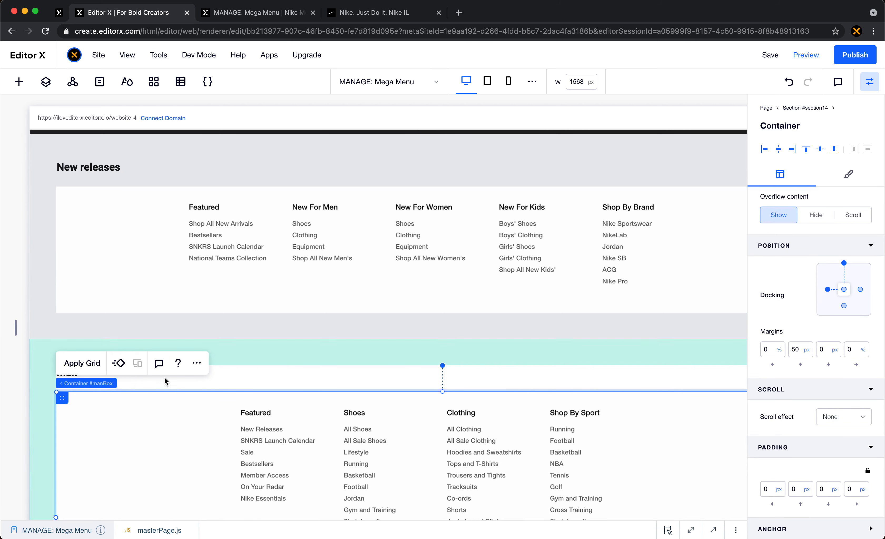
{"action": "left_click", "coordinate": [197, 370]}
{"action": "left_click", "coordinate": [217, 163]}
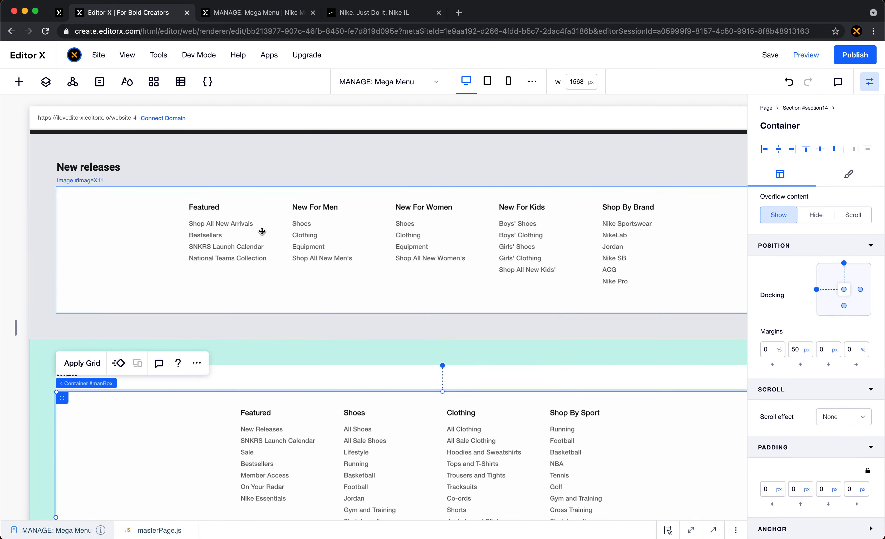
- Paste the Man container into the header's gridded container below the New releases content
{"action": "scroll", "coordinate": [262, 231], "scroll_direction": "up", "scroll_amount": 10}
{"action": "left_click", "coordinate": [181, 297]}
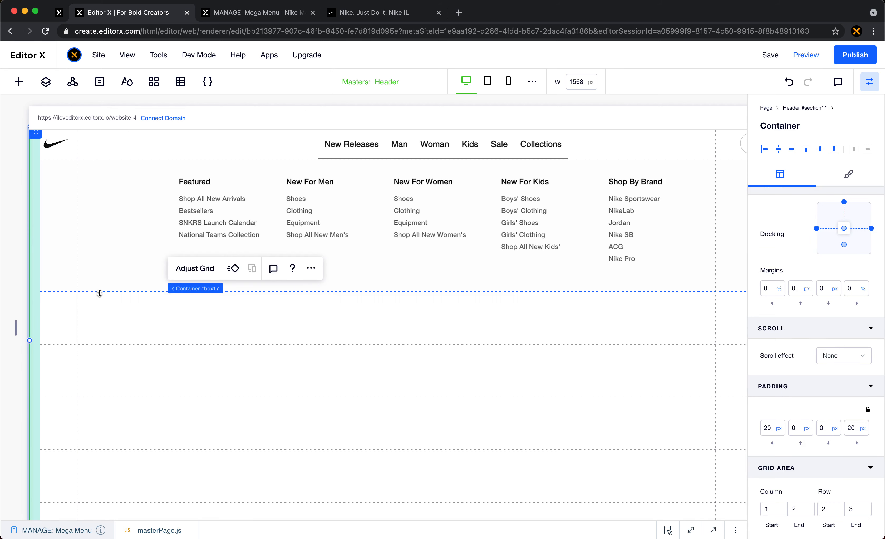
{"action": "left_click", "coordinate": [77, 298]}
{"action": "right_click", "coordinate": [77, 298]}
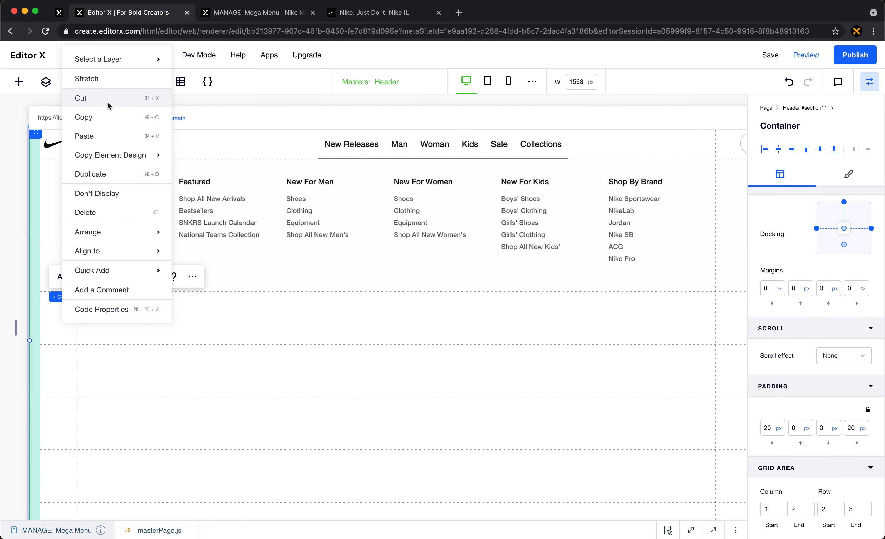
{"action": "left_click", "coordinate": [112, 135]}
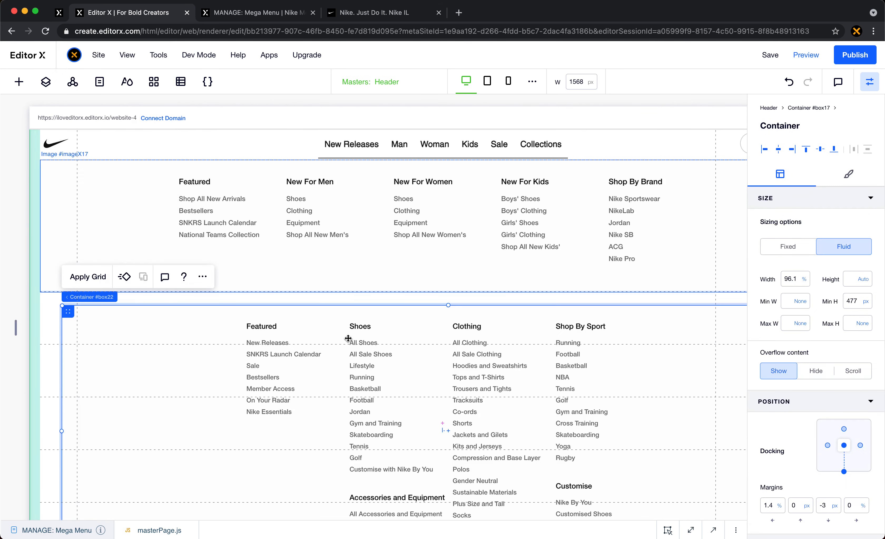
- Stretch the pasted Man container and set its grid area row end to 4
{"action": "left_click", "coordinate": [206, 280]}
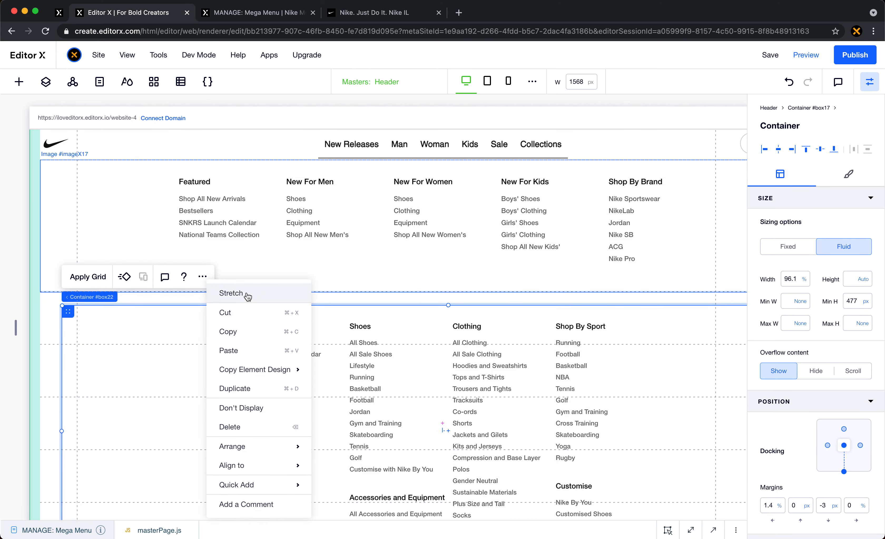
{"action": "left_click", "coordinate": [245, 294]}
{"action": "scroll", "coordinate": [835, 456], "scroll_direction": "down", "scroll_amount": 5}
{"action": "left_click", "coordinate": [857, 514]}
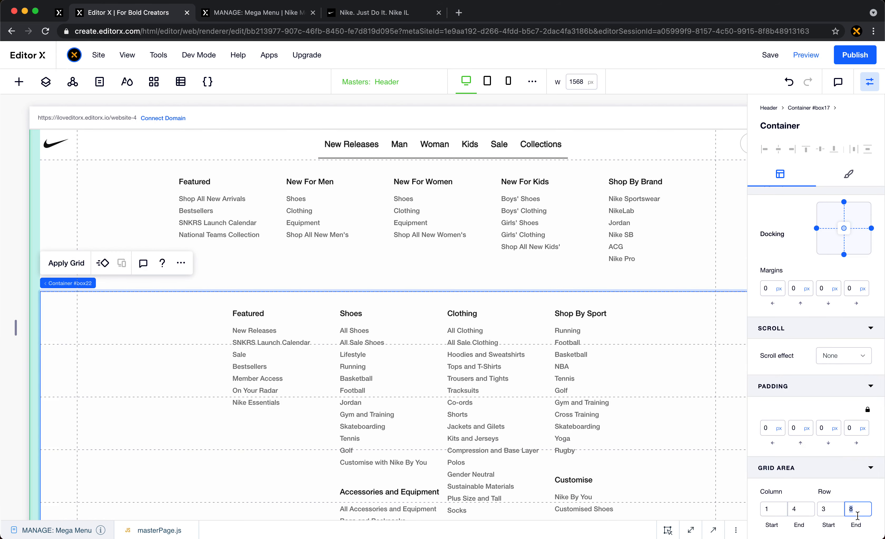
{"action": "key", "text": "Return"}
- Copy the Woman menu container from its page section
{"action": "scroll", "coordinate": [472, 396], "scroll_direction": "down", "scroll_amount": 10}
{"action": "scroll", "coordinate": [472, 396], "scroll_direction": "down", "scroll_amount": 10}
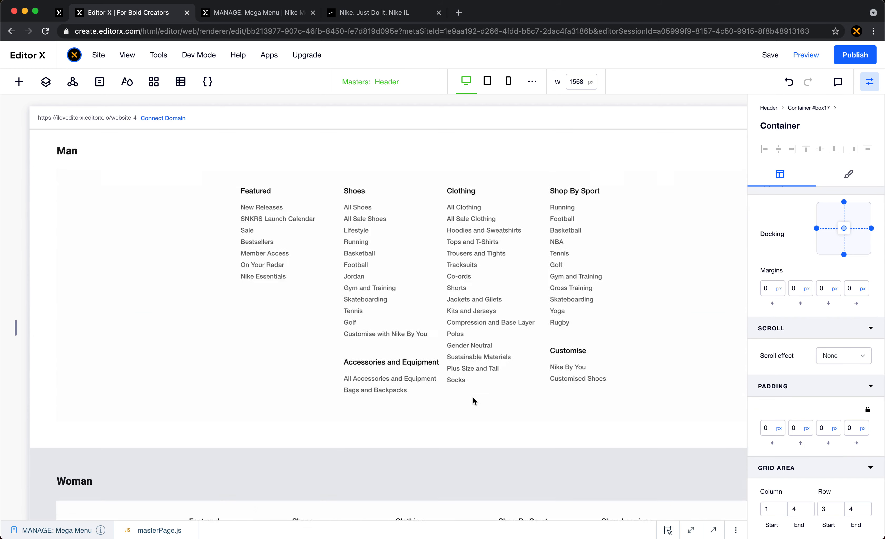
{"action": "left_click", "coordinate": [115, 392]}
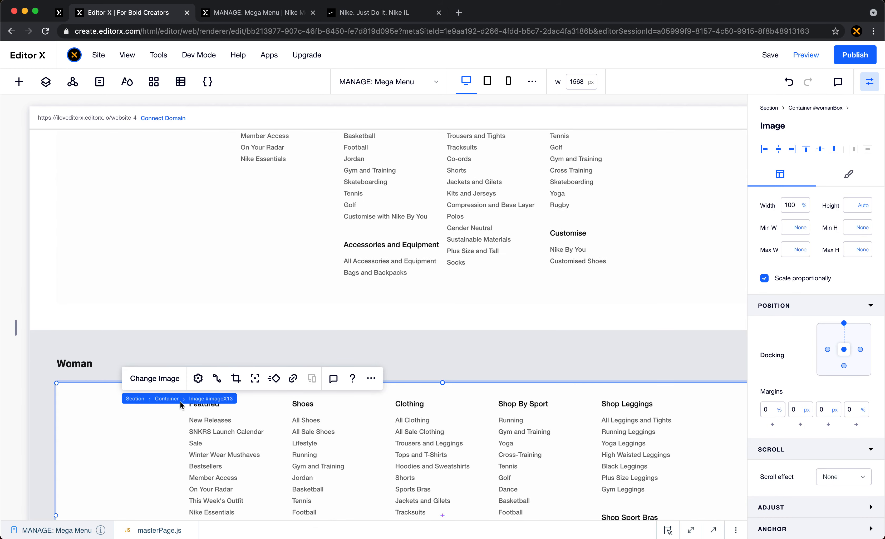
{"action": "left_click", "coordinate": [166, 400]}
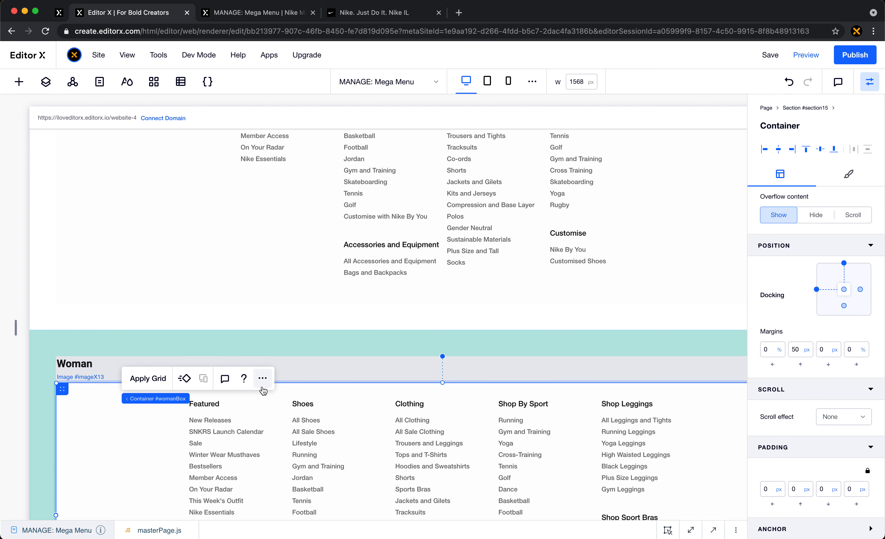
{"action": "left_click", "coordinate": [262, 378]}
{"action": "left_click", "coordinate": [309, 187]}
- Paste the Woman container into the header's gridded container below the Man content
{"action": "scroll", "coordinate": [301, 233], "scroll_direction": "down", "scroll_amount": 10}
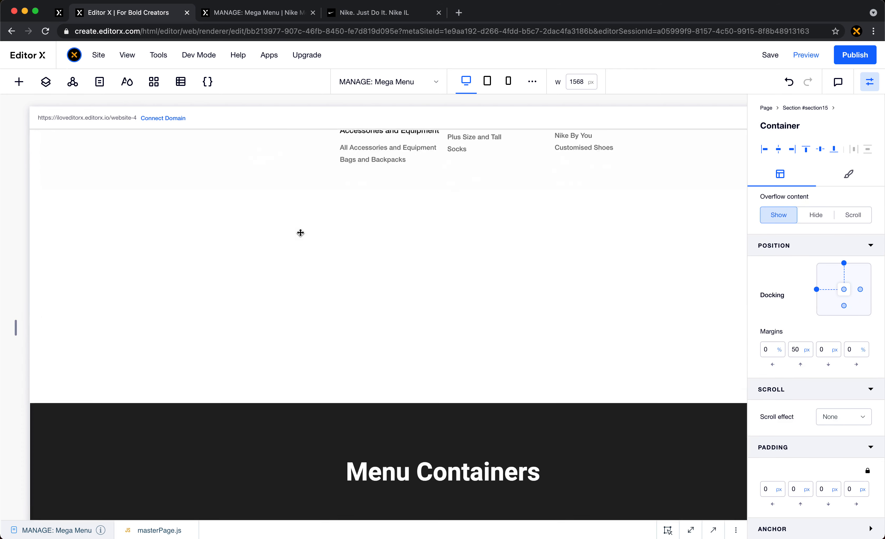
{"action": "scroll", "coordinate": [300, 232], "scroll_direction": "up", "scroll_amount": 6}
{"action": "scroll", "coordinate": [300, 233], "scroll_direction": "down", "scroll_amount": 4}
{"action": "left_click", "coordinate": [295, 324]}
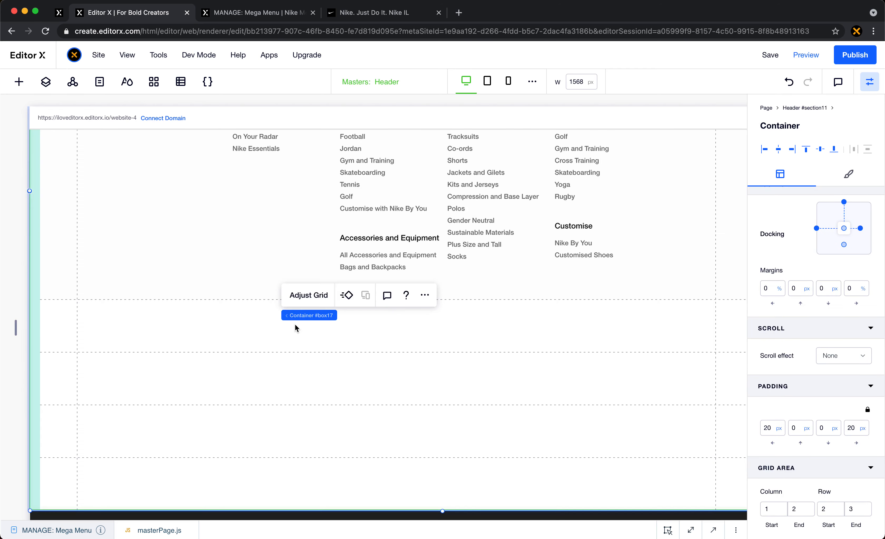
{"action": "scroll", "coordinate": [286, 323], "scroll_direction": "down", "scroll_amount": 2}
{"action": "left_click", "coordinate": [66, 282]}
{"action": "right_click", "coordinate": [66, 283]}
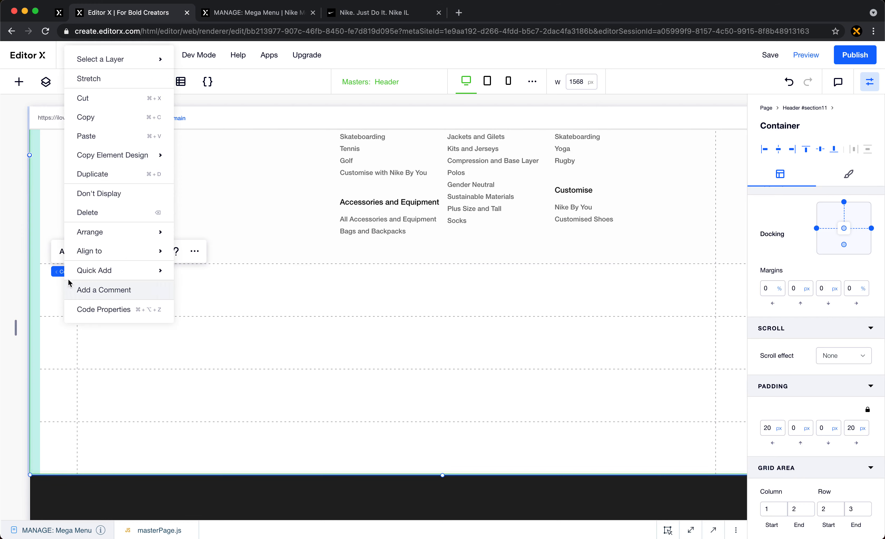
{"action": "left_click", "coordinate": [99, 136]}
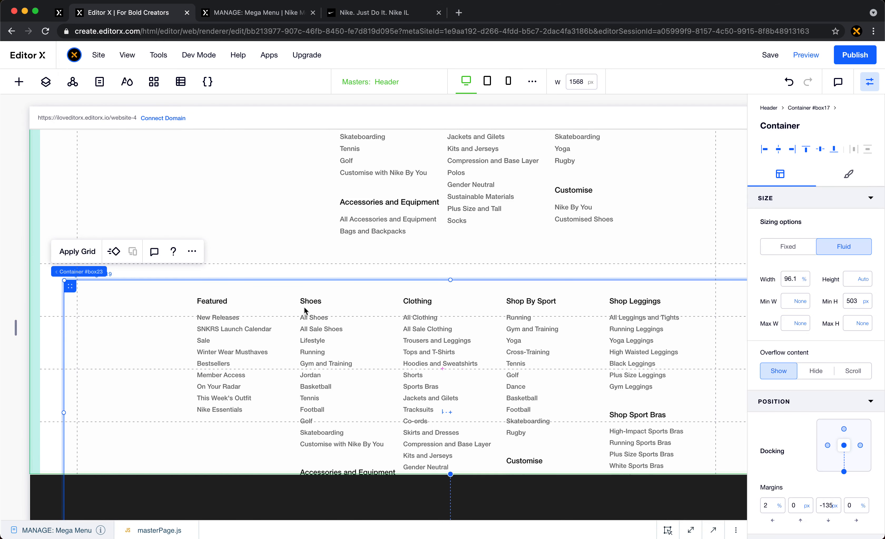
- Stretch the pasted Woman container and set its grid area row end to 5
{"action": "left_click", "coordinate": [196, 253]}
{"action": "left_click", "coordinate": [224, 267]}
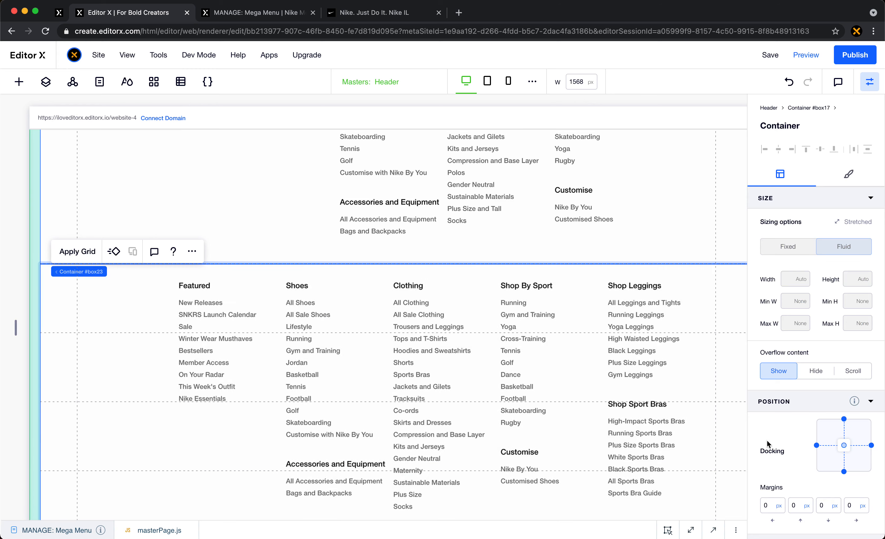
{"action": "scroll", "coordinate": [767, 439], "scroll_direction": "down", "scroll_amount": 6}
{"action": "left_click", "coordinate": [858, 509]}
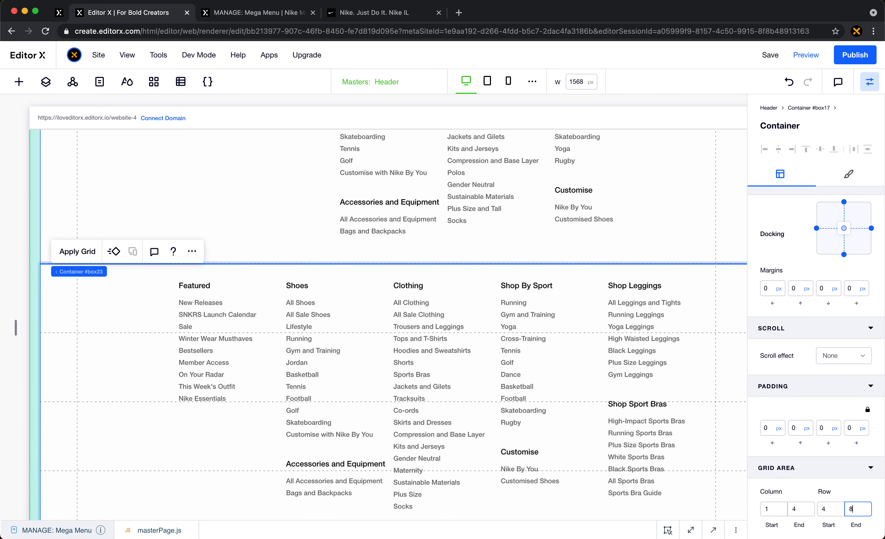
{"action": "type", "text": "5"}
- Select the header's gridded menu container and look at the layout settings of its parent Header section
{"action": "scroll", "coordinate": [284, 360], "scroll_direction": "down", "scroll_amount": 5}
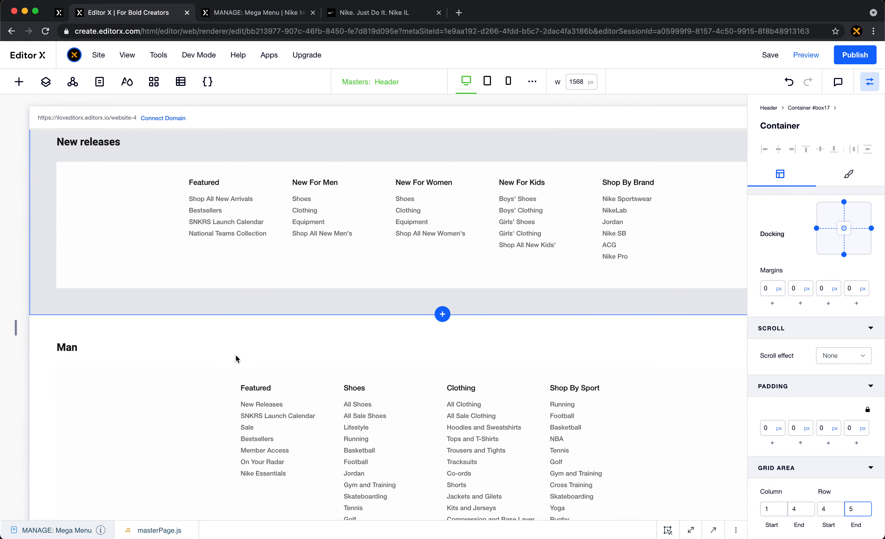
{"action": "scroll", "coordinate": [236, 355], "scroll_direction": "up", "scroll_amount": 7}
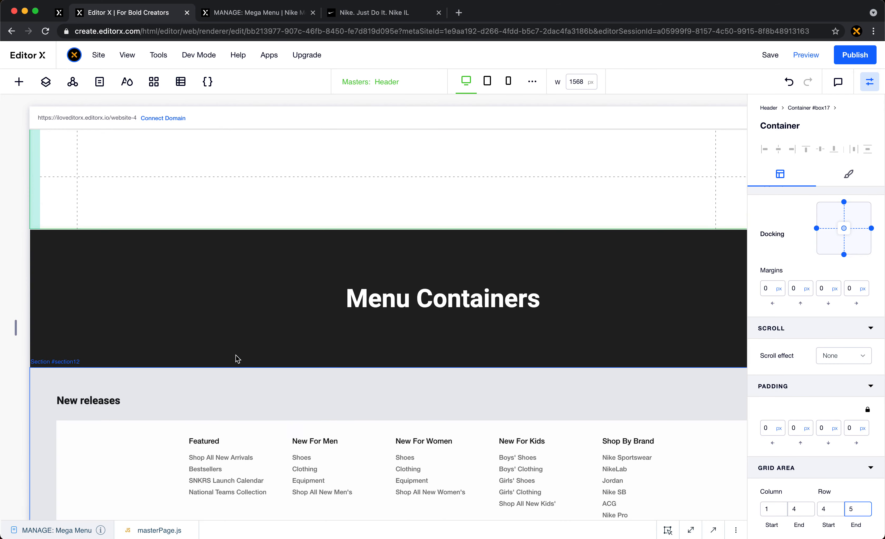
{"action": "scroll", "coordinate": [237, 358], "scroll_direction": "up", "scroll_amount": 4}
{"action": "left_click", "coordinate": [237, 355]}
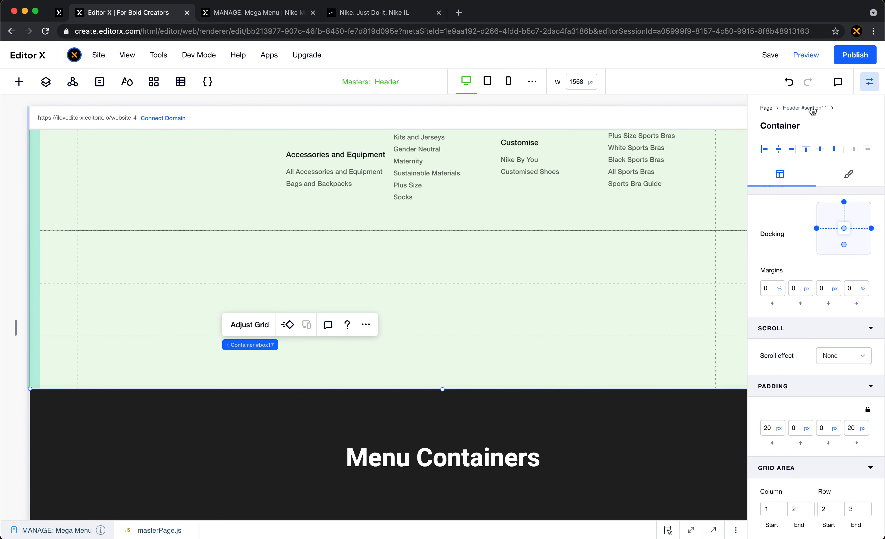
{"action": "left_click", "coordinate": [811, 108]}
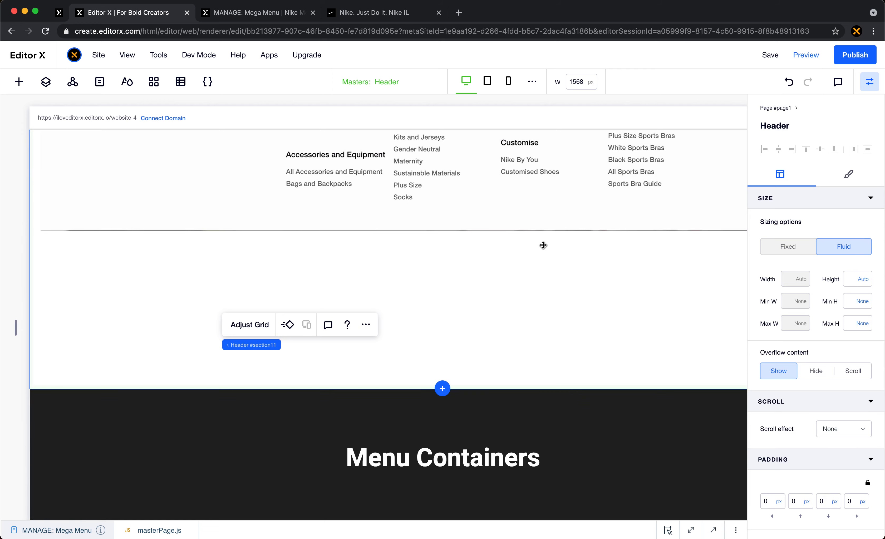
- Copy the Kids menu container from its page section
{"action": "scroll", "coordinate": [543, 245], "scroll_direction": "down", "scroll_amount": 10}
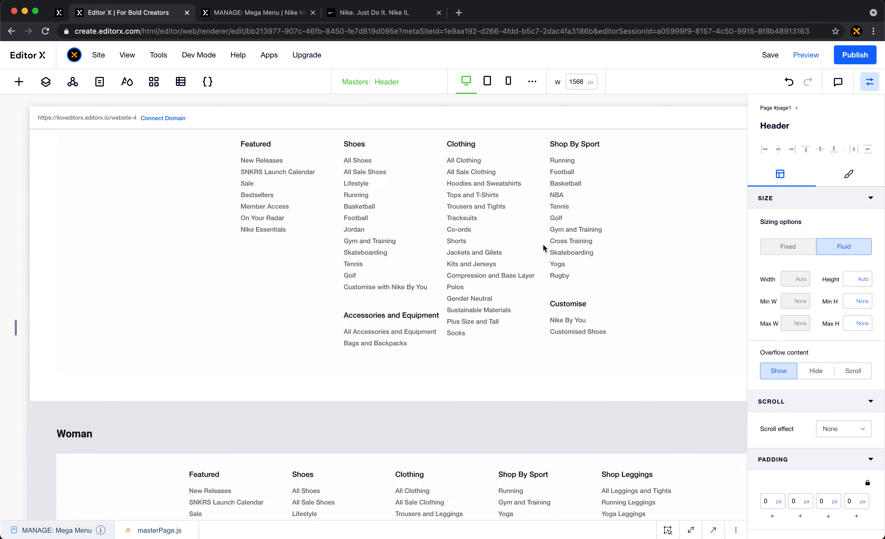
{"action": "scroll", "coordinate": [543, 248], "scroll_direction": "down", "scroll_amount": 2}
{"action": "left_click", "coordinate": [108, 268]}
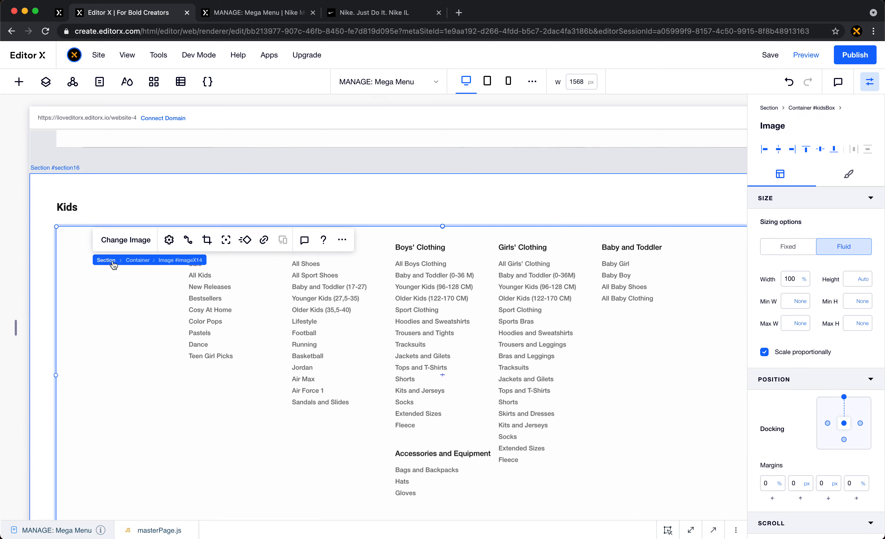
{"action": "left_click", "coordinate": [133, 262]}
{"action": "left_click", "coordinate": [233, 240]}
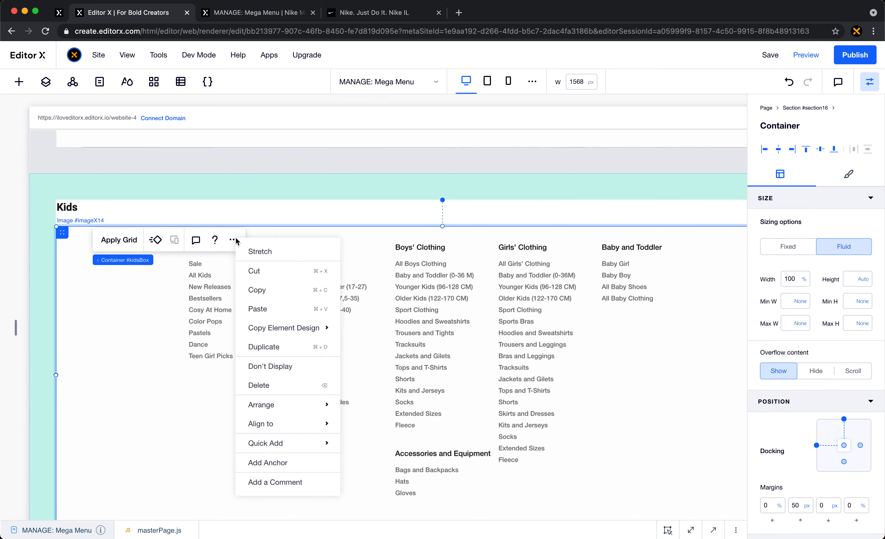
{"action": "left_click", "coordinate": [300, 287]}
- Paste the Kids container into the header's gridded container below the Woman content
{"action": "scroll", "coordinate": [300, 288], "scroll_direction": "up", "scroll_amount": 10}
{"action": "scroll", "coordinate": [300, 288], "scroll_direction": "up", "scroll_amount": 15}
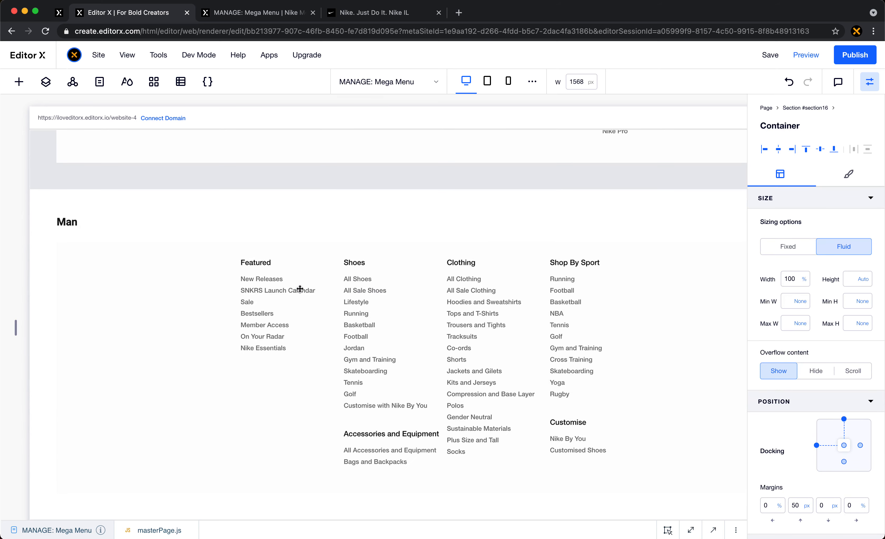
{"action": "scroll", "coordinate": [299, 289], "scroll_direction": "up", "scroll_amount": 3}
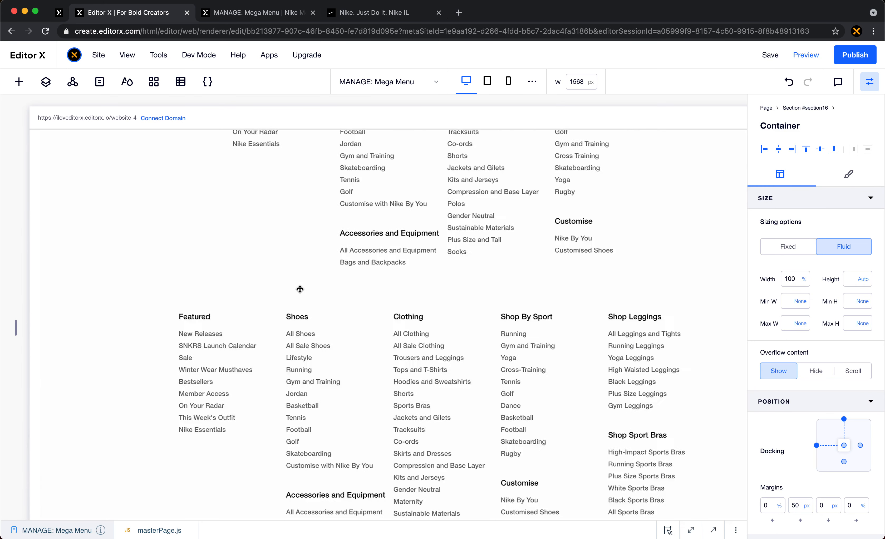
{"action": "left_click", "coordinate": [145, 421]}
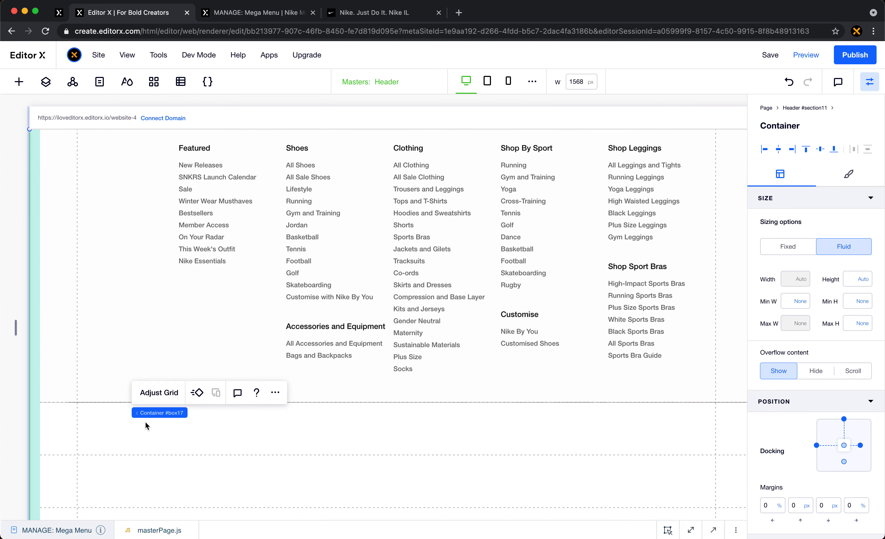
{"action": "right_click", "coordinate": [145, 421]}
{"action": "left_click", "coordinate": [49, 416]}
{"action": "right_click", "coordinate": [49, 416]}
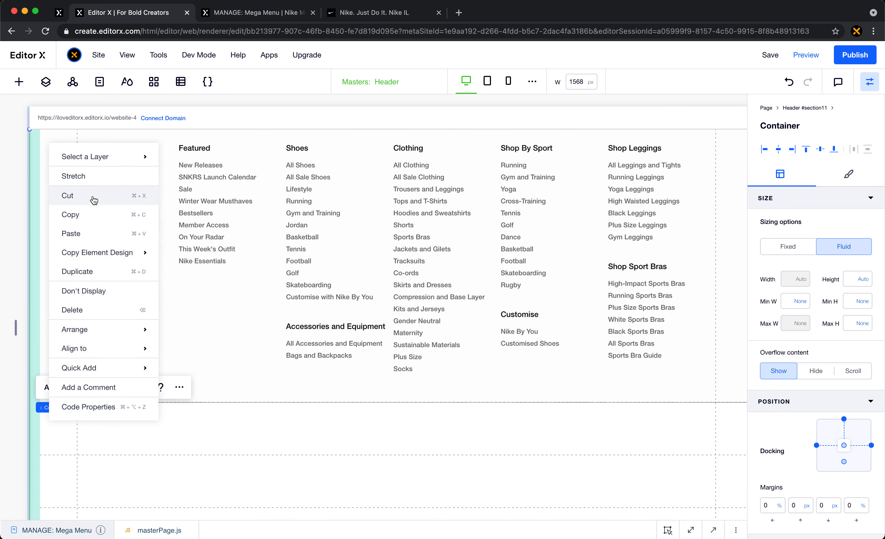
{"action": "left_click", "coordinate": [97, 239]}
- Stretch the pasted Kids container and set its grid area row end to 6
{"action": "left_click", "coordinate": [168, 389]}
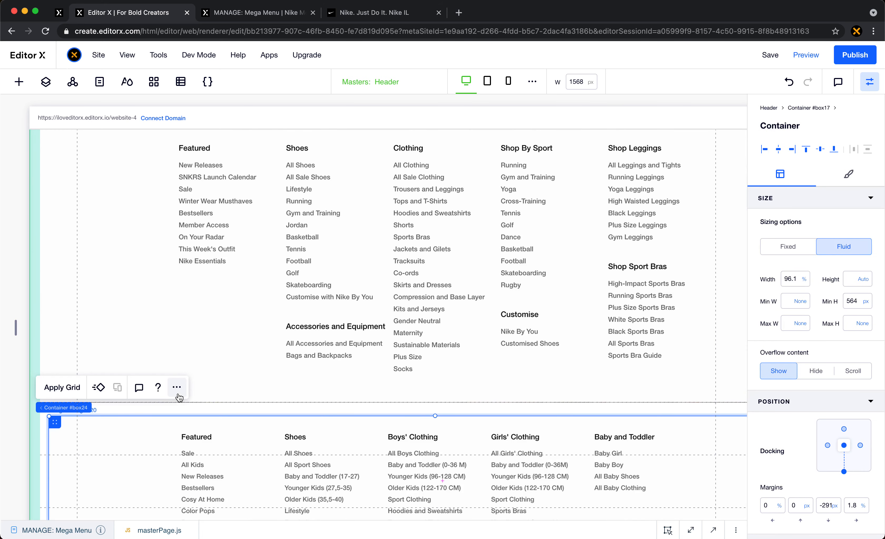
{"action": "right_click", "coordinate": [171, 389]}
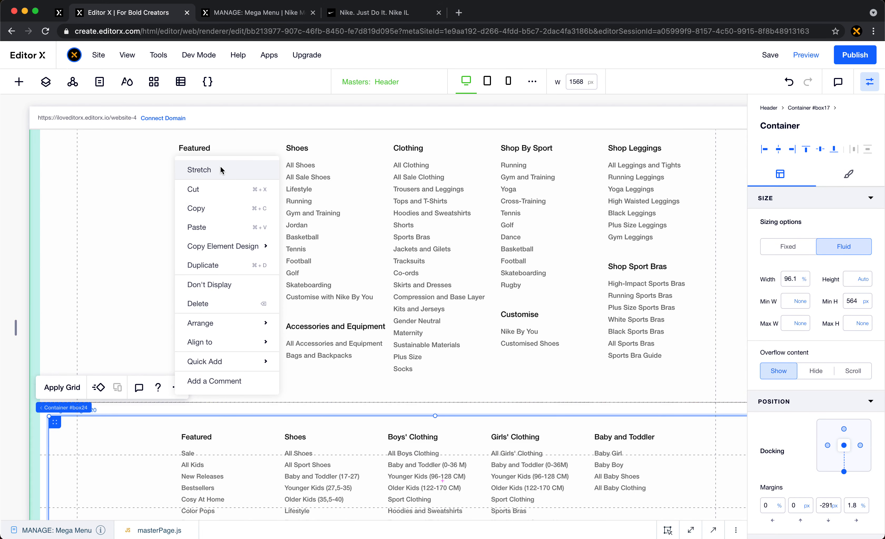
{"action": "left_click", "coordinate": [208, 170]}
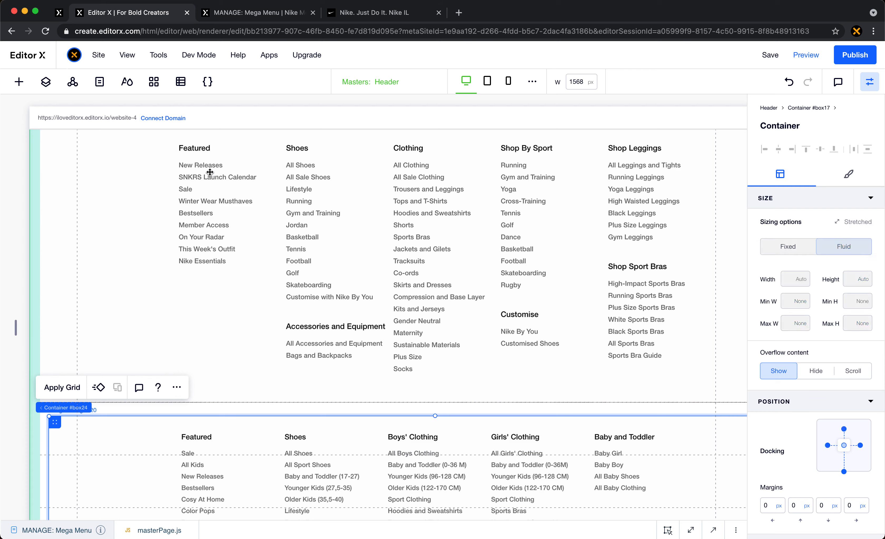
{"action": "scroll", "coordinate": [834, 488], "scroll_direction": "down", "scroll_amount": 5}
{"action": "left_click", "coordinate": [859, 508]}
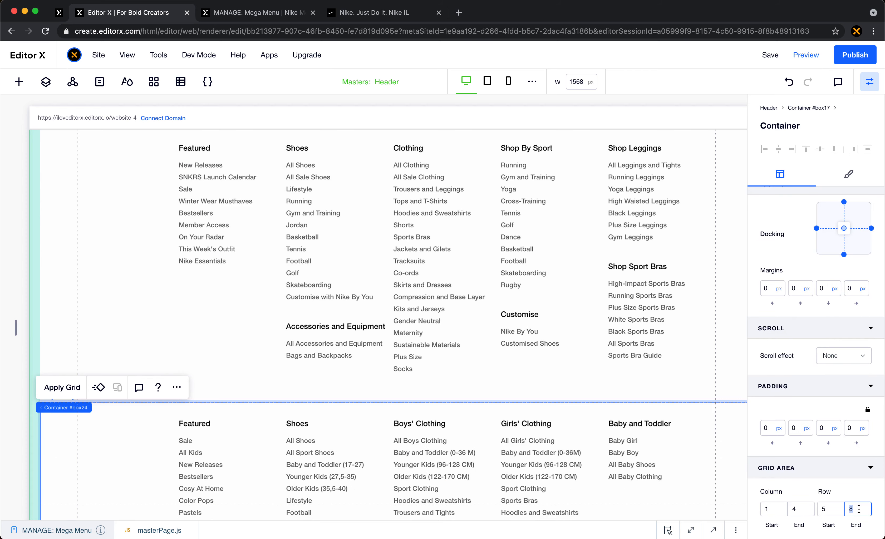
- Copy the Sale menu container from its page section
{"action": "scroll", "coordinate": [524, 360], "scroll_direction": "down", "scroll_amount": 15}
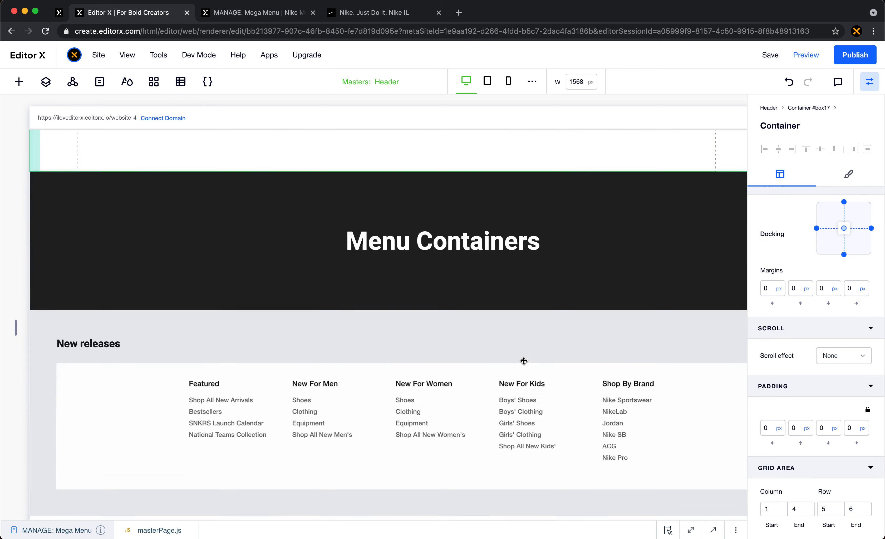
{"action": "scroll", "coordinate": [524, 360], "scroll_direction": "down", "scroll_amount": 15}
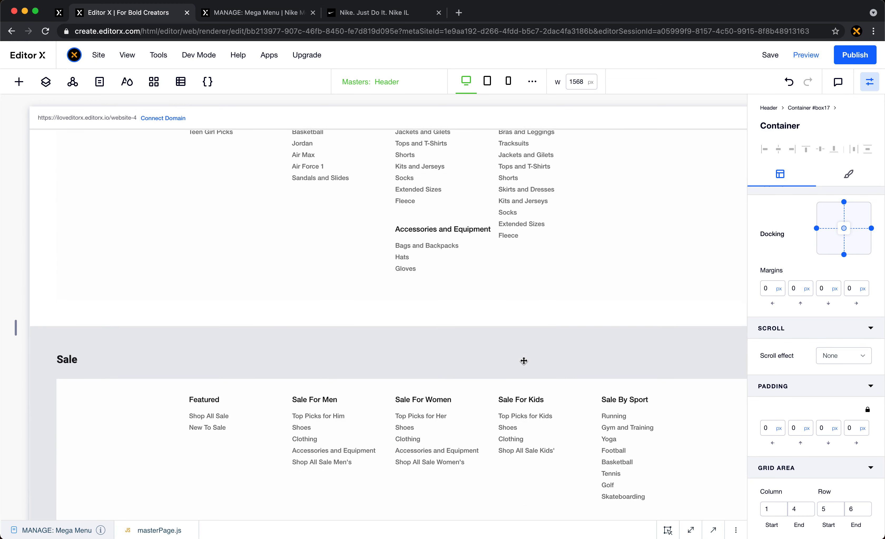
{"action": "scroll", "coordinate": [524, 360], "scroll_direction": "down", "scroll_amount": 3}
{"action": "left_click", "coordinate": [89, 185]}
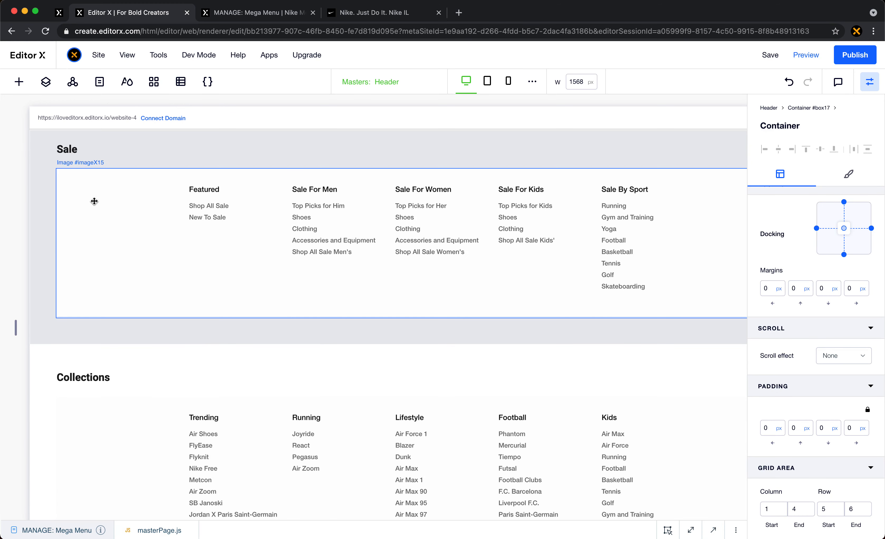
{"action": "left_click", "coordinate": [101, 367]}
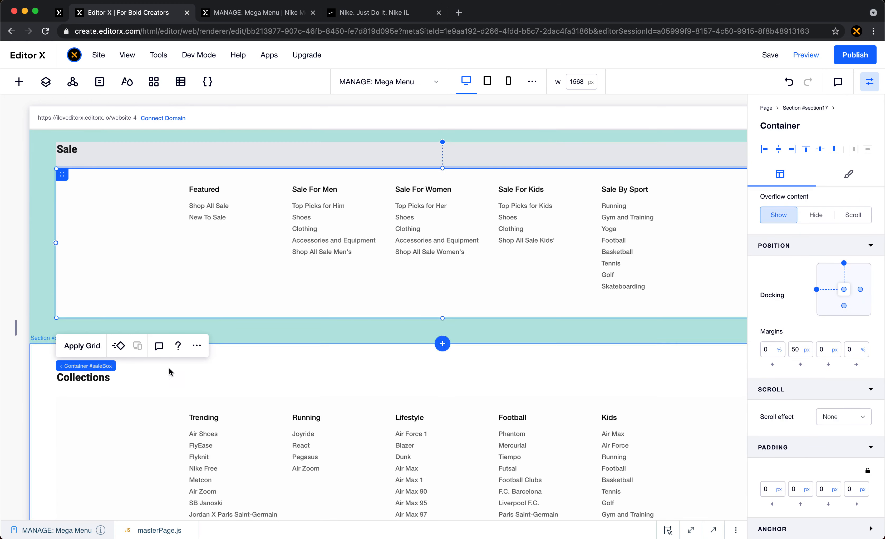
{"action": "left_click", "coordinate": [196, 345]}
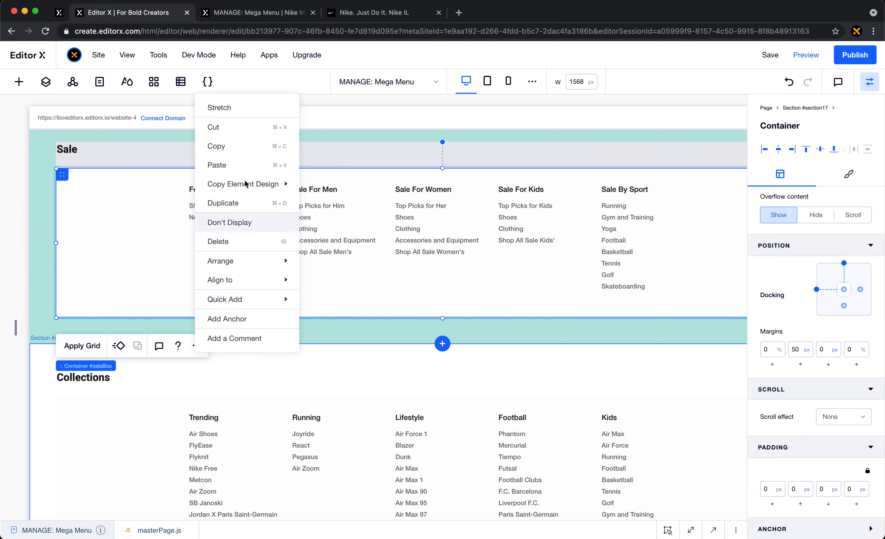
{"action": "left_click", "coordinate": [247, 147]}
- Paste the Sale container into the header's gridded container below the Kids content
{"action": "scroll", "coordinate": [320, 257], "scroll_direction": "up", "scroll_amount": 10}
{"action": "left_click", "coordinate": [166, 331]}
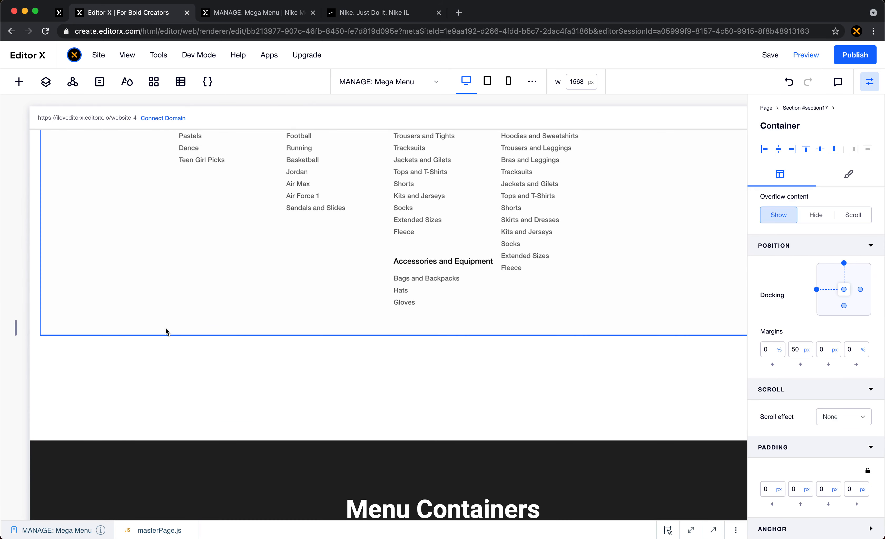
{"action": "left_click", "coordinate": [102, 358]}
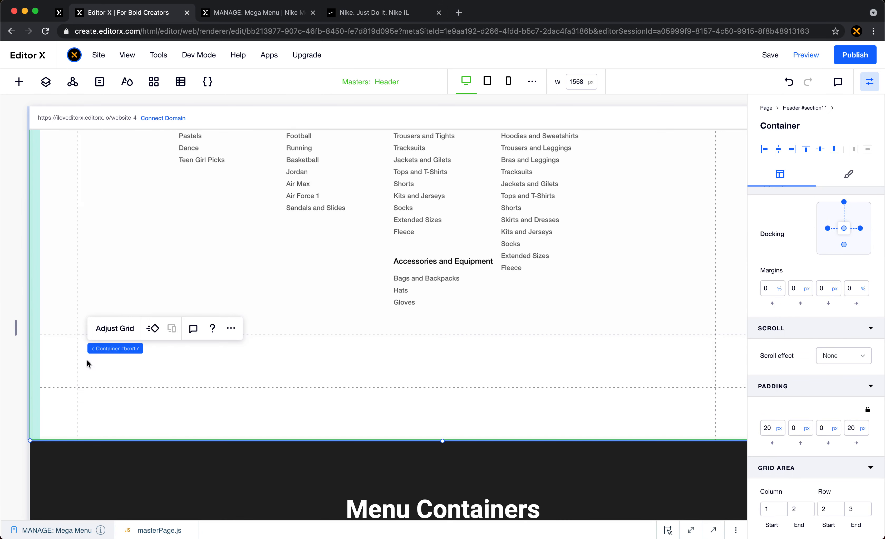
{"action": "right_click", "coordinate": [57, 357]}
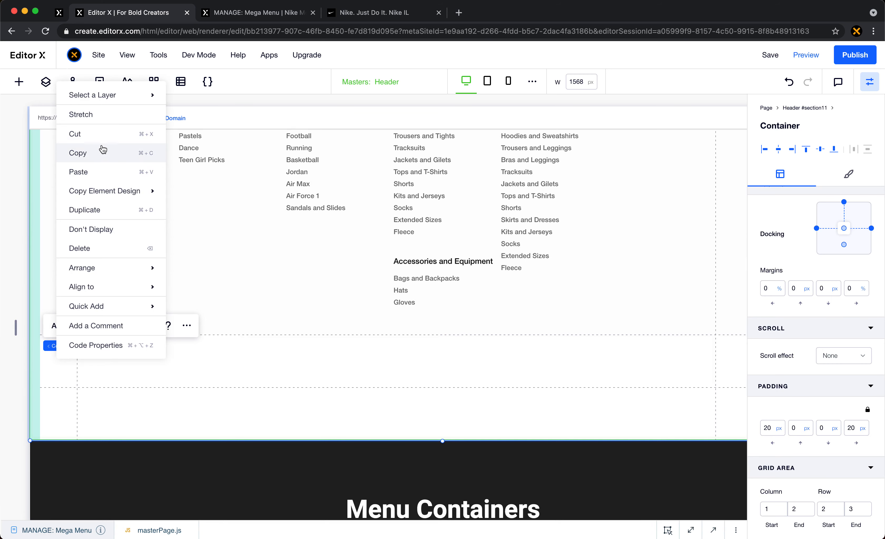
{"action": "left_click", "coordinate": [112, 172]}
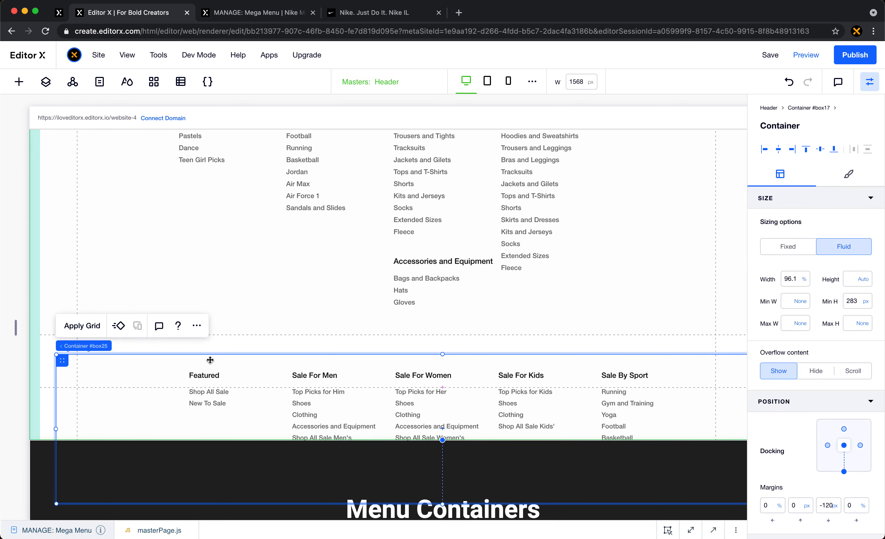
- Paste a second copy of the Sale container inside the pasted one and stretch the nested copy
{"action": "left_click", "coordinate": [207, 336]}
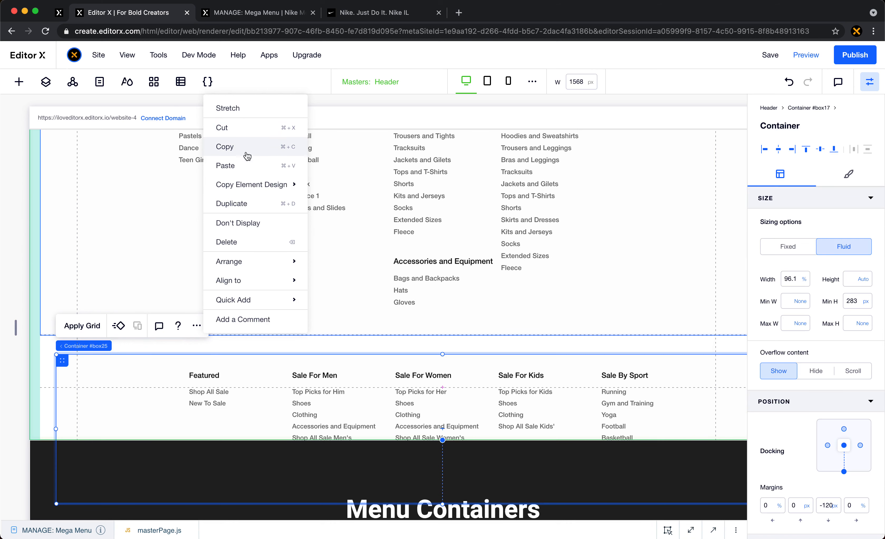
{"action": "left_click", "coordinate": [250, 169]}
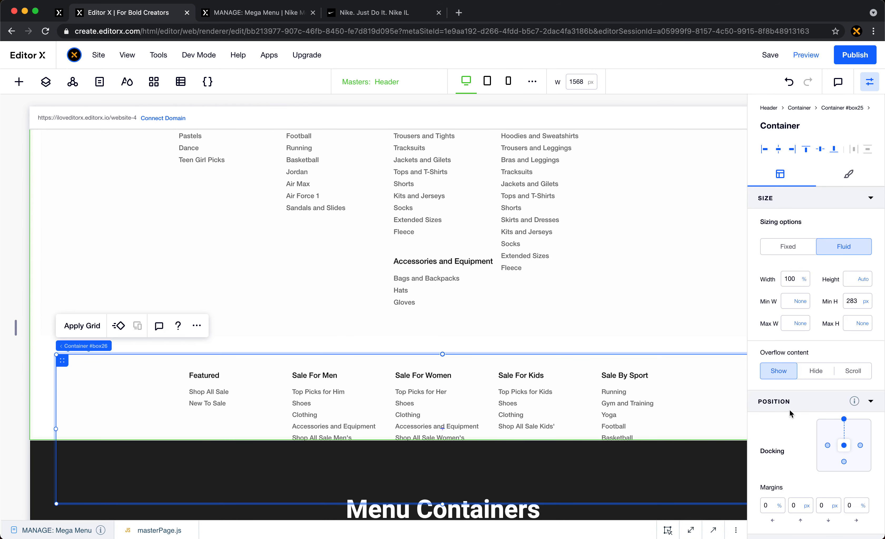
{"action": "scroll", "coordinate": [795, 415], "scroll_direction": "down", "scroll_amount": 3}
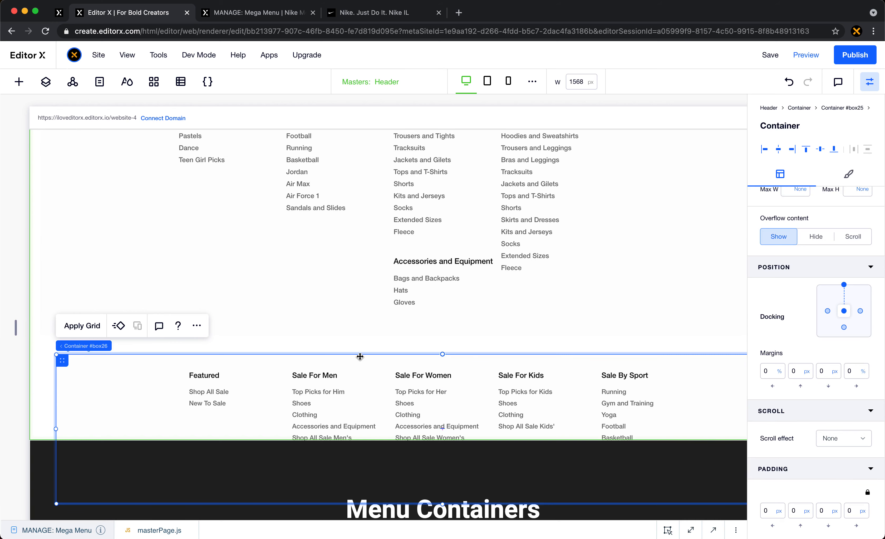
{"action": "mouse_move", "coordinate": [62, 346]}
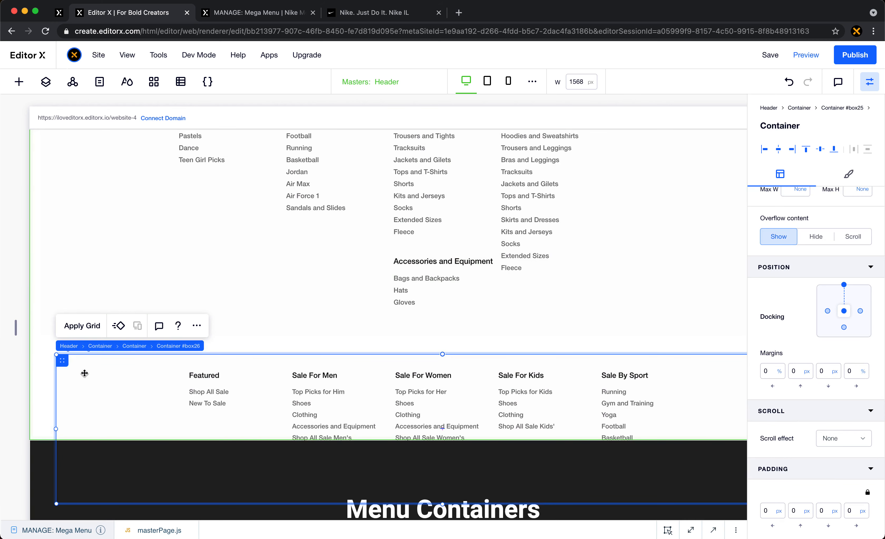
{"action": "left_click", "coordinate": [42, 285]}
{"action": "left_click", "coordinate": [85, 360]}
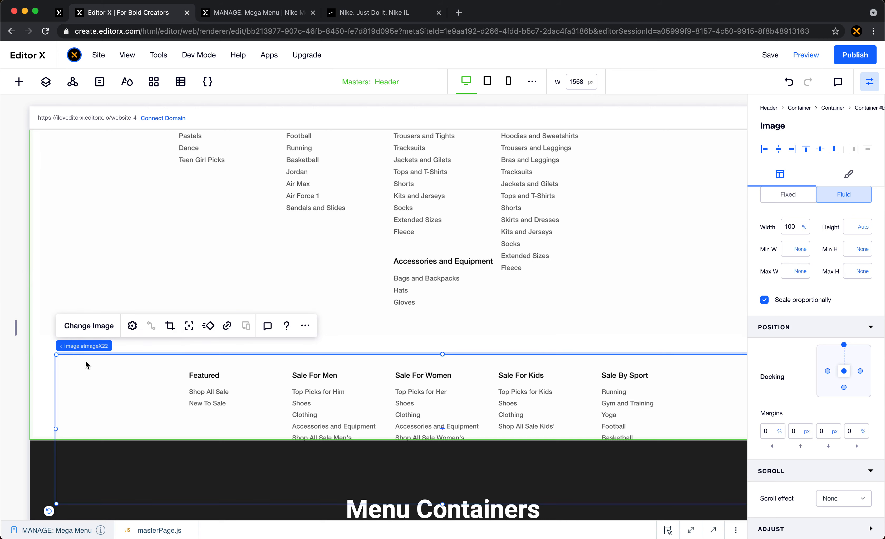
{"action": "mouse_move", "coordinate": [78, 345]}
{"action": "left_click", "coordinate": [111, 346]}
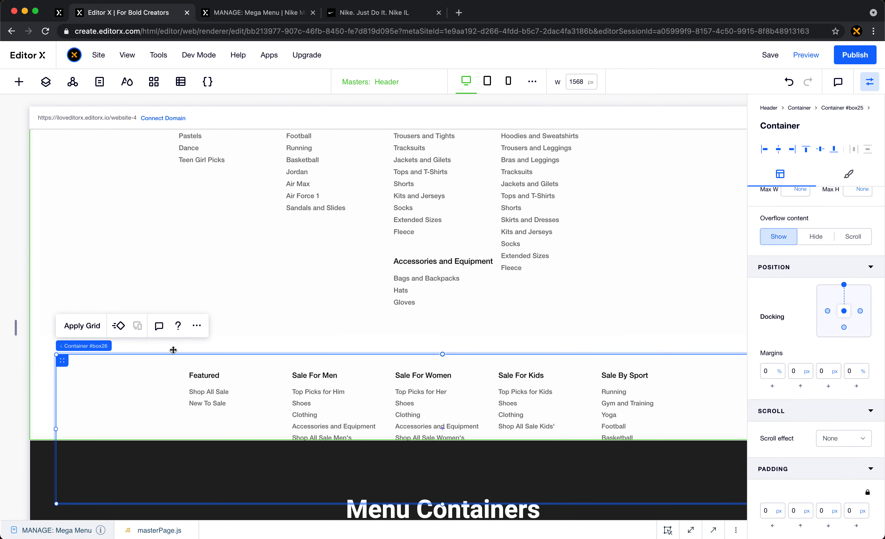
{"action": "left_click", "coordinate": [195, 325]}
{"action": "left_click", "coordinate": [234, 113]}
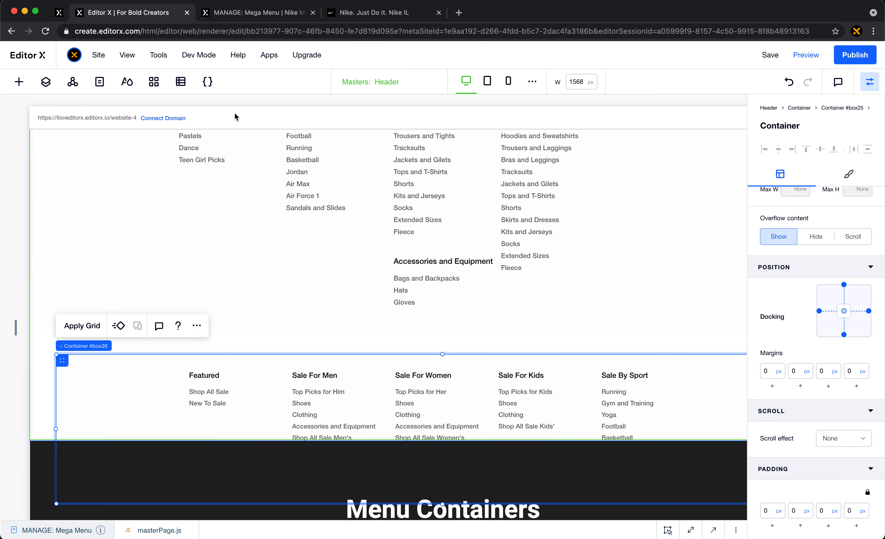
{"action": "left_click", "coordinate": [58, 371]}
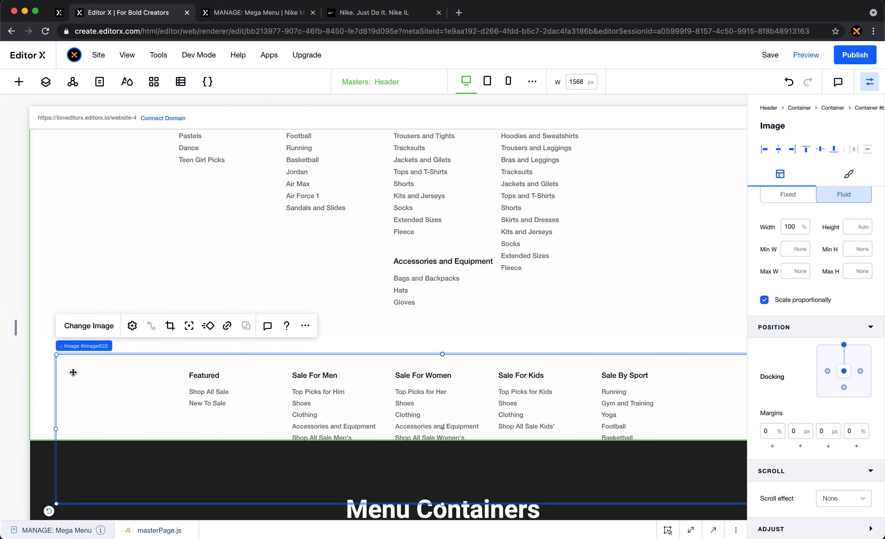
{"action": "left_click", "coordinate": [111, 346]}
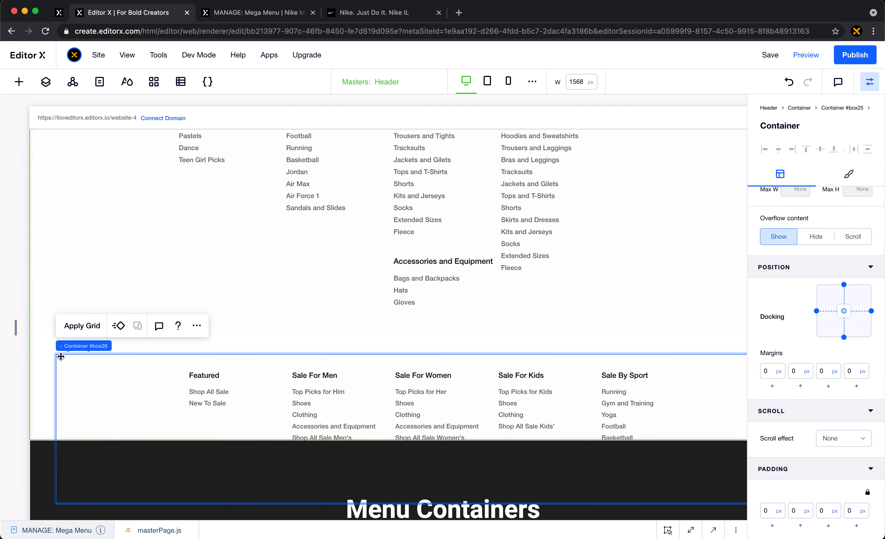
- Undo the stretch of the nested copy and both pastes of the Sale container
{"action": "left_click", "coordinate": [789, 82]}
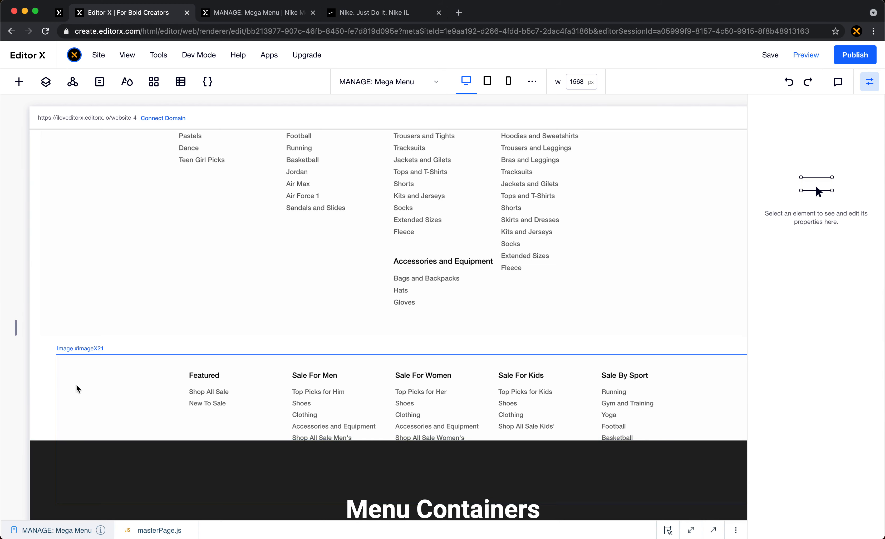
{"action": "left_click", "coordinate": [131, 376]}
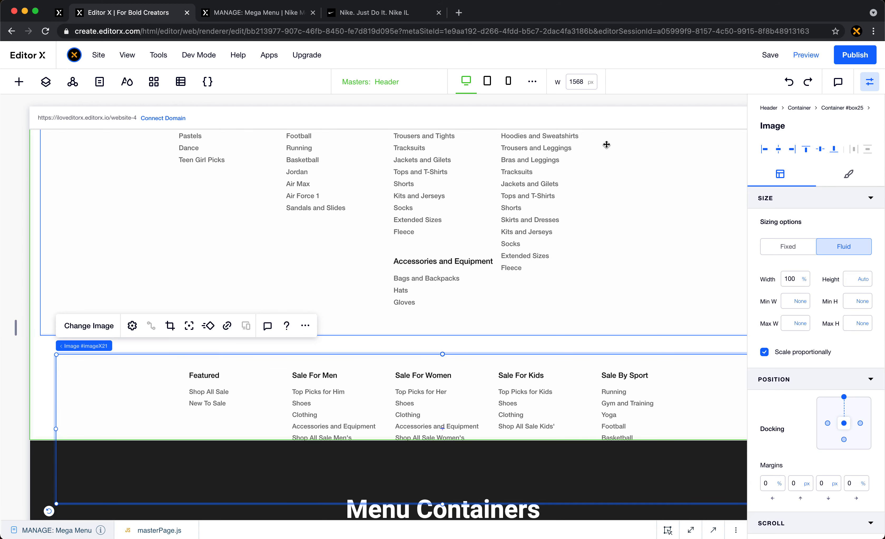
{"action": "left_click", "coordinate": [788, 83]}
- Select the header's gridded container and paste the Sale container into it again, below the Kids content
{"action": "left_click", "coordinate": [147, 373]}
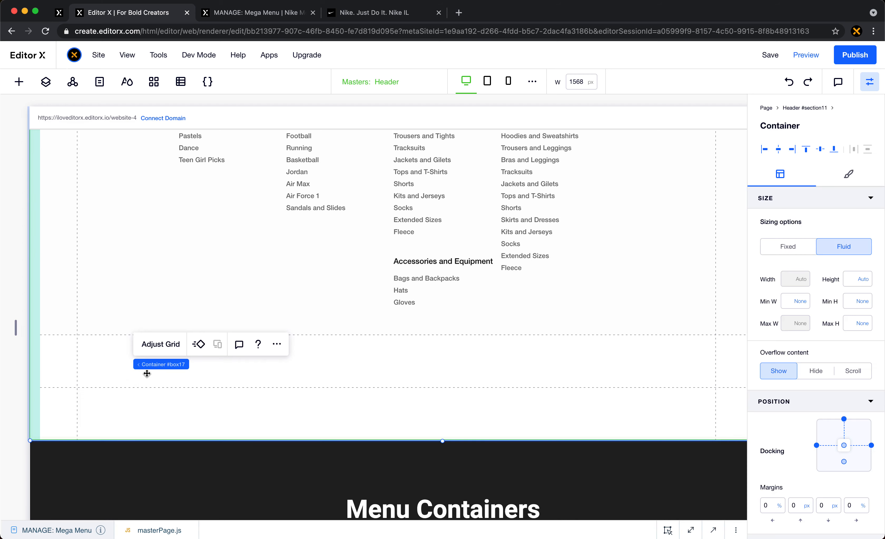
{"action": "left_click", "coordinate": [57, 347]}
{"action": "right_click", "coordinate": [56, 348]}
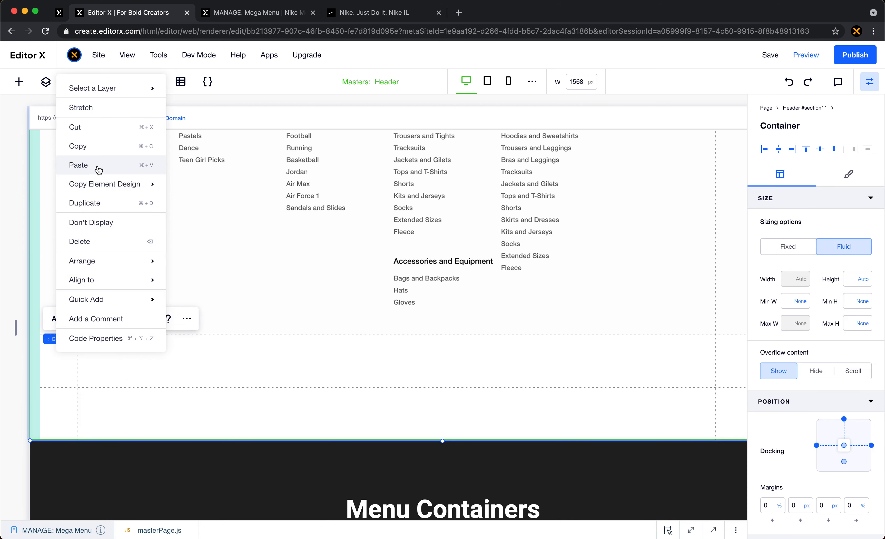
{"action": "left_click", "coordinate": [99, 166]}
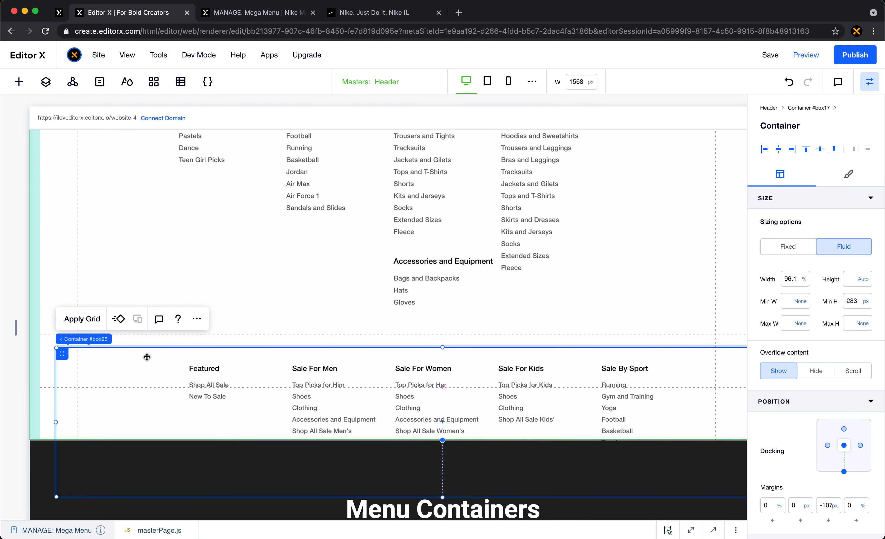
- Stretch the pasted Sale container and limit its grid area to end at row 7
{"action": "left_click", "coordinate": [197, 319]}
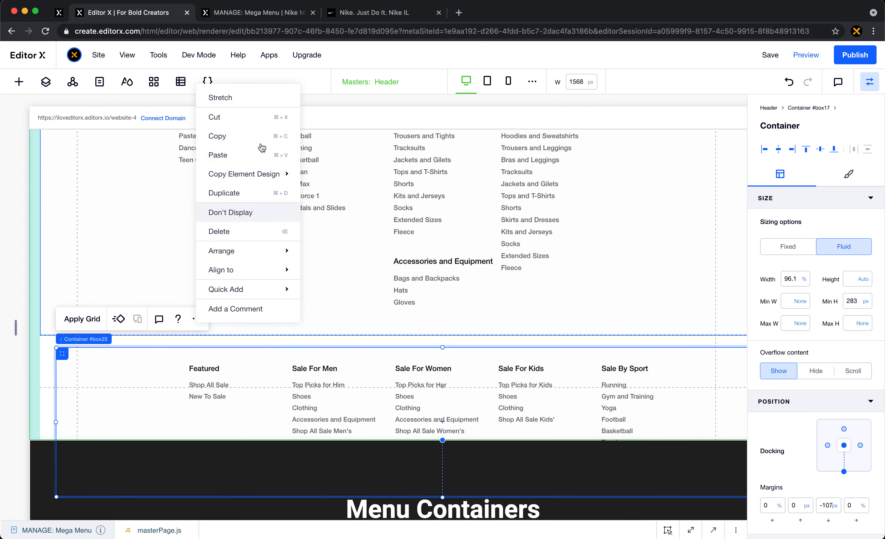
{"action": "left_click", "coordinate": [260, 101]}
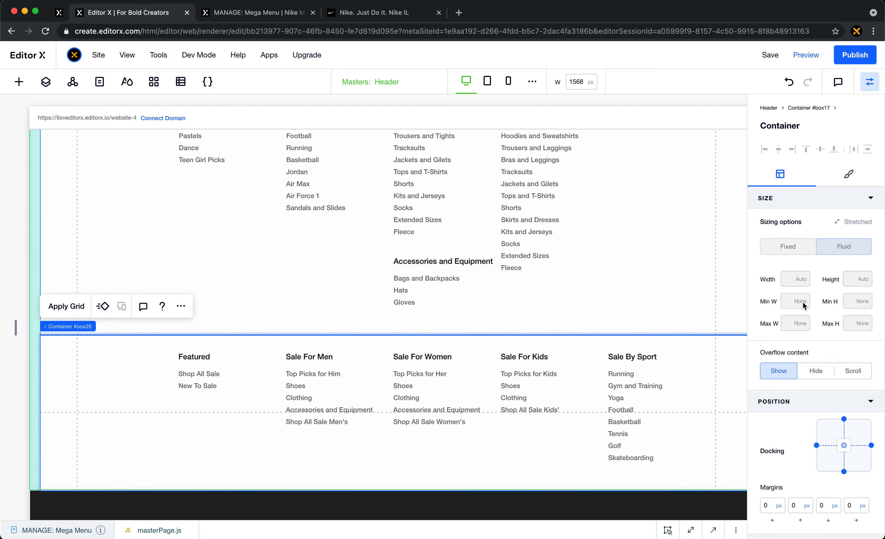
{"action": "scroll", "coordinate": [821, 318], "scroll_direction": "down", "scroll_amount": 6}
{"action": "left_click", "coordinate": [858, 509]}
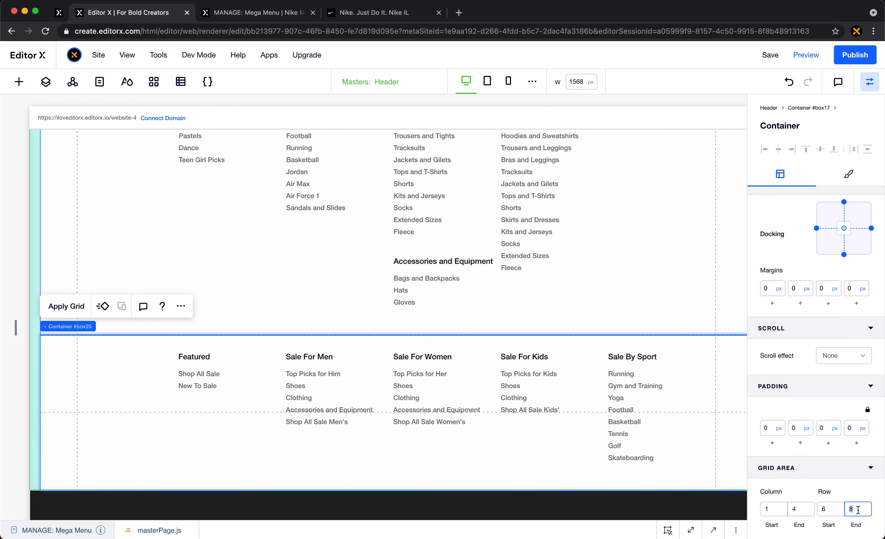
{"action": "key", "text": "Down"}
- Select the whole Collections container on the page, not just its image, and copy it
{"action": "scroll", "coordinate": [340, 328], "scroll_direction": "down", "scroll_amount": 20}
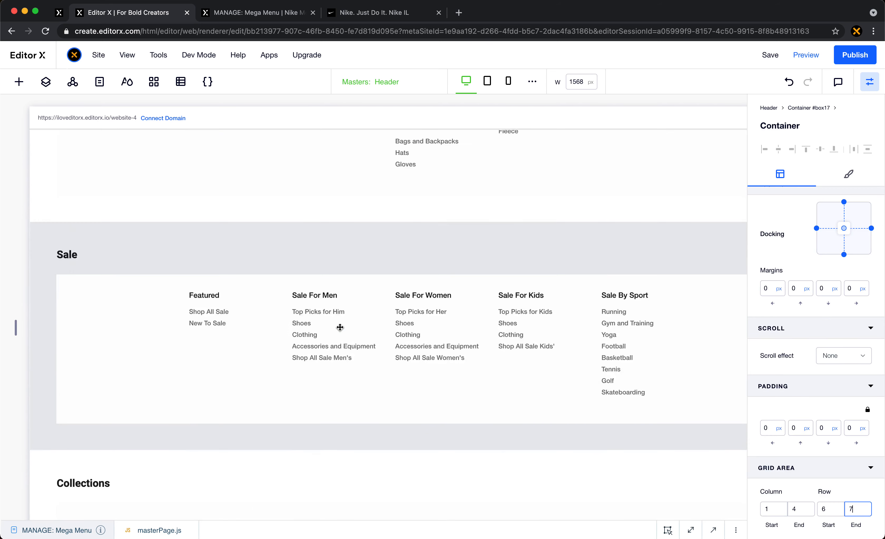
{"action": "scroll", "coordinate": [340, 327], "scroll_direction": "down", "scroll_amount": 5}
{"action": "left_click", "coordinate": [175, 290]}
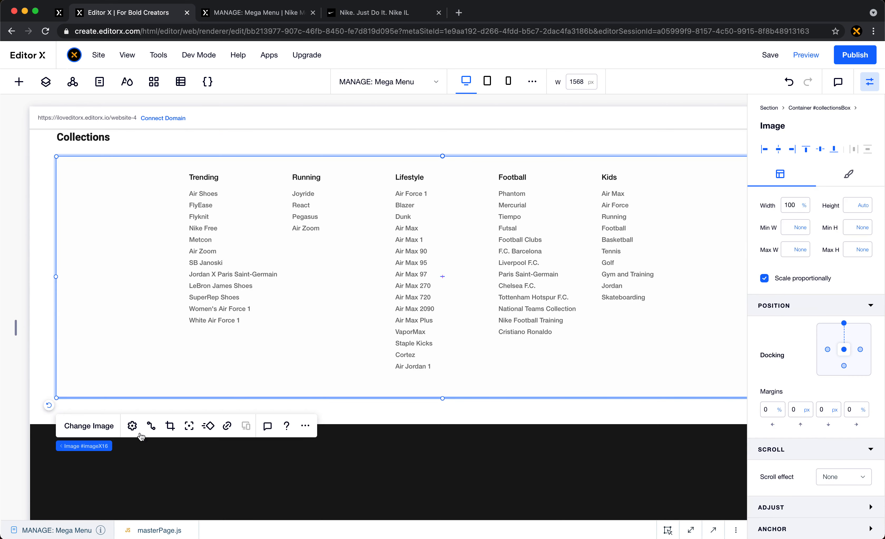
{"action": "left_click", "coordinate": [105, 450]}
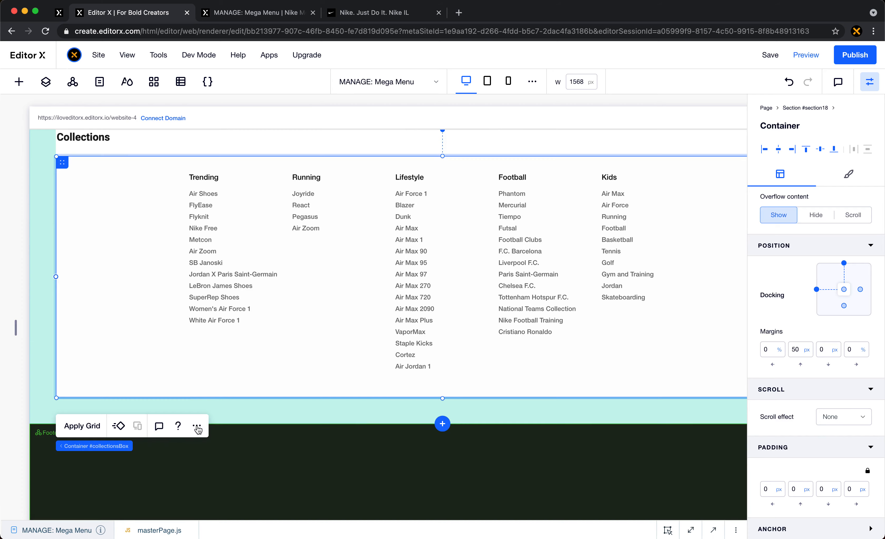
{"action": "right_click", "coordinate": [198, 173]}
{"action": "left_click", "coordinate": [238, 225]}
- Paste the Collections container into the header's gridded container, below the Sale content
{"action": "scroll", "coordinate": [246, 300], "scroll_direction": "down", "scroll_amount": 15}
{"action": "scroll", "coordinate": [246, 301], "scroll_direction": "up", "scroll_amount": 15}
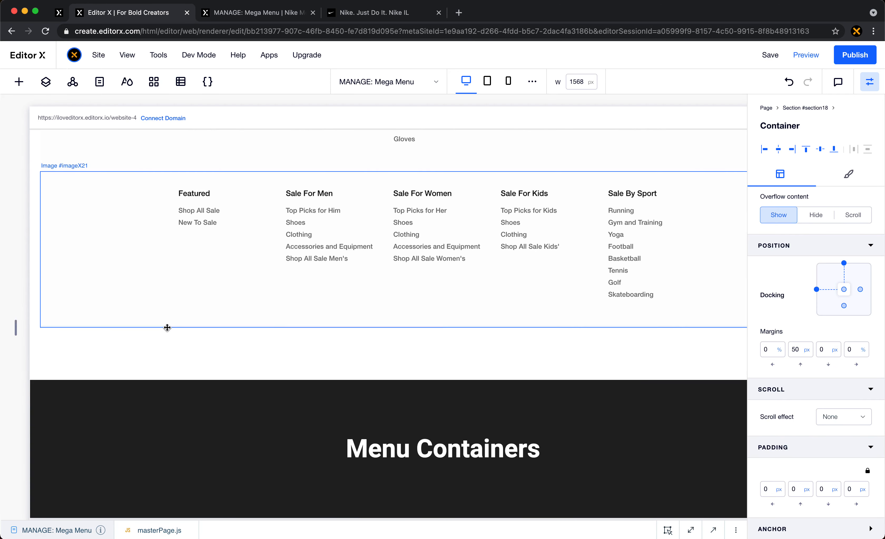
{"action": "left_click", "coordinate": [77, 339]}
{"action": "left_click", "coordinate": [49, 345]}
{"action": "right_click", "coordinate": [49, 346]}
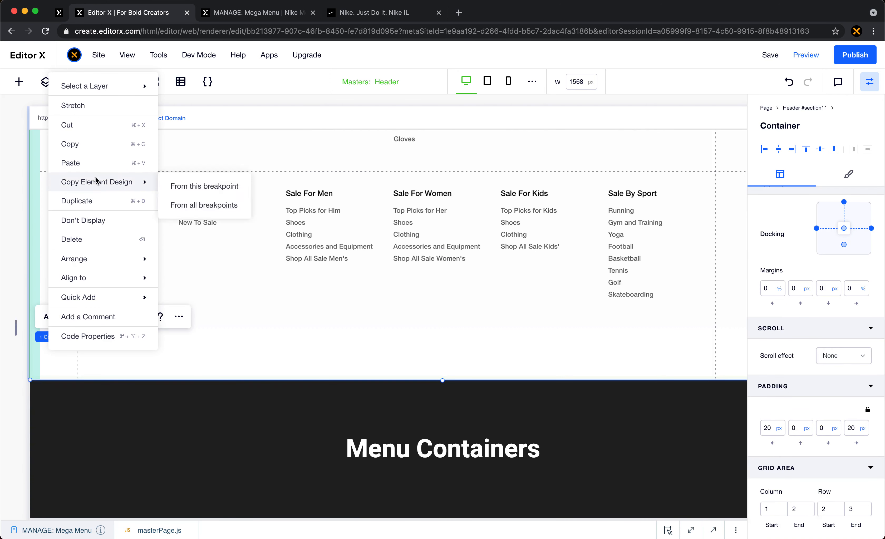
{"action": "left_click", "coordinate": [94, 165]}
{"action": "left_click", "coordinate": [628, 420]}
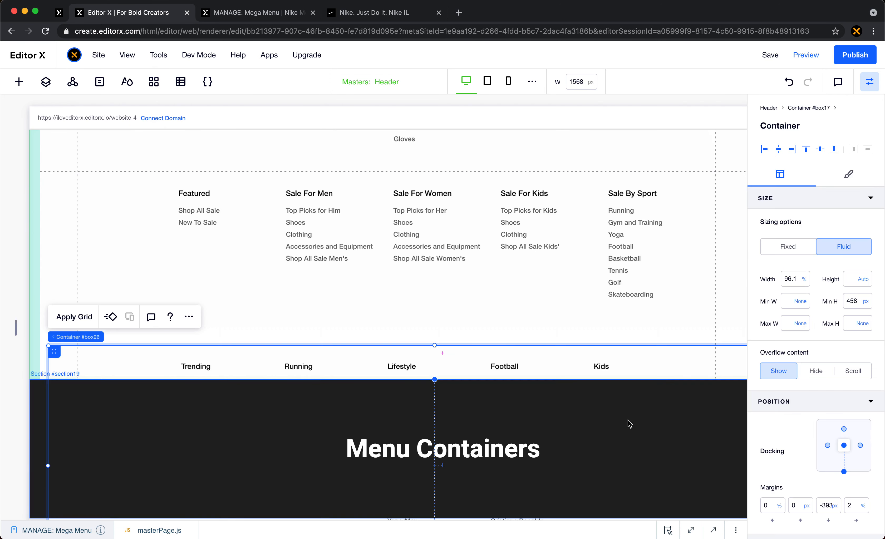
- Stretch the pasted Collections container to fill its grid area in the header
{"action": "left_click", "coordinate": [187, 316]}
{"action": "left_click", "coordinate": [215, 95]}
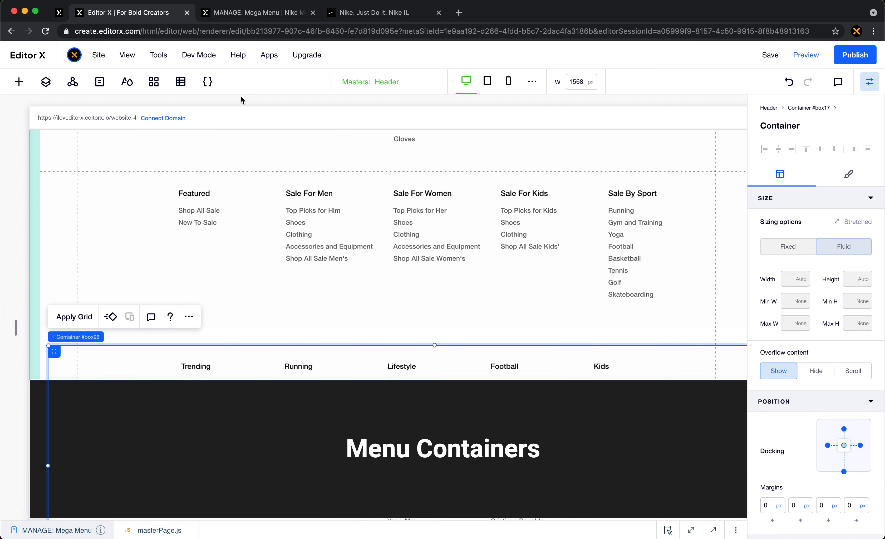
{"action": "scroll", "coordinate": [839, 464], "scroll_direction": "down", "scroll_amount": 5}
{"action": "scroll", "coordinate": [839, 464], "scroll_direction": "down", "scroll_amount": 2}
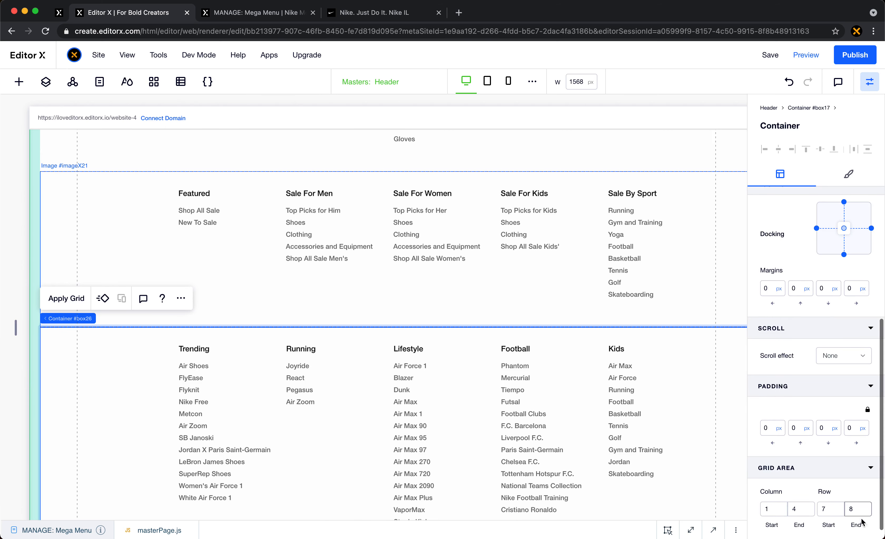
{"action": "left_click", "coordinate": [869, 88]}
- Publish the site and reload its live mega menu page, dismissing the pop-ups that cover the page
{"action": "scroll", "coordinate": [625, 323], "scroll_direction": "up", "scroll_amount": 10}
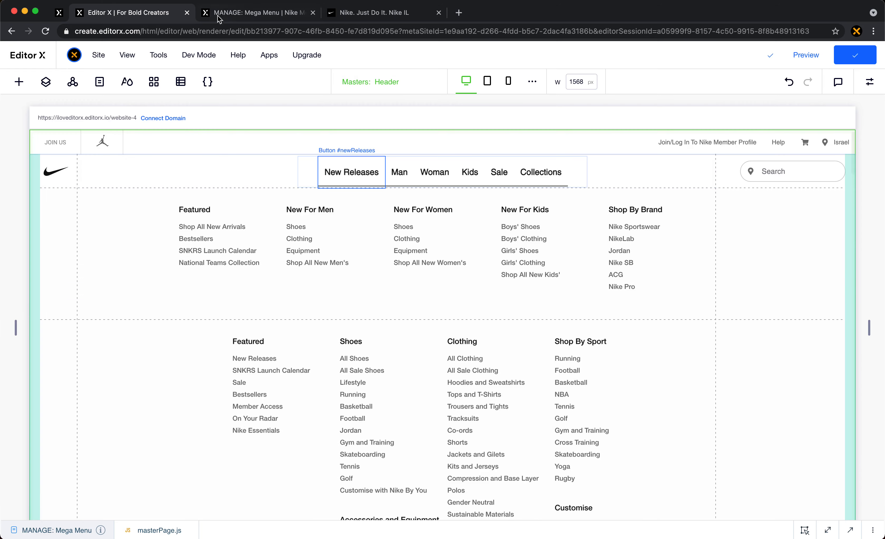
{"action": "left_click", "coordinate": [229, 15]}
{"action": "left_click", "coordinate": [46, 32]}
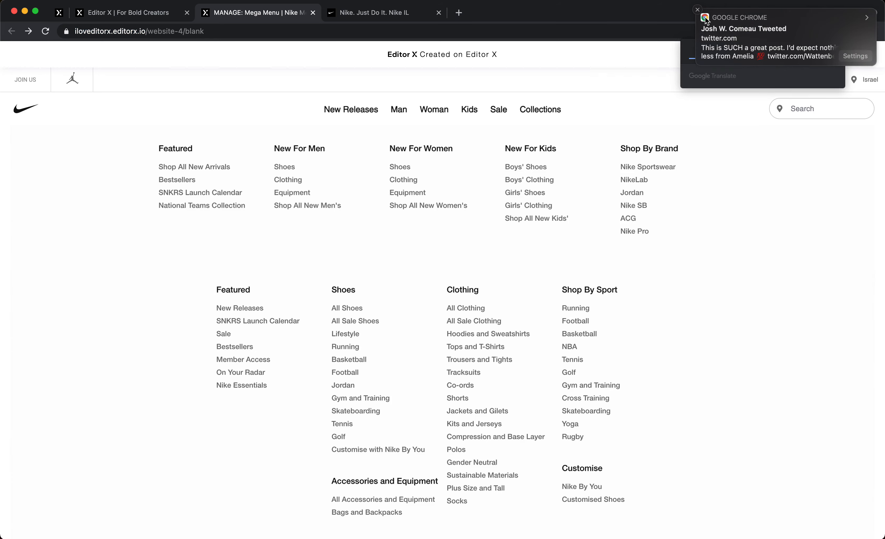
{"action": "left_click", "coordinate": [697, 10]}
{"action": "left_click", "coordinate": [832, 52]}
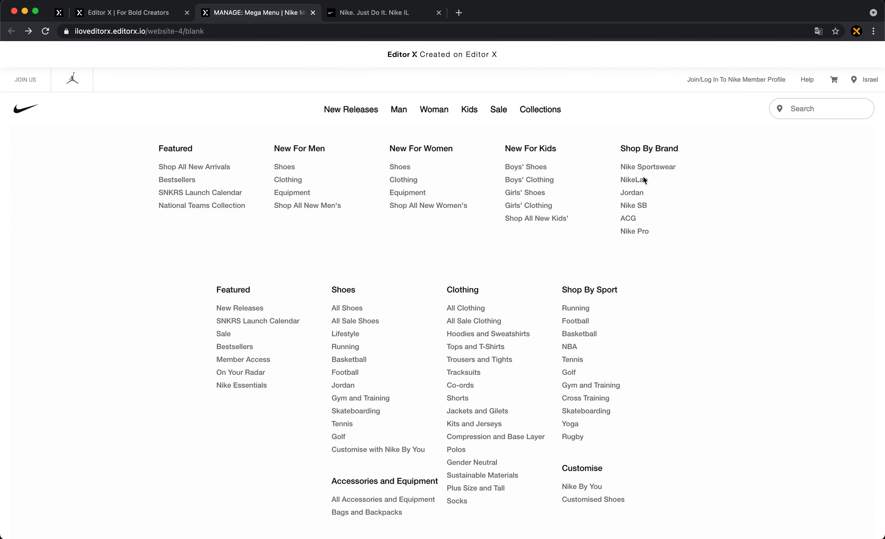
- Examine the stacked menu sections on the live page and compare its header with the original Nike site
{"action": "scroll", "coordinate": [418, 162], "scroll_direction": "down", "scroll_amount": 20}
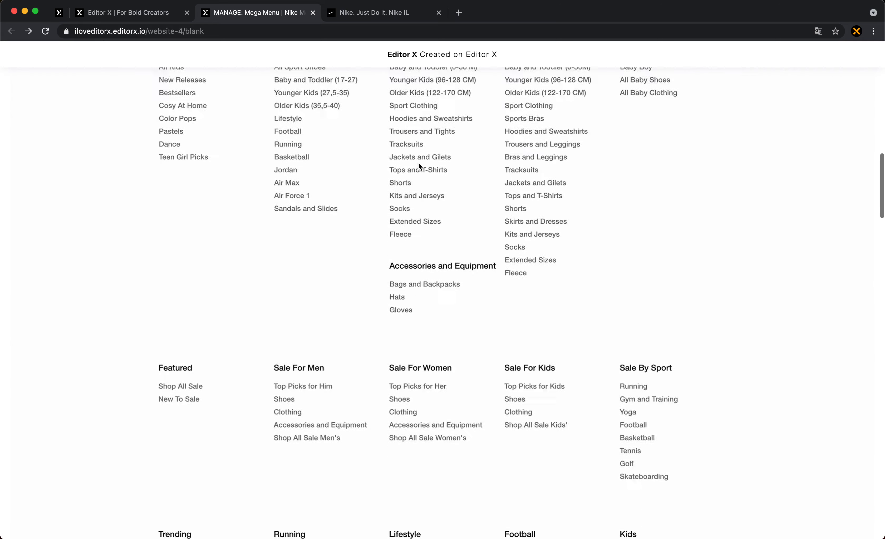
{"action": "scroll", "coordinate": [418, 162], "scroll_direction": "down", "scroll_amount": 8}
{"action": "scroll", "coordinate": [419, 162], "scroll_direction": "up", "scroll_amount": 20}
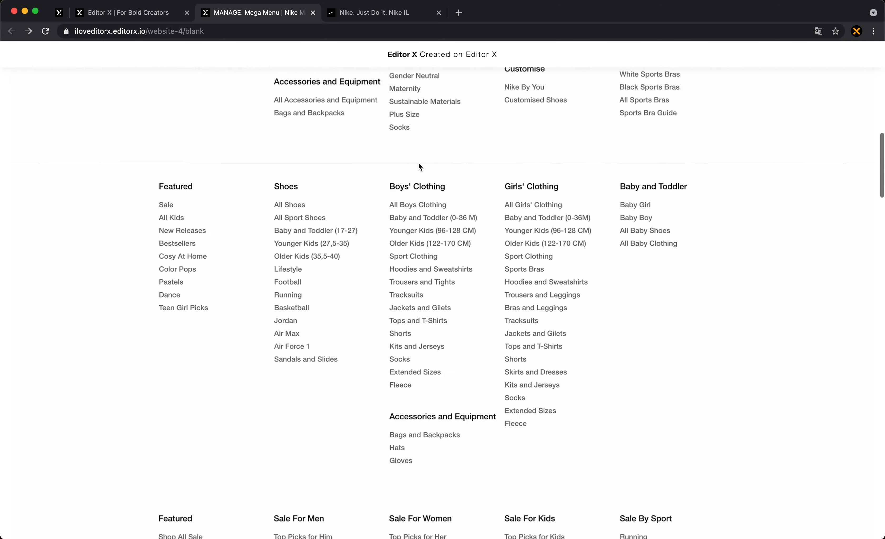
{"action": "scroll", "coordinate": [418, 162], "scroll_direction": "up", "scroll_amount": 10}
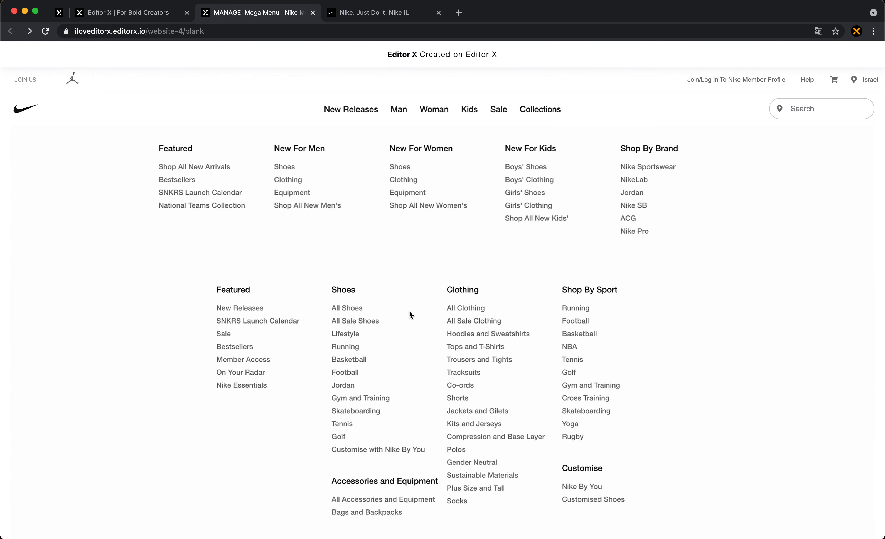
{"action": "scroll", "coordinate": [410, 311], "scroll_direction": "down", "scroll_amount": 2}
{"action": "scroll", "coordinate": [373, 338], "scroll_direction": "up", "scroll_amount": 2}
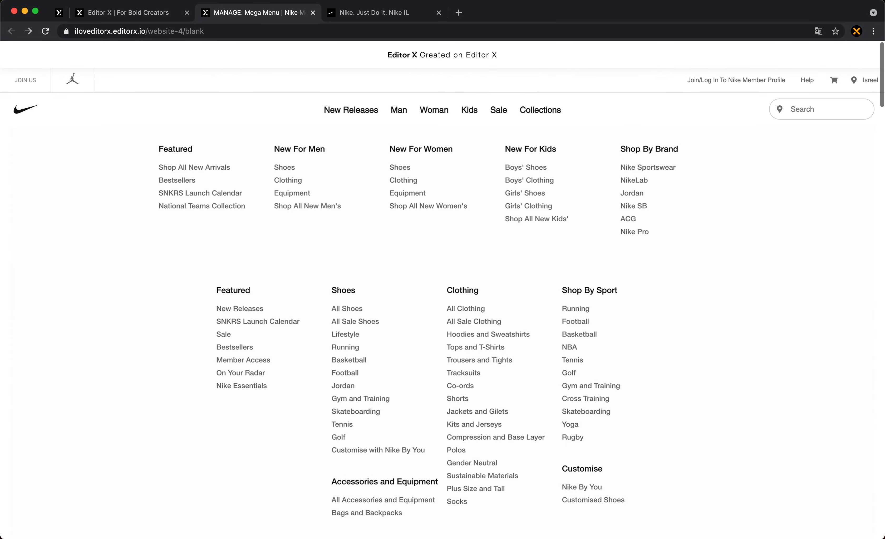
{"action": "left_click", "coordinate": [374, 14]}
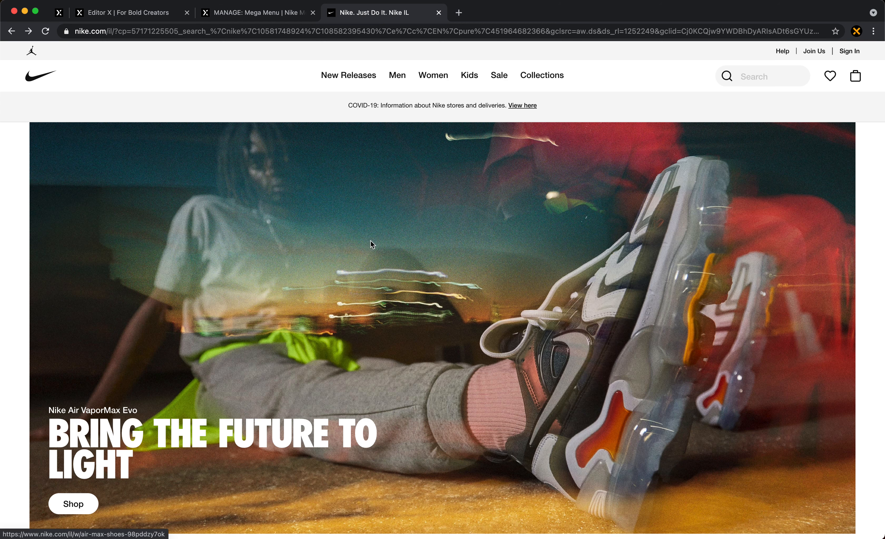
{"action": "left_click", "coordinate": [262, 17]}
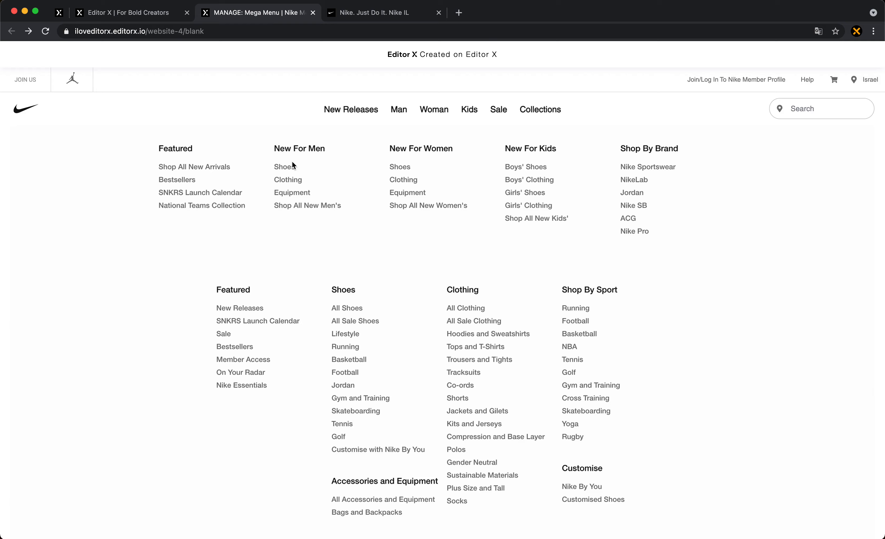
- Switch back to the Editor X tab and select the New Releases menu image in the header
{"action": "left_click", "coordinate": [126, 15]}
{"action": "left_click", "coordinate": [218, 210]}
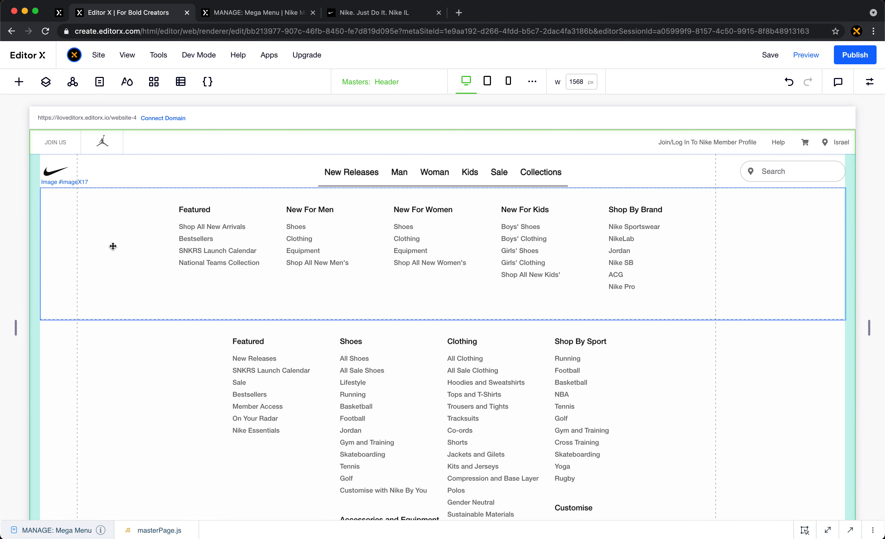
{"action": "left_click", "coordinate": [104, 241]}
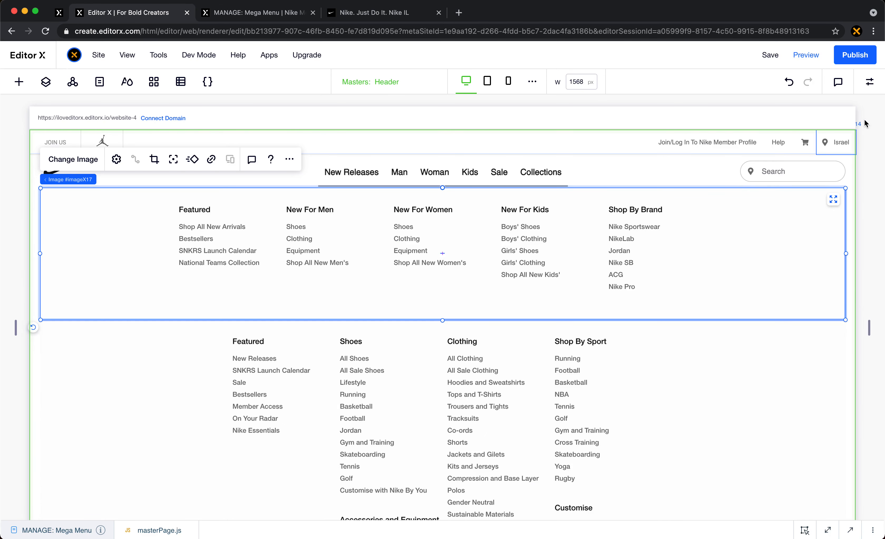
{"action": "left_click", "coordinate": [870, 81]}
{"action": "scroll", "coordinate": [785, 468], "scroll_direction": "down", "scroll_amount": 1}
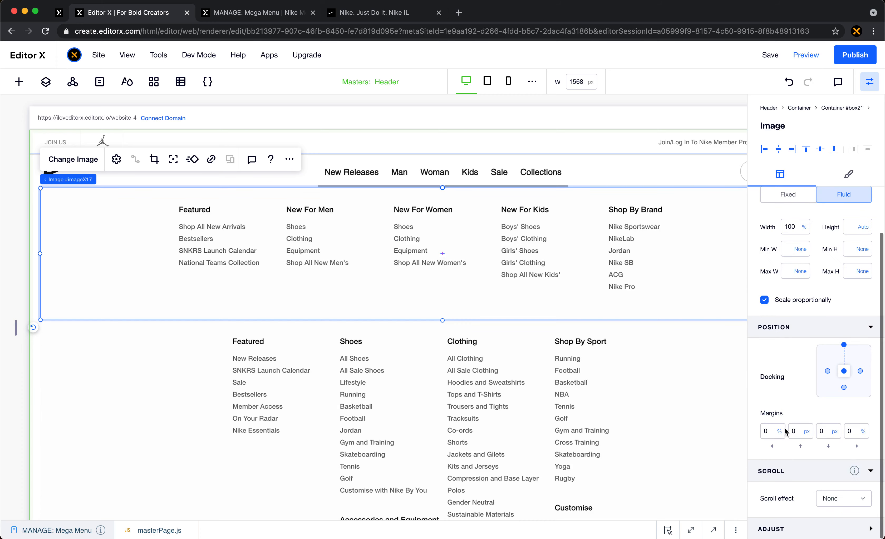
{"action": "left_click", "coordinate": [870, 82]}
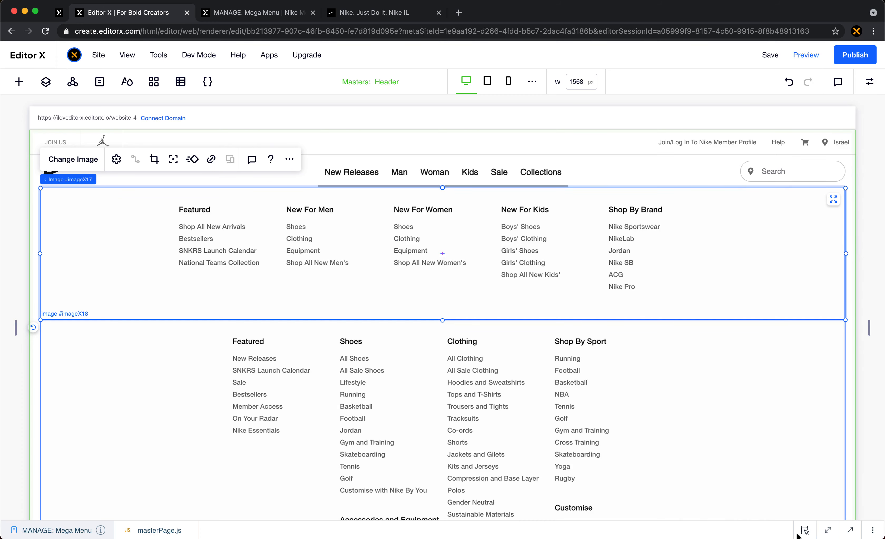
- Open the masterPage.js code below a taller canvas and set the New Releases container to collapsed by default
{"action": "left_click", "coordinate": [850, 530]}
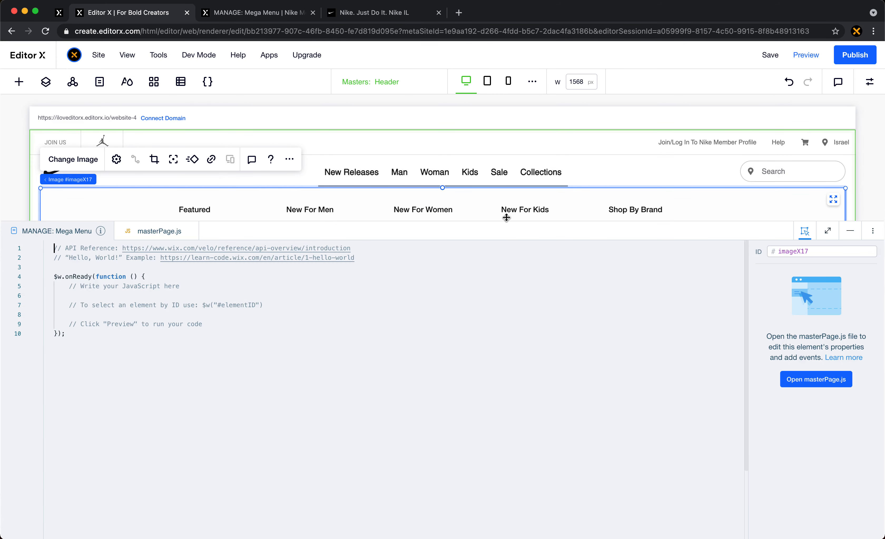
{"action": "left_click_drag", "start_coordinate": [508, 221], "coordinate": [507, 368]}
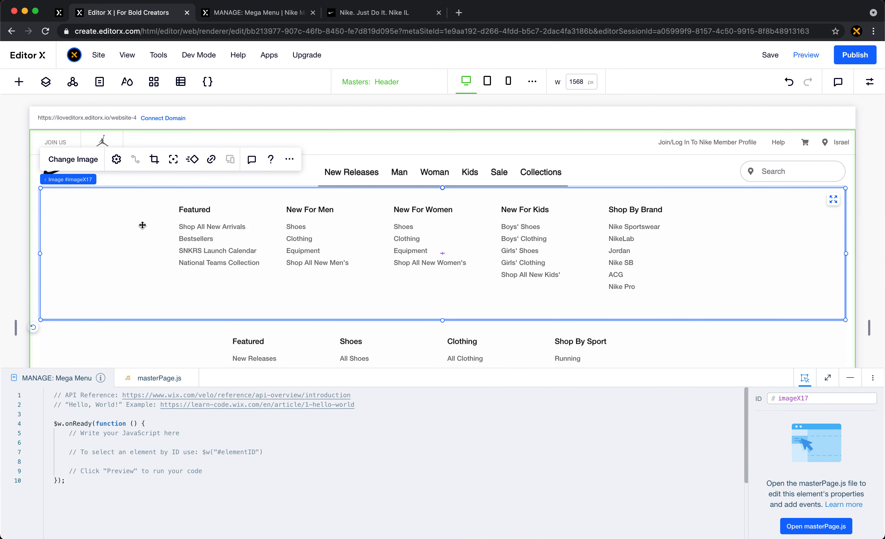
{"action": "left_click", "coordinate": [118, 180]}
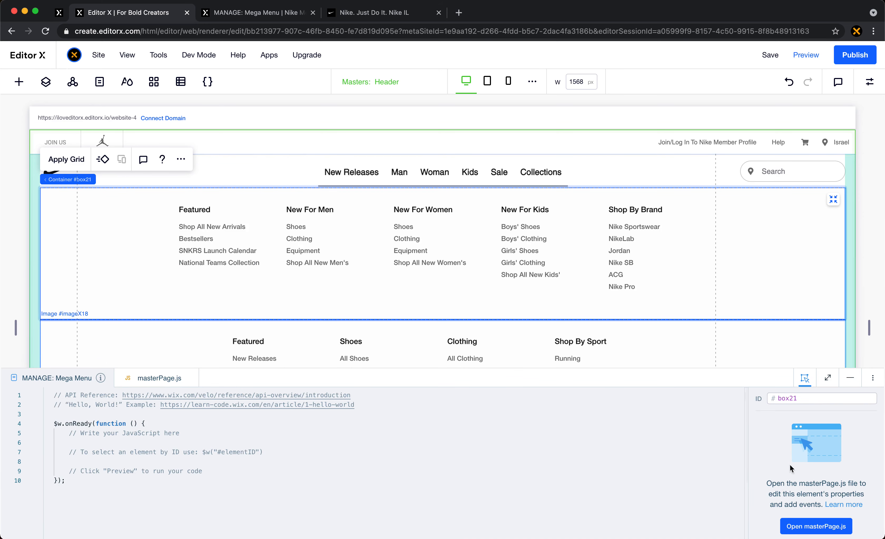
{"action": "left_click", "coordinate": [811, 523]}
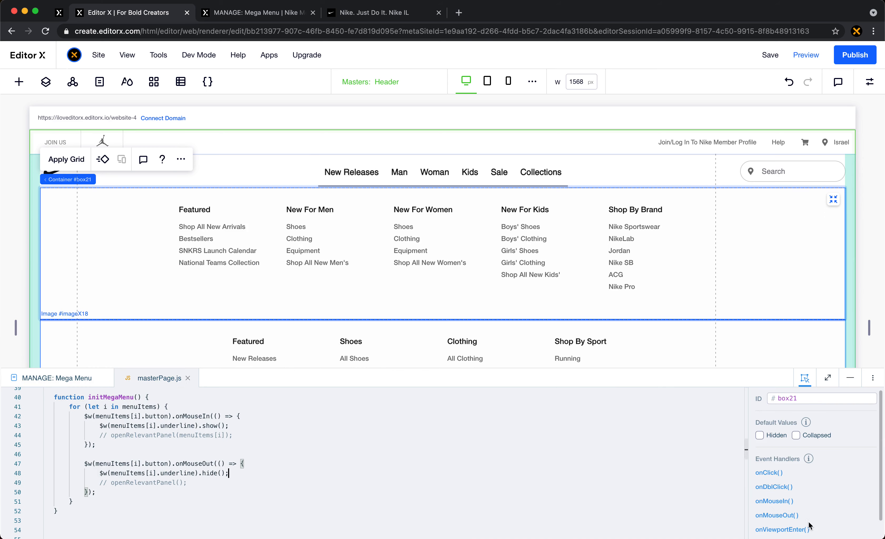
{"action": "scroll", "coordinate": [435, 472], "scroll_direction": "up", "scroll_amount": 1}
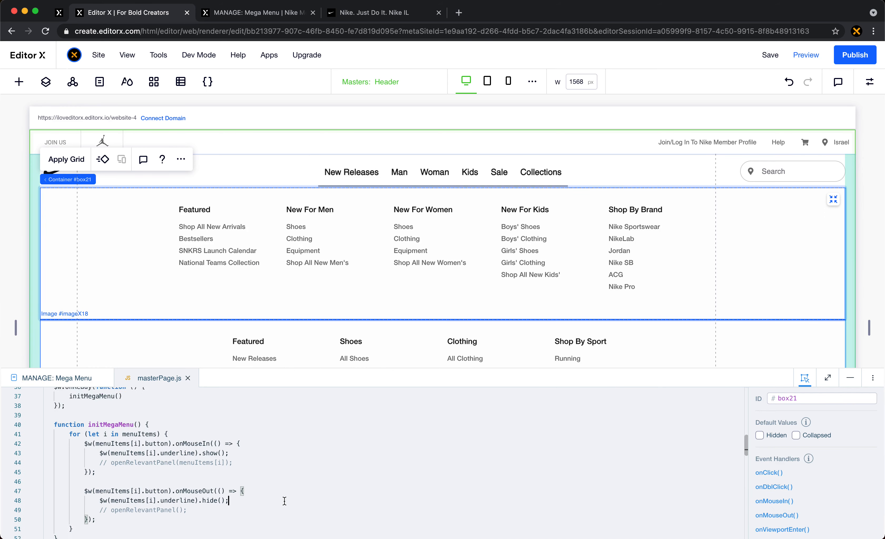
{"action": "left_click", "coordinate": [812, 437]}
- Select the parent container of the Man menu image in the header and set it to collapsed by default
{"action": "scroll", "coordinate": [460, 259], "scroll_direction": "down", "scroll_amount": 5}
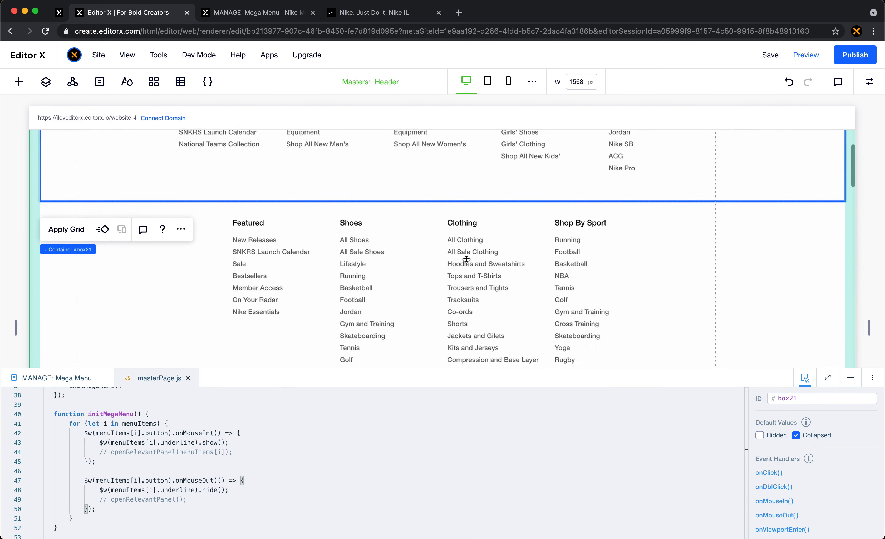
{"action": "left_click", "coordinate": [466, 259]}
{"action": "mouse_move", "coordinate": [70, 181]}
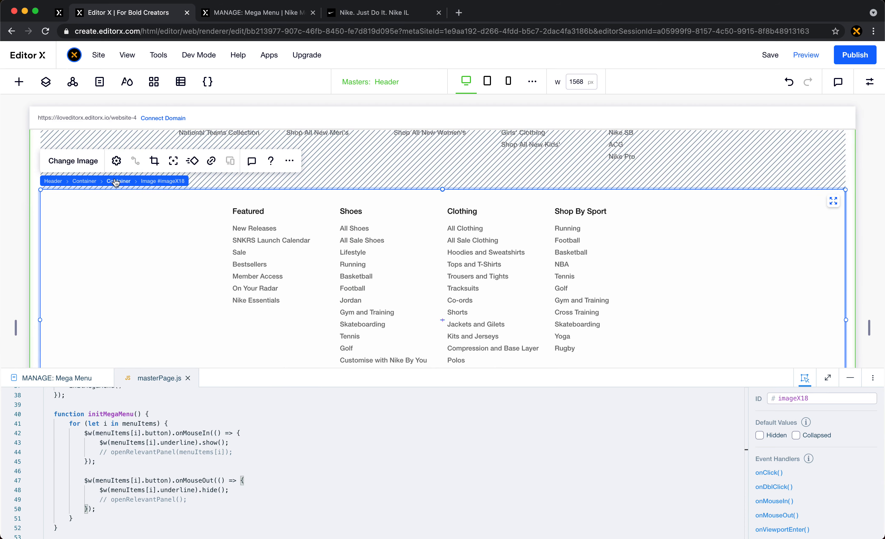
{"action": "left_click", "coordinate": [117, 182]}
{"action": "left_click", "coordinate": [796, 435]}
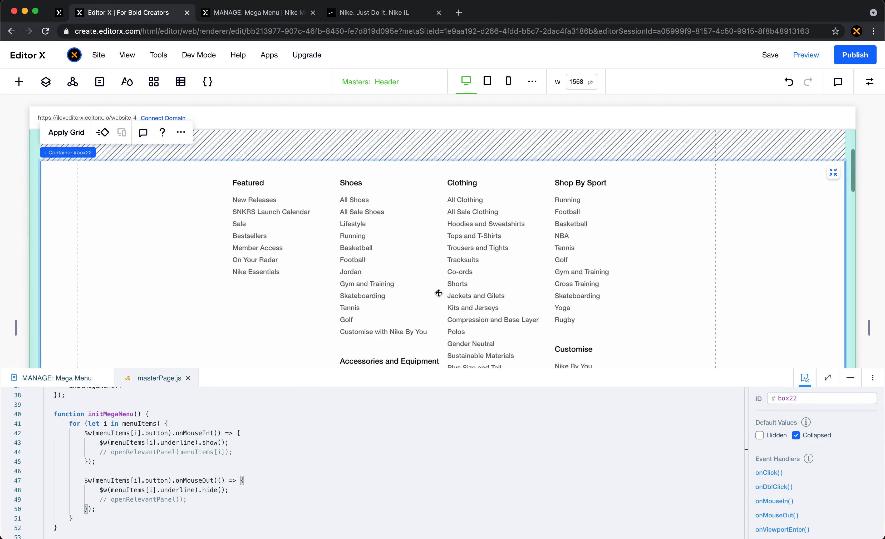
- Select the parent container of the Woman menu image in the header and set it to collapsed by default
{"action": "scroll", "coordinate": [439, 293], "scroll_direction": "down", "scroll_amount": 5}
{"action": "scroll", "coordinate": [438, 293], "scroll_direction": "down", "scroll_amount": 5}
{"action": "left_click", "coordinate": [439, 292]}
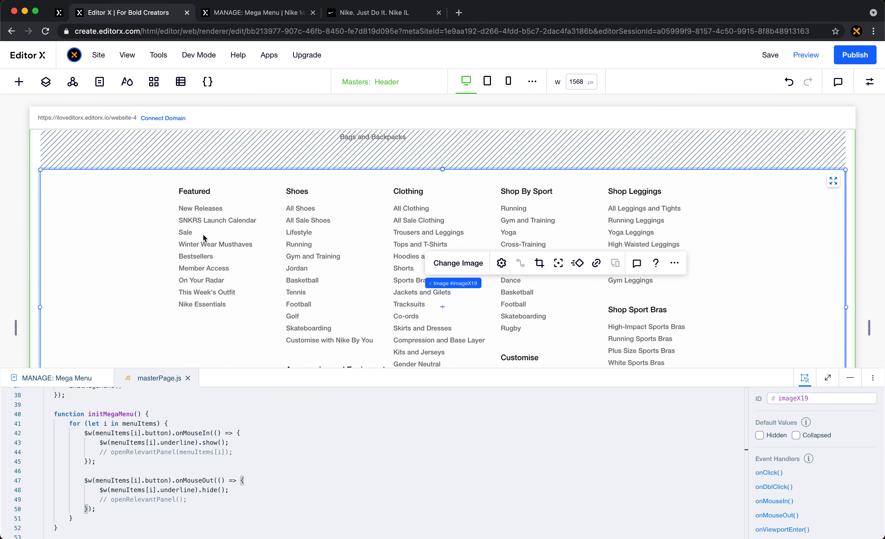
{"action": "left_click", "coordinate": [507, 284]}
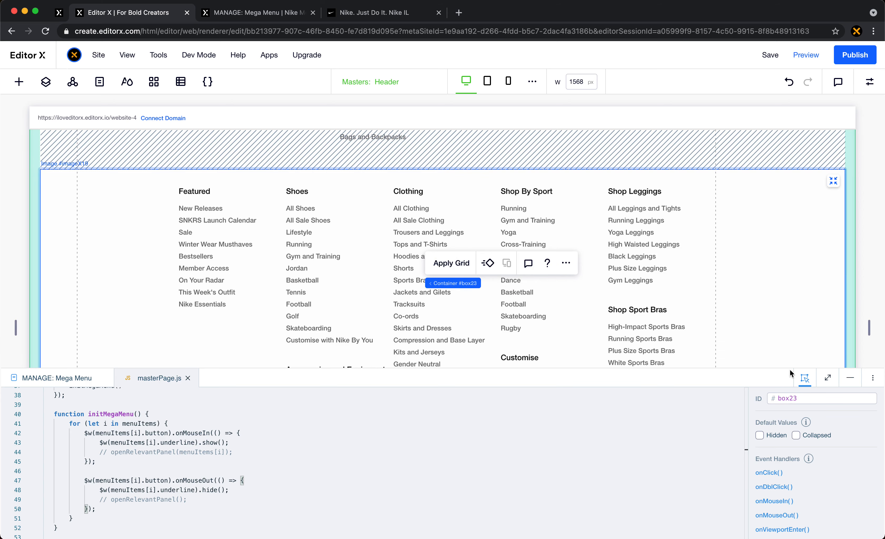
{"action": "left_click", "coordinate": [816, 439]}
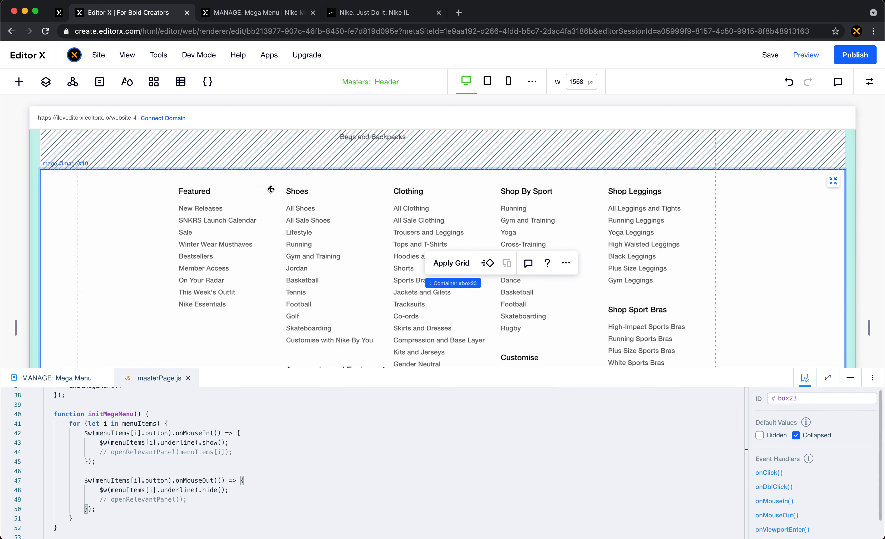
- Select the Kids menu container from the Menu Wrapper's layers and set it to collapsed by default
{"action": "left_click", "coordinate": [46, 82]}
{"action": "left_click", "coordinate": [99, 318]}
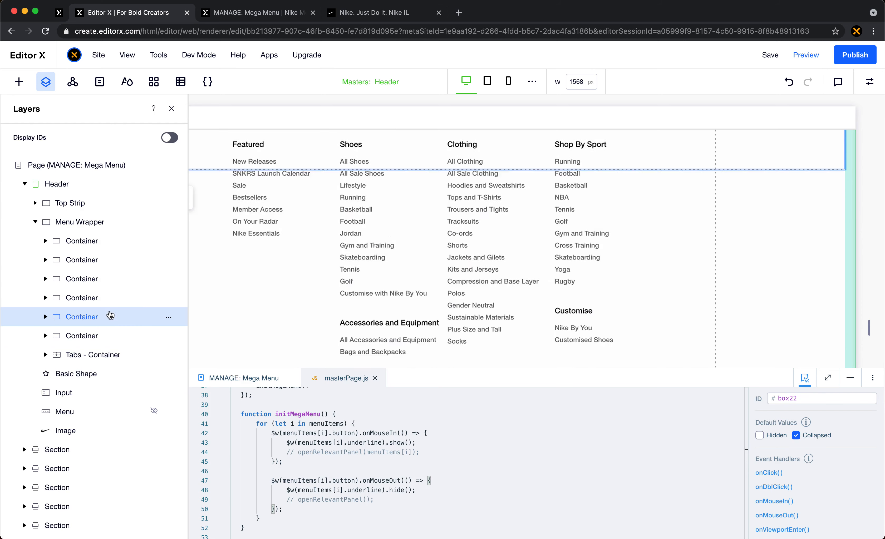
{"action": "left_click", "coordinate": [113, 286]}
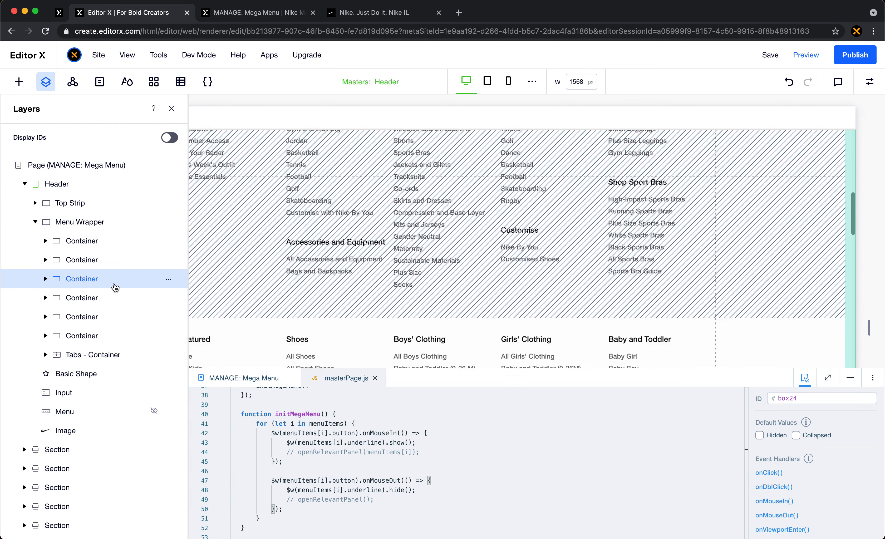
{"action": "left_click", "coordinate": [796, 435]}
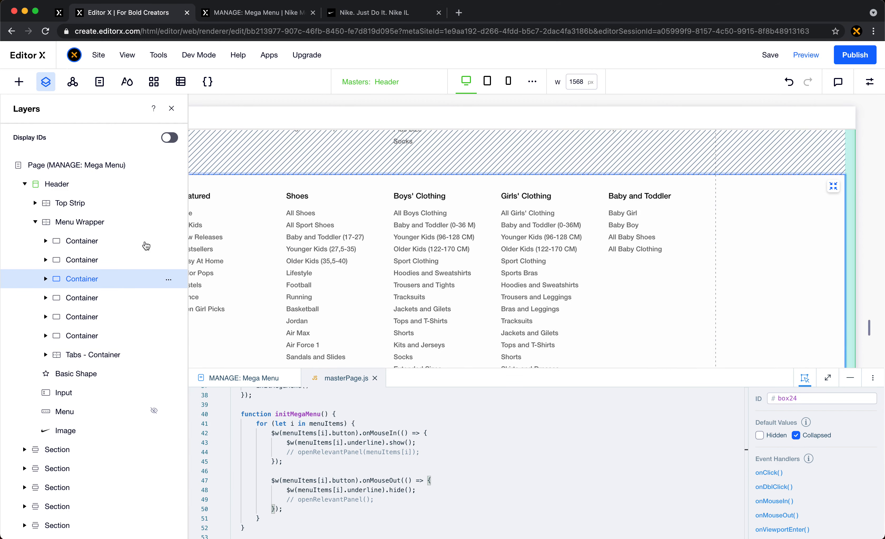
- Set the Sale and Collections menu containers in the Menu Wrapper to collapsed by default and publish the site
{"action": "left_click", "coordinate": [123, 260]}
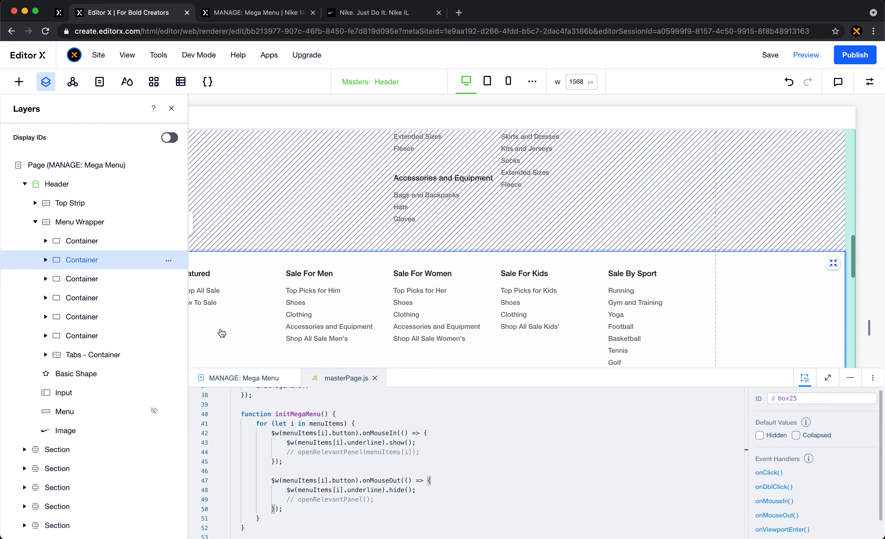
{"action": "left_click", "coordinate": [120, 247]}
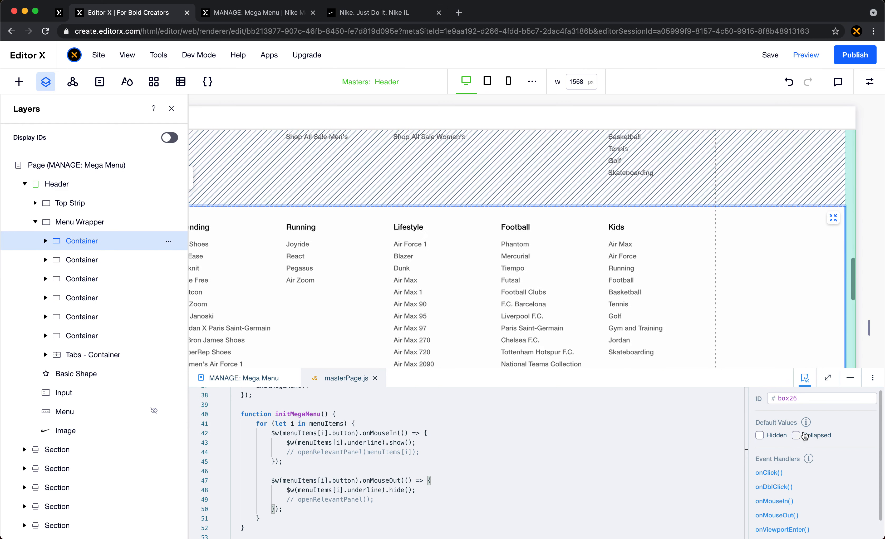
{"action": "left_click", "coordinate": [809, 435]}
{"action": "left_click", "coordinate": [809, 434]}
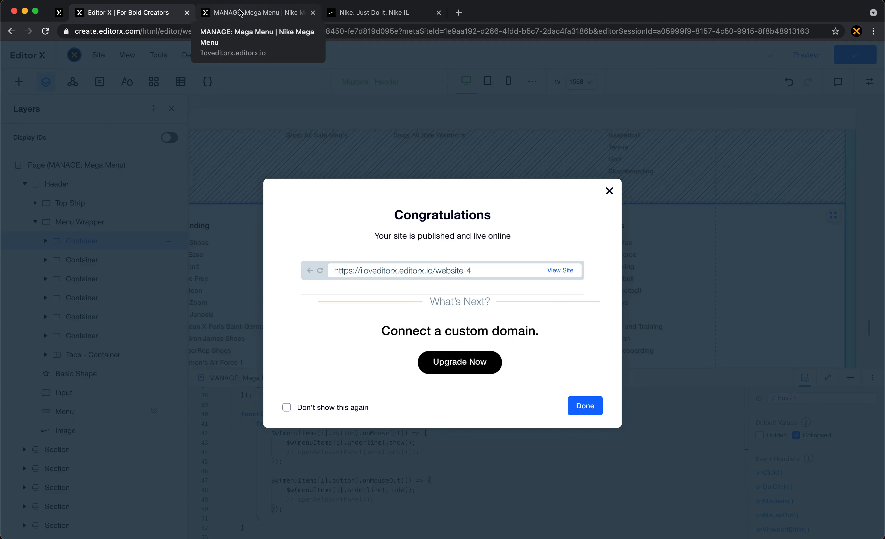
- Reload the live Mega Menu page to check the header with its menus collapsed, and return to the Editor X tab with the publish dialog dismissed
{"action": "left_click", "coordinate": [239, 12]}
{"action": "left_click", "coordinate": [45, 32]}
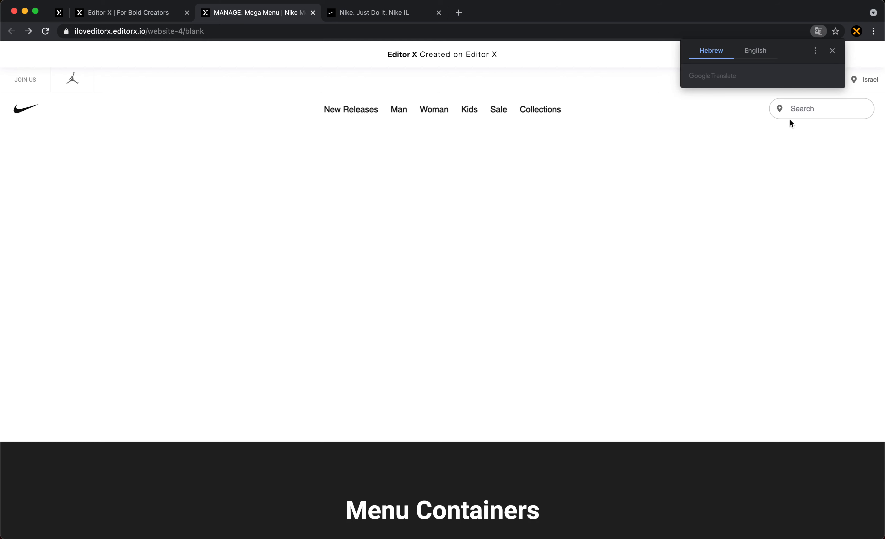
{"action": "left_click", "coordinate": [702, 260]}
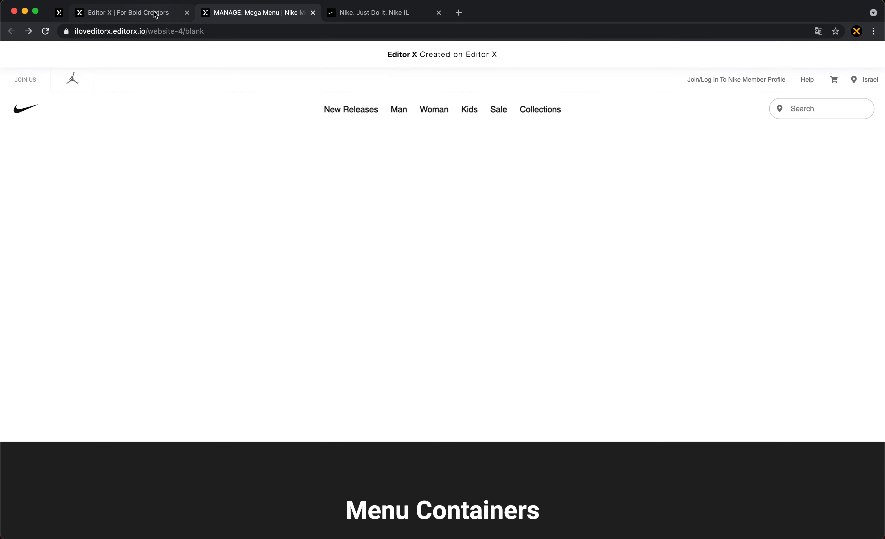
{"action": "left_click", "coordinate": [155, 15]}
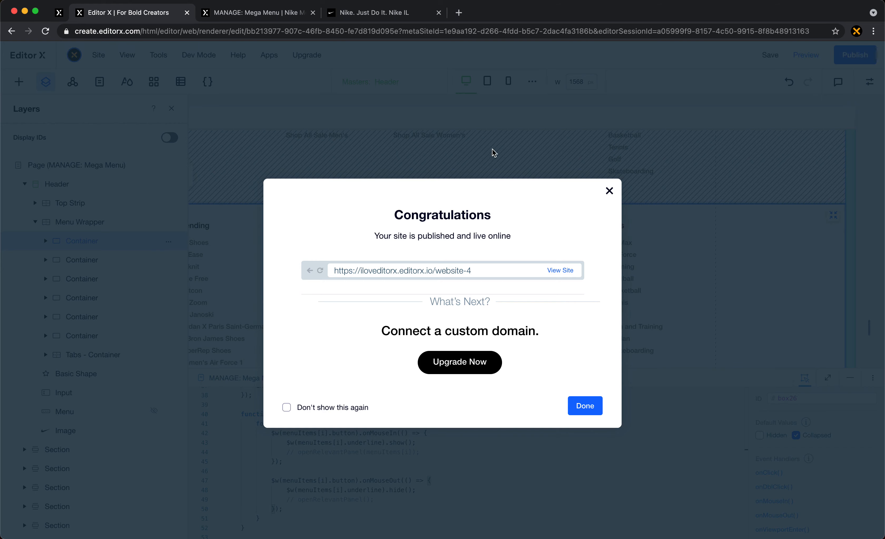
{"action": "left_click", "coordinate": [172, 311]}
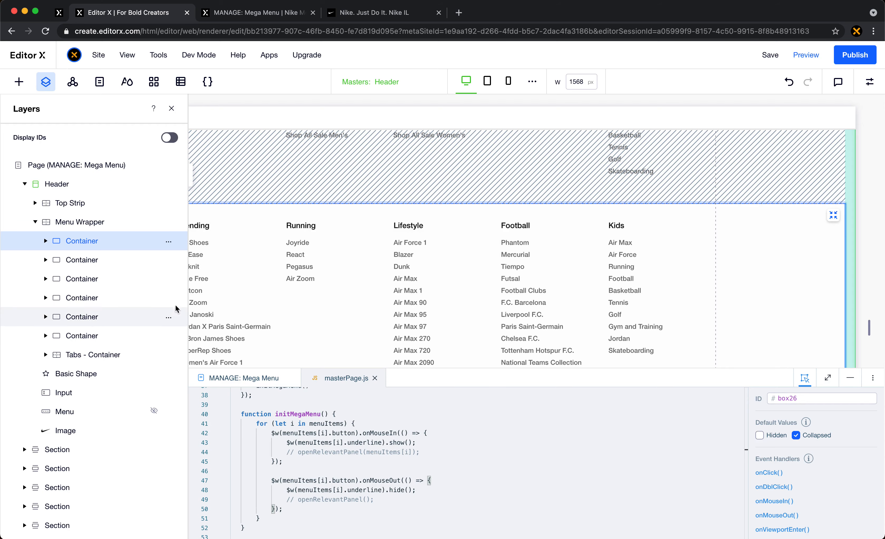
{"action": "left_click", "coordinate": [247, 15]}
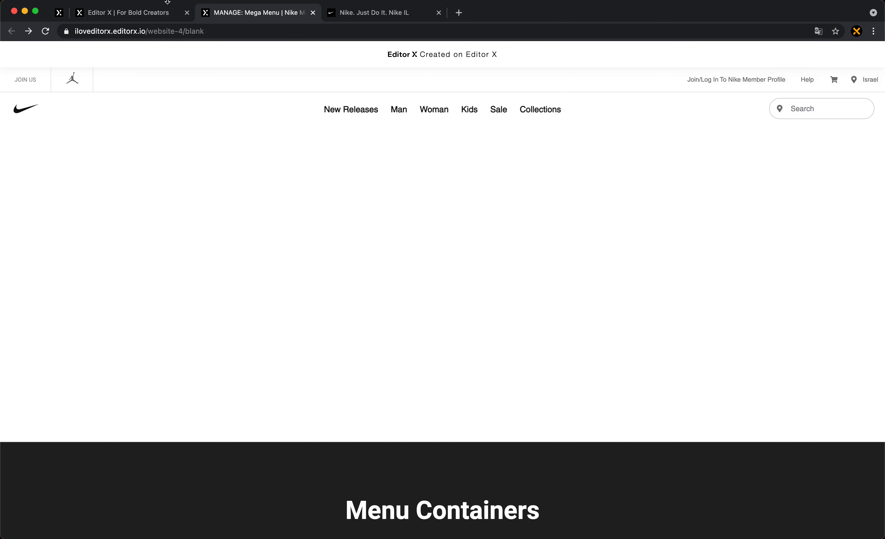
{"action": "left_click", "coordinate": [157, 5]}
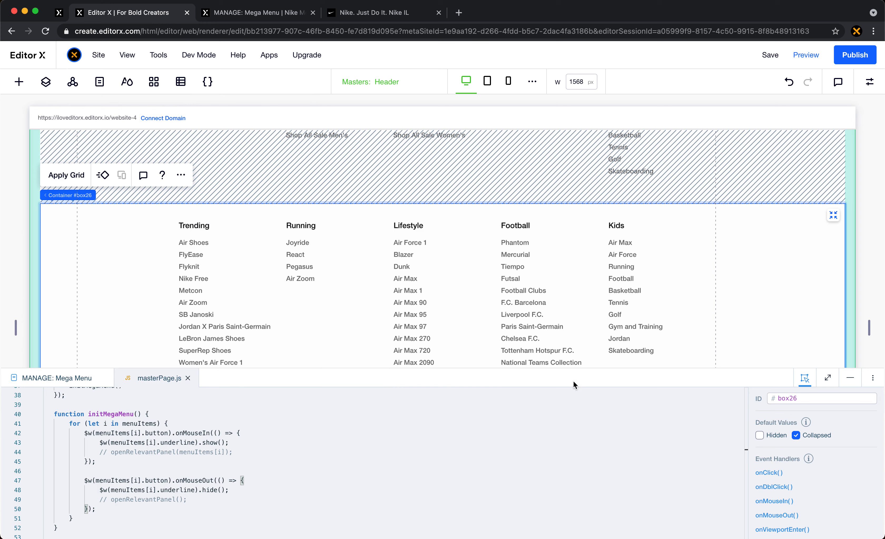
- Move the commented-out openRelevantPanel2 function directly below initMegaMenu in masterPage.js and enlarge the code area to show both functions
{"action": "left_click", "coordinate": [237, 449]}
{"action": "scroll", "coordinate": [238, 450], "scroll_direction": "down", "scroll_amount": 3}
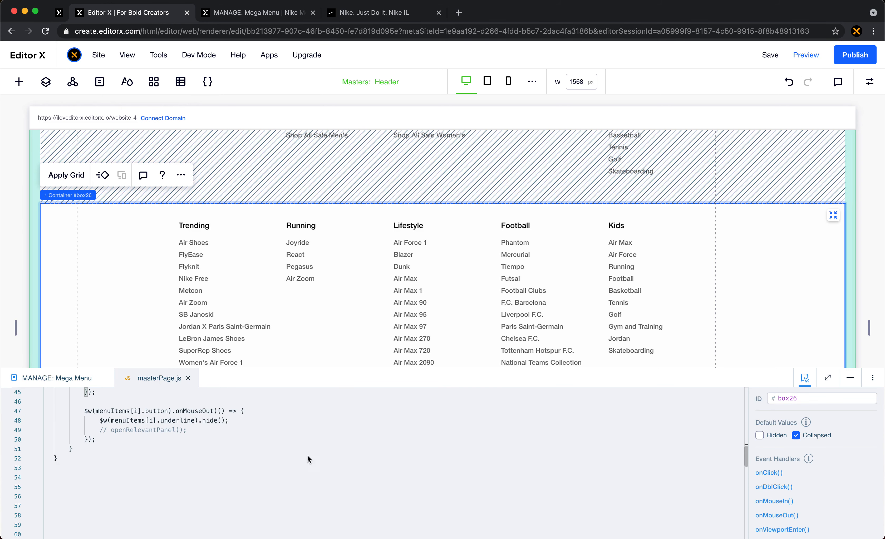
{"action": "scroll", "coordinate": [316, 463], "scroll_direction": "down", "scroll_amount": 10}
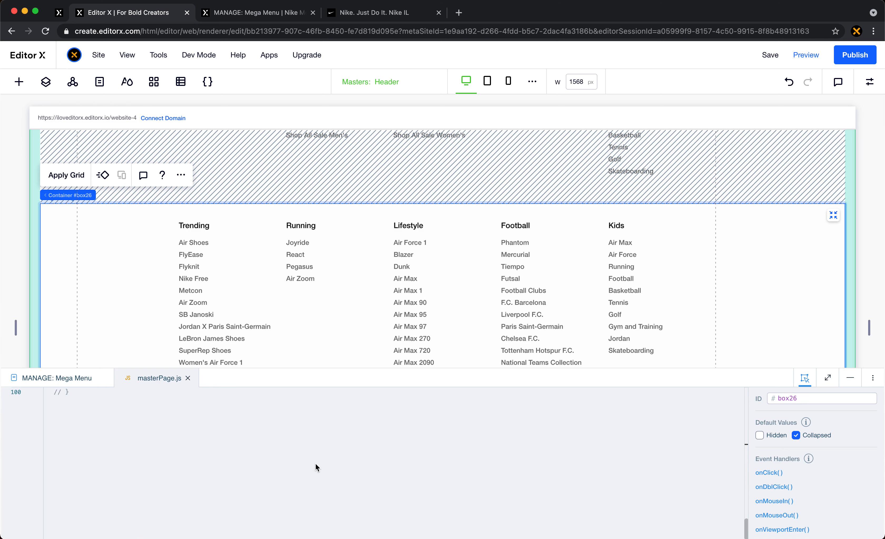
{"action": "scroll", "coordinate": [316, 465], "scroll_direction": "up", "scroll_amount": 5}
{"action": "left_click", "coordinate": [102, 511]}
{"action": "scroll", "coordinate": [103, 511], "scroll_direction": "up", "scroll_amount": 4}
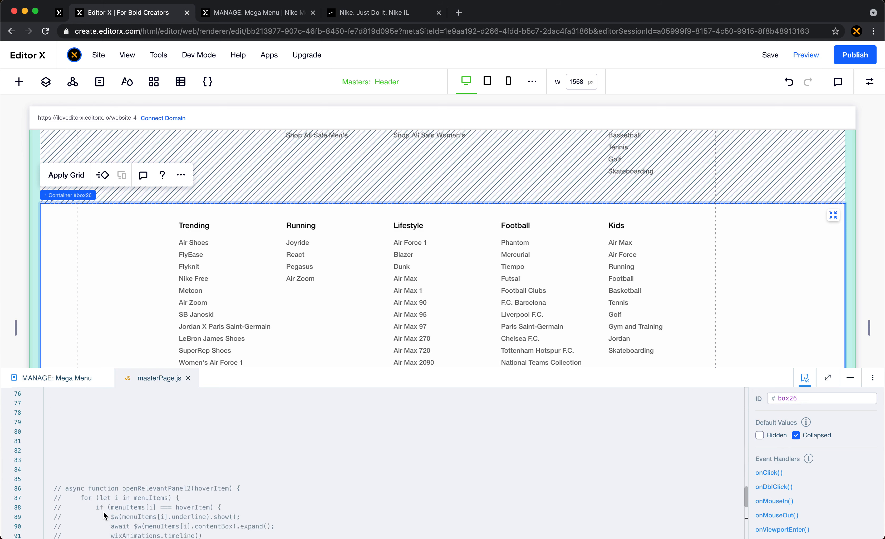
{"action": "left_click", "coordinate": [72, 488], "text": "shift"}
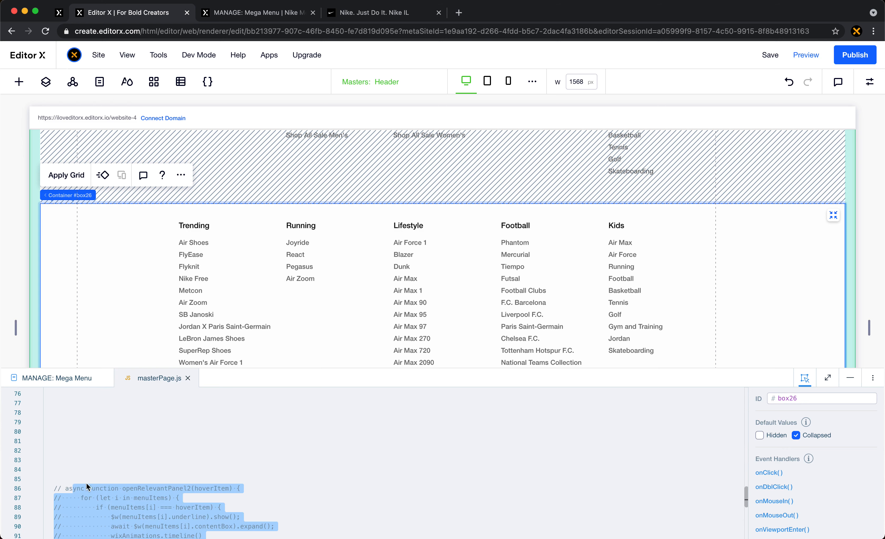
{"action": "left_click", "coordinate": [65, 488], "text": "shift"}
{"action": "left_click", "coordinate": [54, 487], "text": "shift"}
{"action": "key", "text": "super+x"}
{"action": "scroll", "coordinate": [299, 427], "scroll_direction": "up", "scroll_amount": 9}
{"action": "left_click", "coordinate": [299, 426]}
{"action": "key", "text": "super+v"}
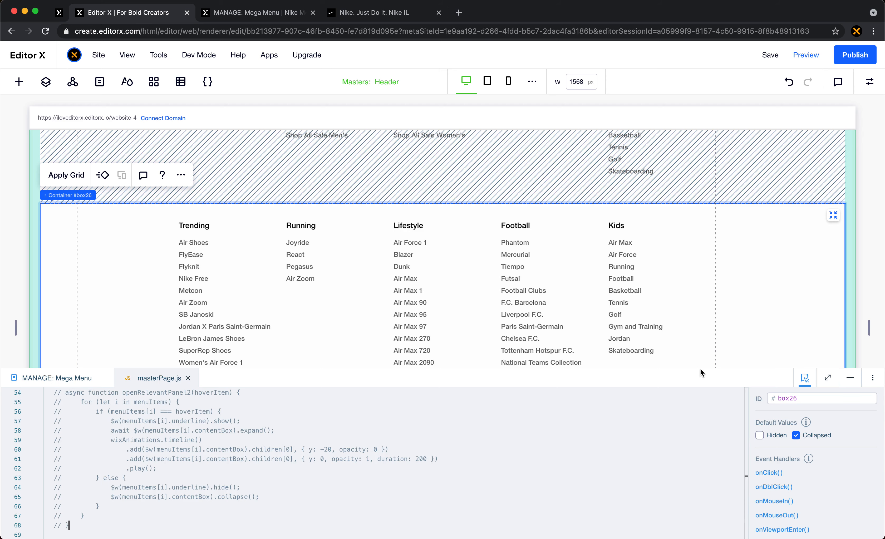
{"action": "left_click_drag", "start_coordinate": [700, 368], "coordinate": [699, 136]}
{"action": "scroll", "coordinate": [398, 286], "scroll_direction": "up", "scroll_amount": 6}
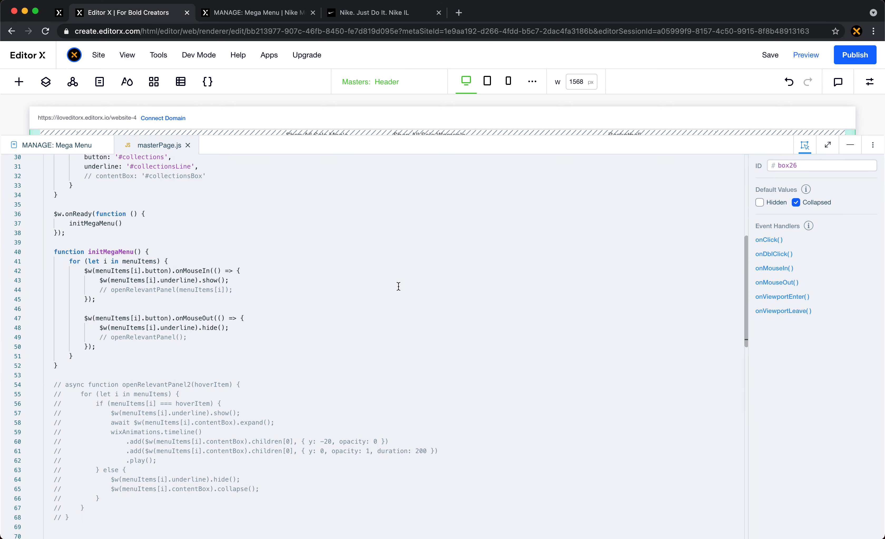
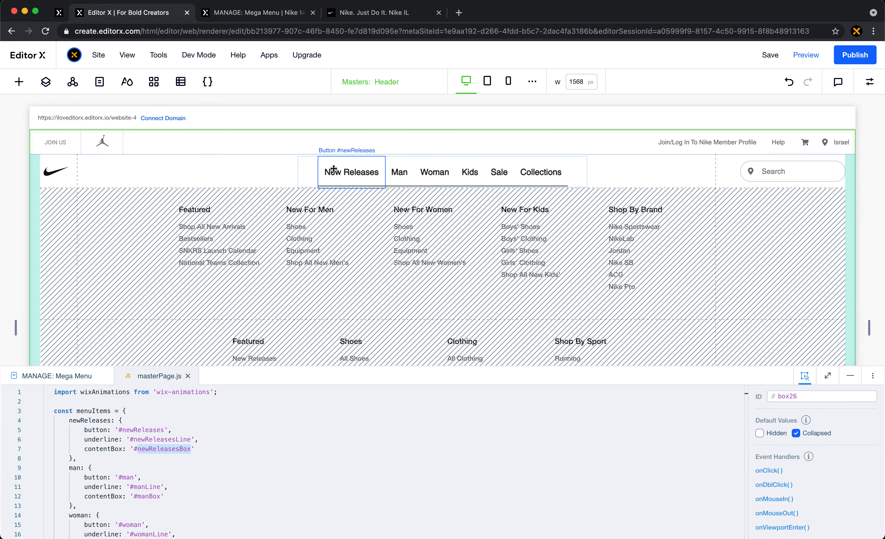
- Try to set the ID of the header's New Releases menu container to newReleasesBox
{"action": "left_click", "coordinate": [103, 228]}
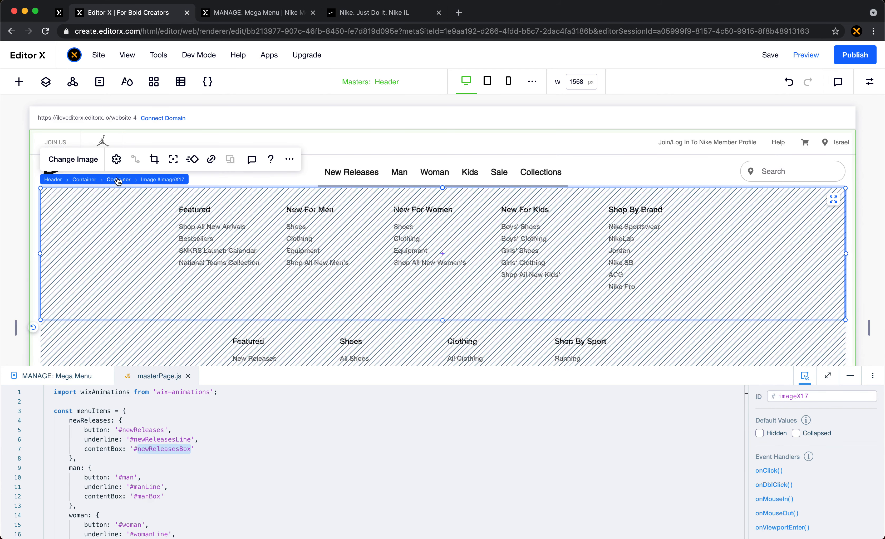
{"action": "left_click", "coordinate": [117, 179]}
{"action": "double_click", "coordinate": [797, 396]}
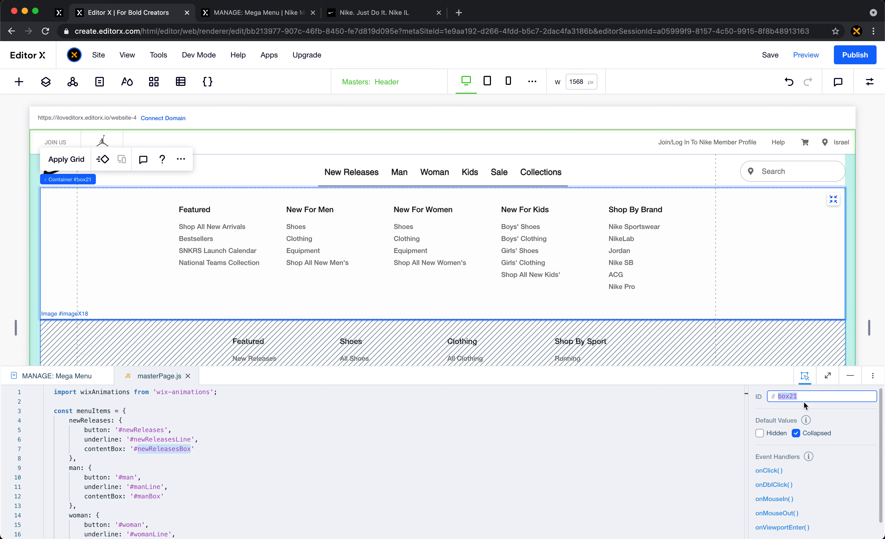
{"action": "type", "text": "newReleasesBox"}
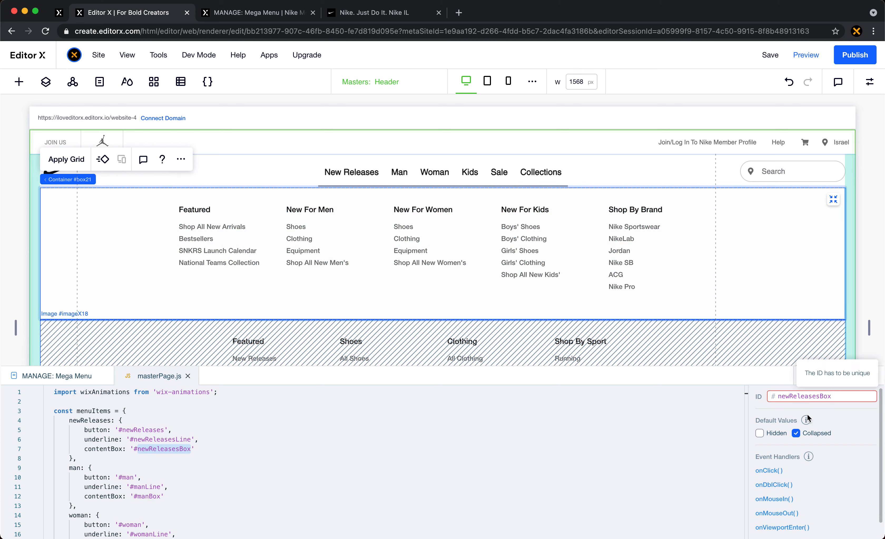
{"action": "key", "text": "Return"}
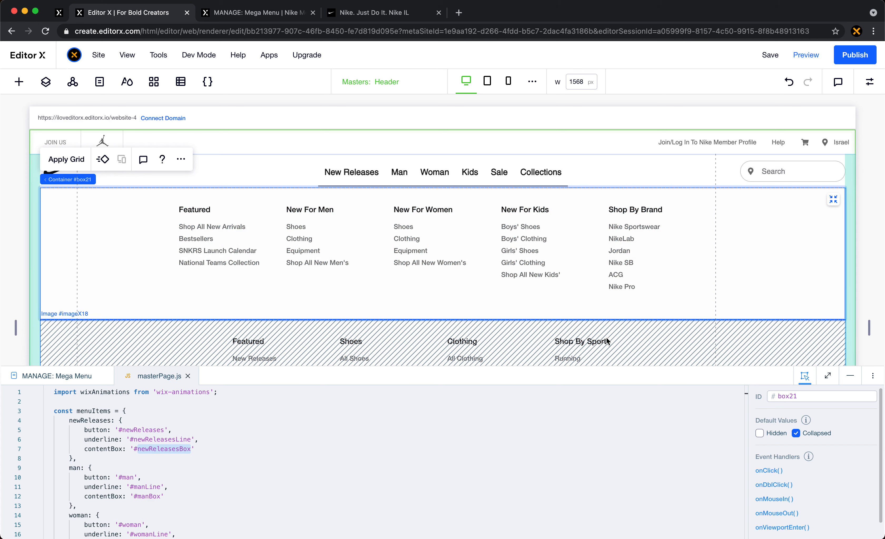
- Change the ID of the original New releases container in the page's Menu Containers area to newReleasesBox1
{"action": "scroll", "coordinate": [411, 209], "scroll_direction": "down", "scroll_amount": 20}
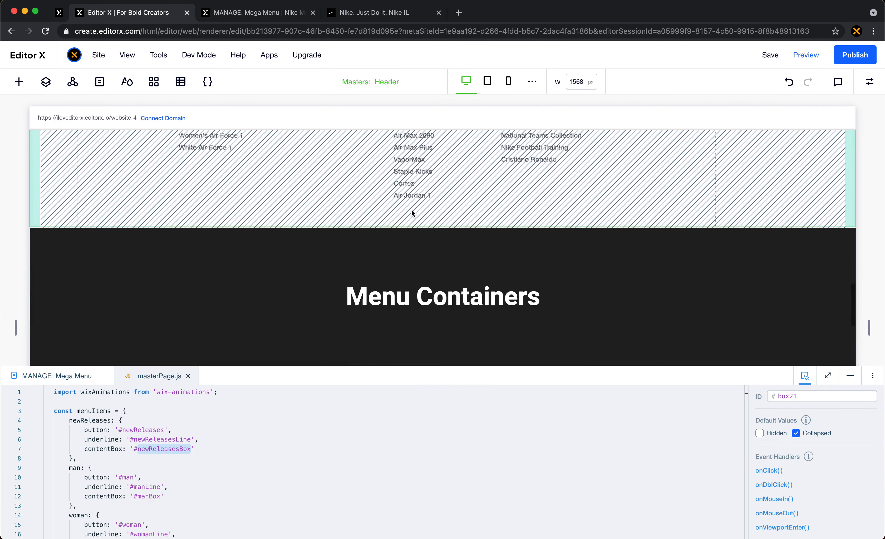
{"action": "scroll", "coordinate": [411, 209], "scroll_direction": "up", "scroll_amount": 10}
{"action": "scroll", "coordinate": [298, 185], "scroll_direction": "down", "scroll_amount": 1}
{"action": "scroll", "coordinate": [158, 166], "scroll_direction": "up", "scroll_amount": 2}
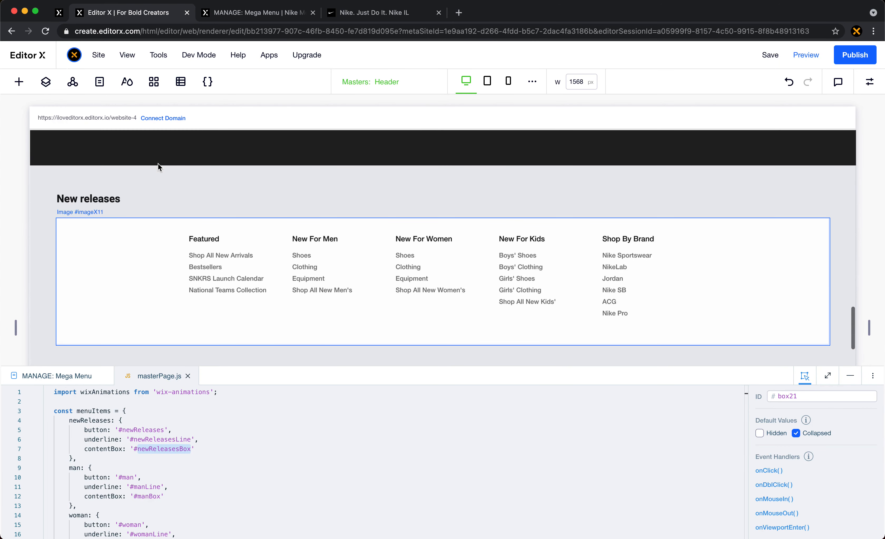
{"action": "left_click", "coordinate": [120, 221]}
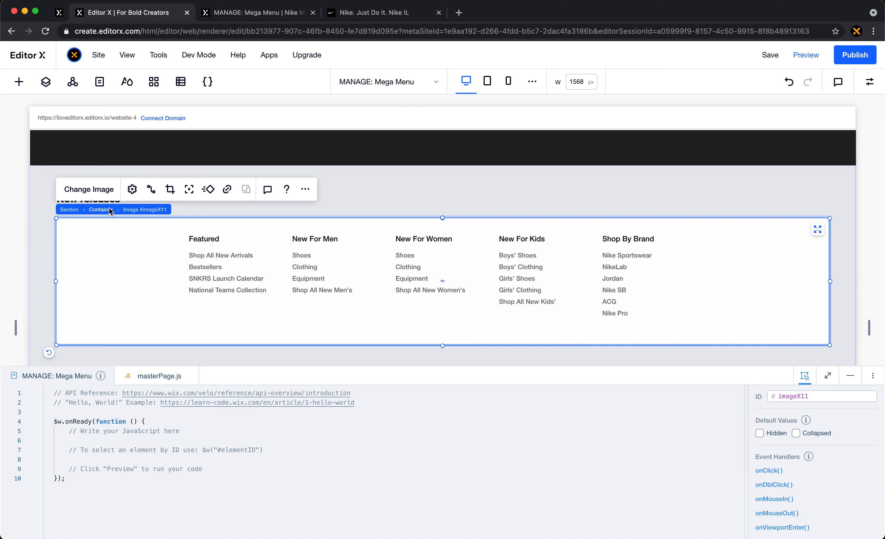
{"action": "left_click", "coordinate": [109, 210]}
{"action": "left_click", "coordinate": [853, 396]}
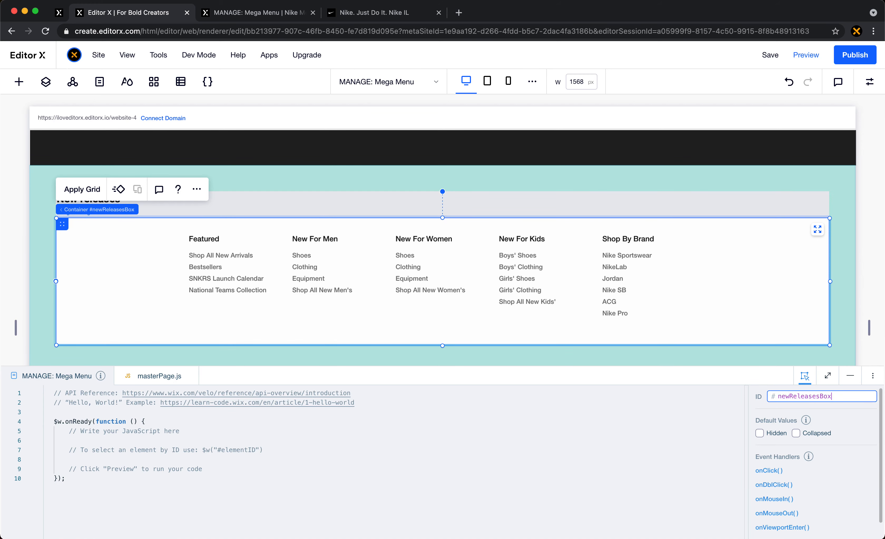
{"action": "type", "text": "1"}
{"action": "key", "text": "Return"}
- Change the ID of the original Man container on the page to manBox1
{"action": "scroll", "coordinate": [558, 317], "scroll_direction": "down", "scroll_amount": 5}
{"action": "left_click", "coordinate": [294, 296]}
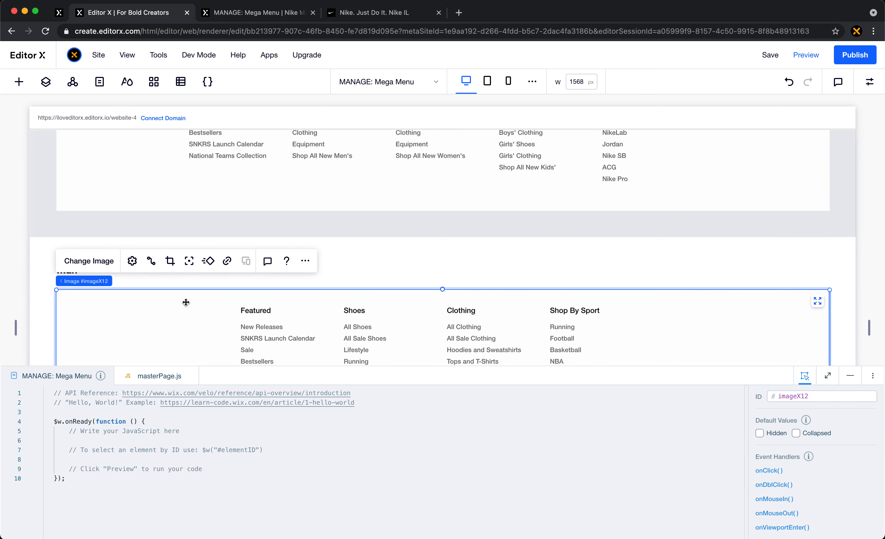
{"action": "left_click", "coordinate": [101, 281]}
{"action": "left_click", "coordinate": [835, 397]}
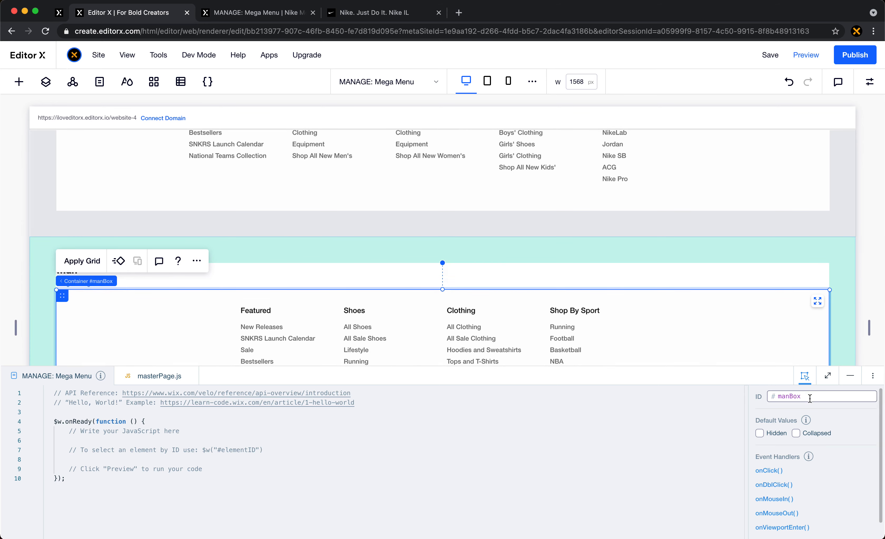
{"action": "type", "text": "1"}
{"action": "key", "text": "Return"}
- Change the ID of the original Woman container on the page to womanBox1
{"action": "scroll", "coordinate": [533, 277], "scroll_direction": "down", "scroll_amount": 10}
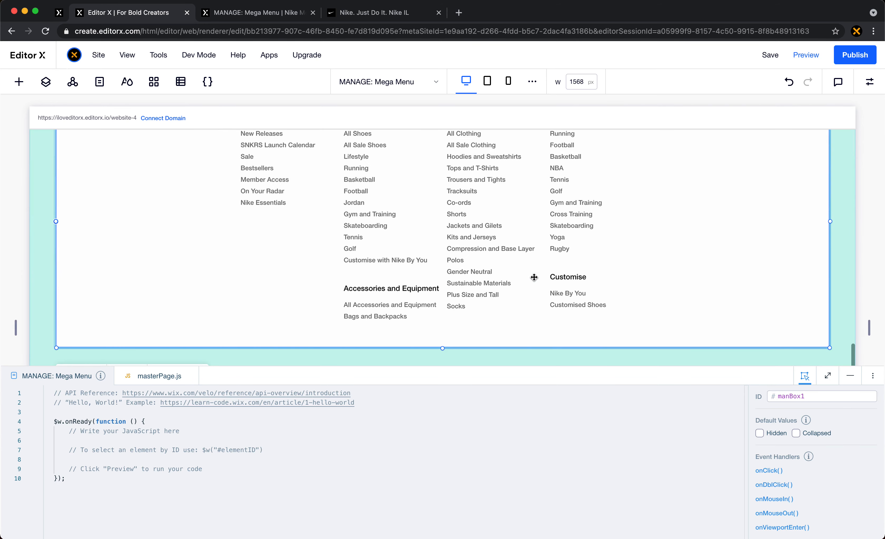
{"action": "left_click", "coordinate": [241, 285]}
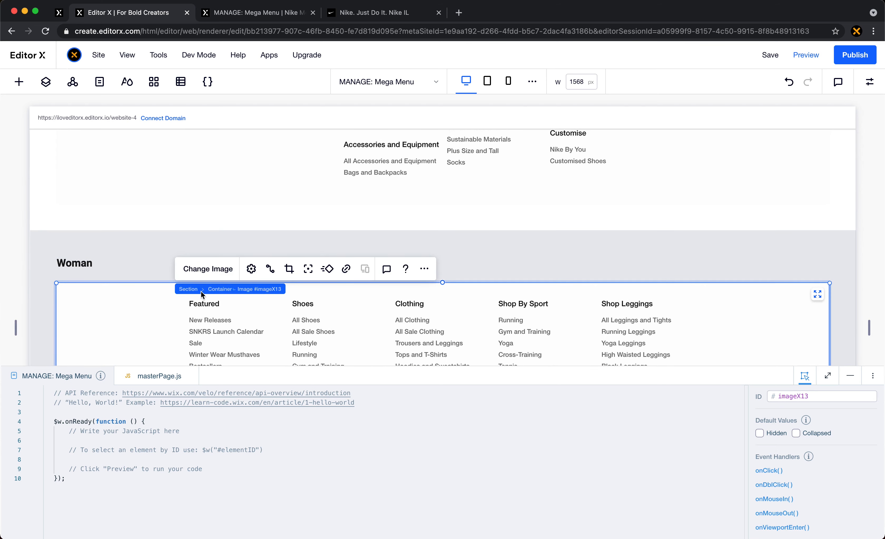
{"action": "left_click", "coordinate": [229, 290]}
{"action": "left_click", "coordinate": [835, 396]}
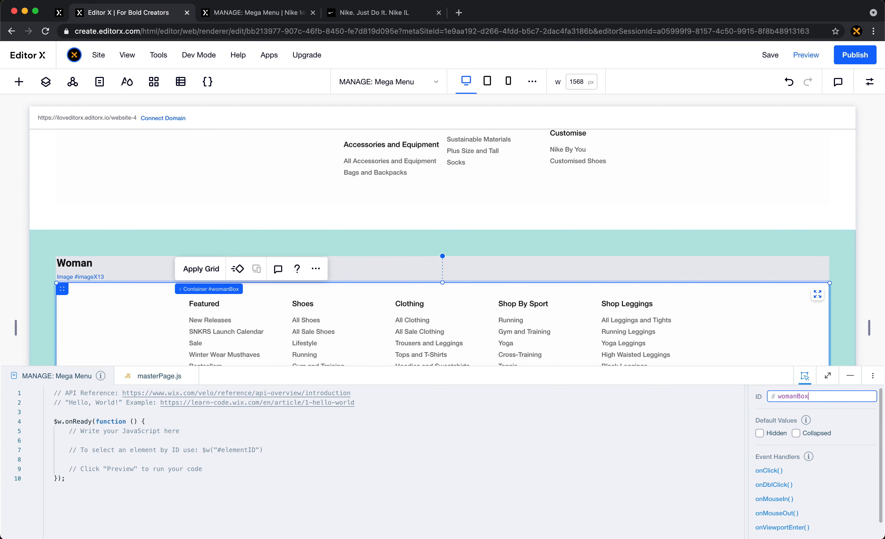
{"action": "type", "text": "1"}
{"action": "key", "text": "Return"}
- Change the ID of the original Kids container on the page to kidsBox1
{"action": "scroll", "coordinate": [388, 276], "scroll_direction": "down", "scroll_amount": 10}
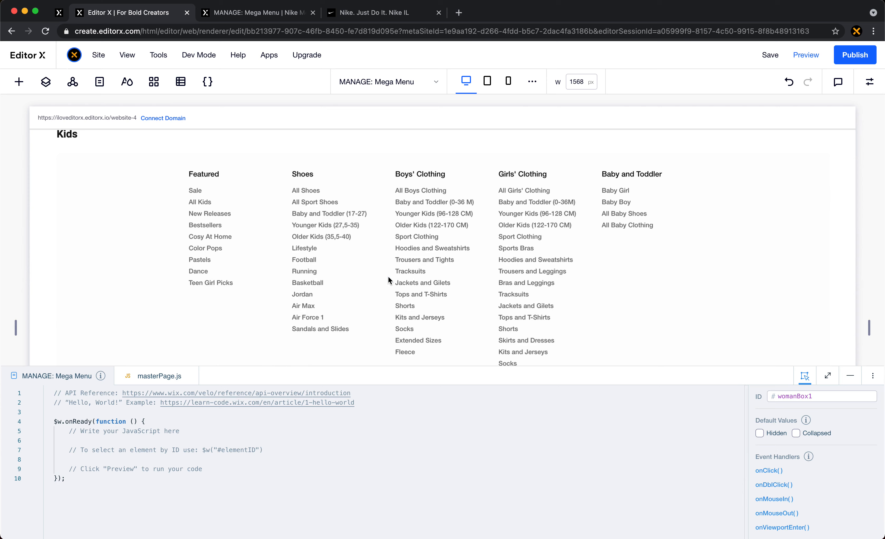
{"action": "left_click", "coordinate": [158, 236]}
{"action": "left_click", "coordinate": [196, 229]}
{"action": "left_click", "coordinate": [835, 396]}
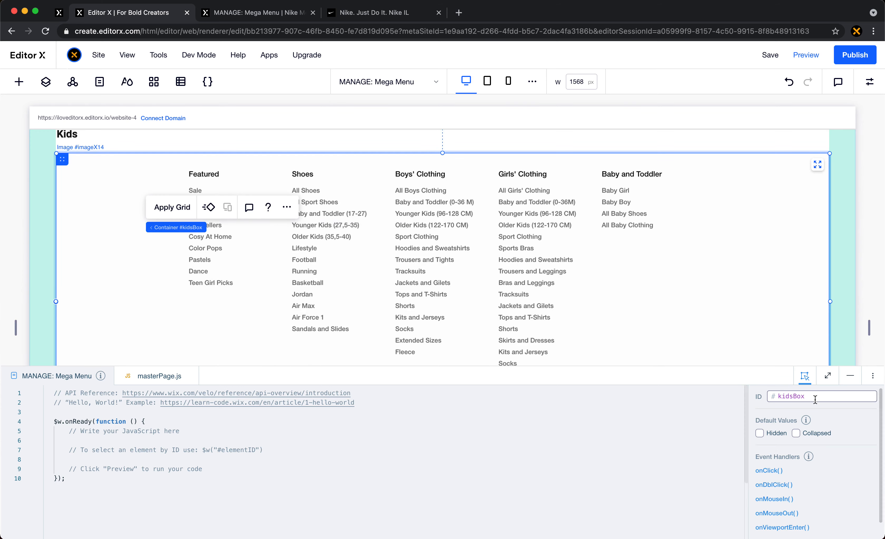
{"action": "type", "text": "1"}
{"action": "key", "text": "Return"}
- Append 1 to the ID of the original Sale container on the page, leaving its image's crop mode without changes
{"action": "scroll", "coordinate": [332, 322], "scroll_direction": "down", "scroll_amount": 10}
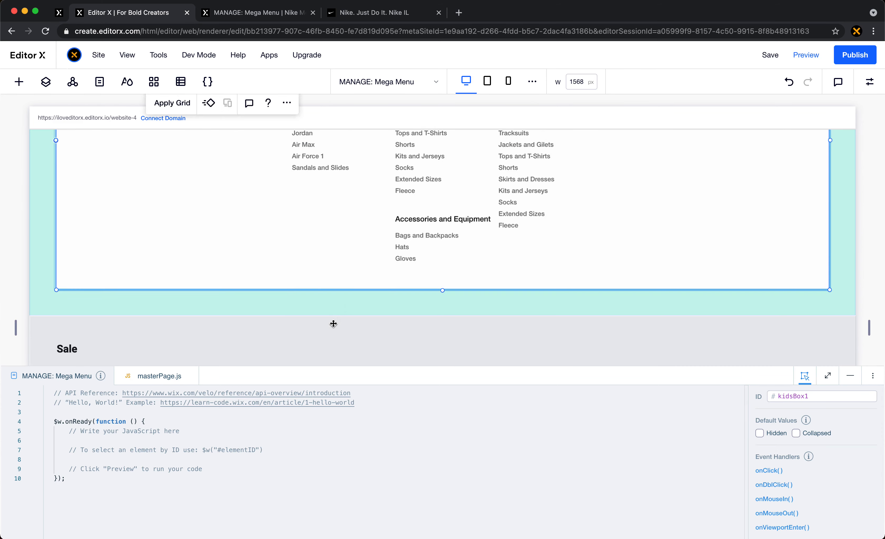
{"action": "double_click", "coordinate": [190, 289]}
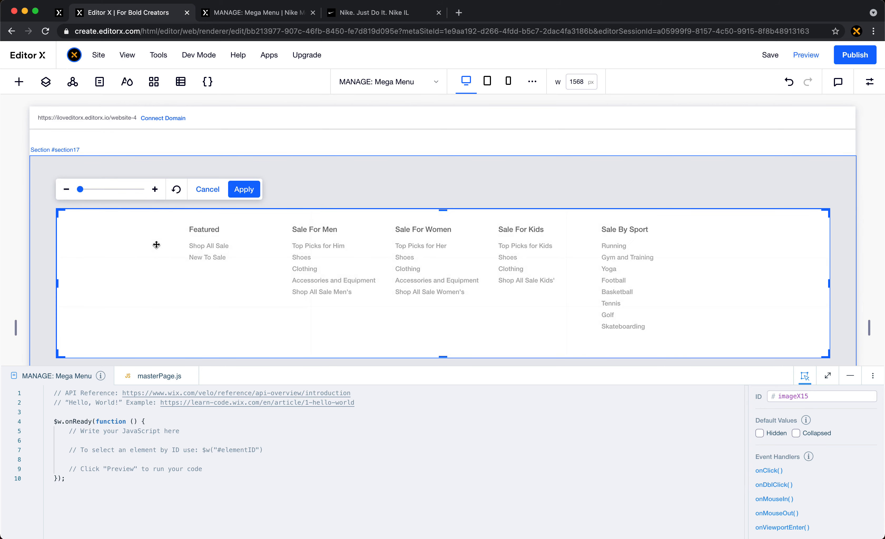
{"action": "key", "text": "Escape"}
{"action": "left_click", "coordinate": [146, 247]}
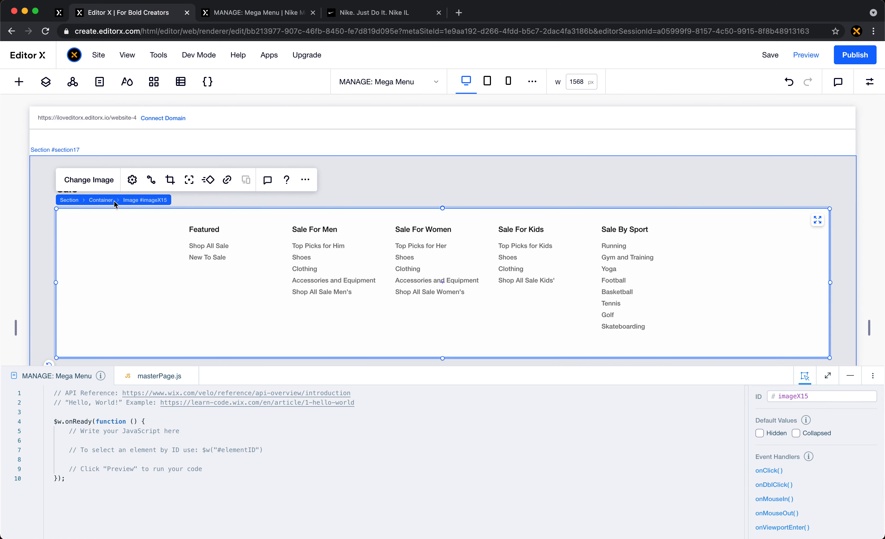
{"action": "left_click", "coordinate": [98, 200]}
{"action": "left_click", "coordinate": [818, 394]}
{"action": "left_click", "coordinate": [817, 393]}
{"action": "type", "text": "1"}
{"action": "key", "text": "Return"}
- Change the ID of the original Collections container on the page to collectionsBox1
{"action": "scroll", "coordinate": [472, 295], "scroll_direction": "down", "scroll_amount": 5}
{"action": "left_click", "coordinate": [295, 289]}
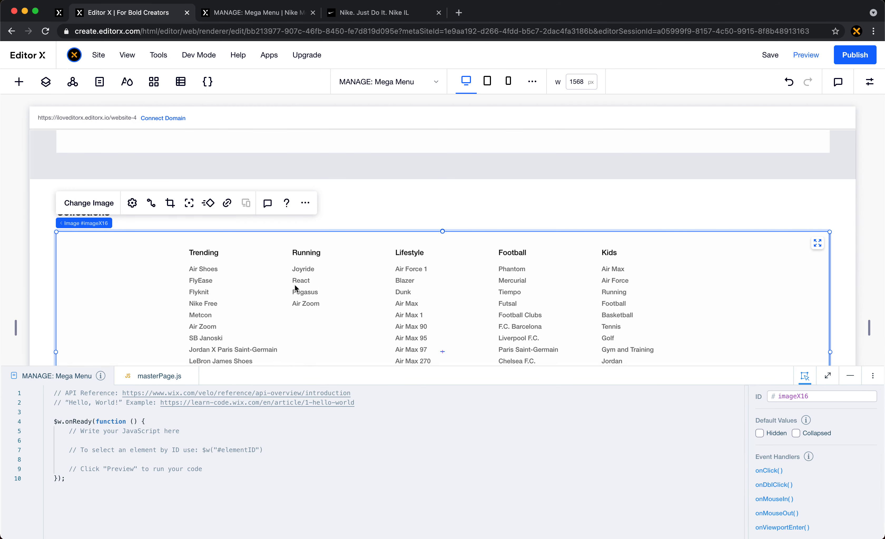
{"action": "left_click", "coordinate": [99, 223]}
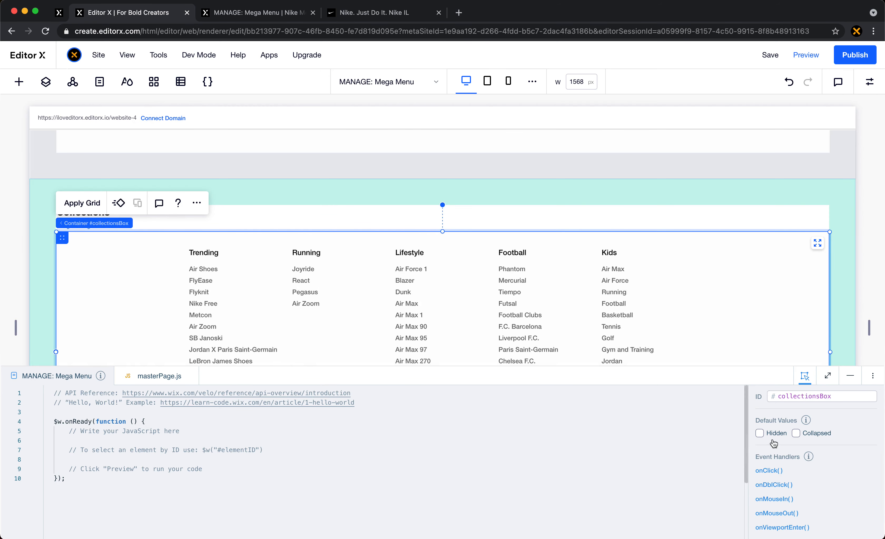
{"action": "left_click", "coordinate": [837, 395]}
{"action": "left_click", "coordinate": [837, 395]}
{"action": "type", "text": "1"}
{"action": "key", "text": "Return"}
- Select the header's New Releases menu container and, with masterPage.js open, set its ID to newReleasesBox
{"action": "scroll", "coordinate": [536, 311], "scroll_direction": "down", "scroll_amount": 2}
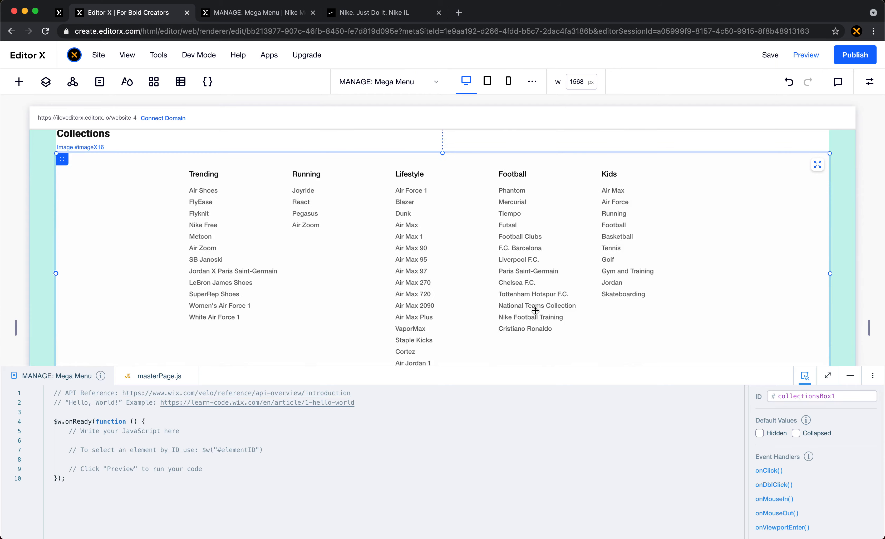
{"action": "scroll", "coordinate": [535, 310], "scroll_direction": "up", "scroll_amount": 15}
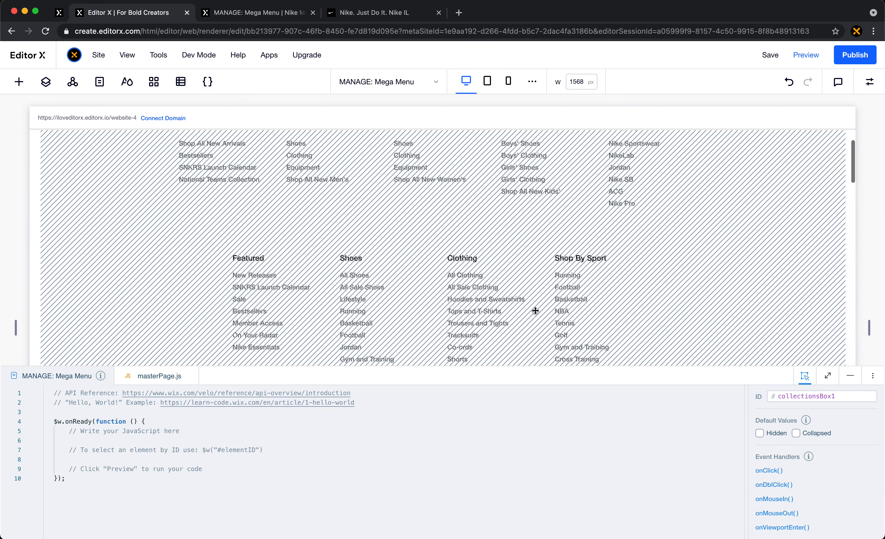
{"action": "left_click", "coordinate": [125, 256]}
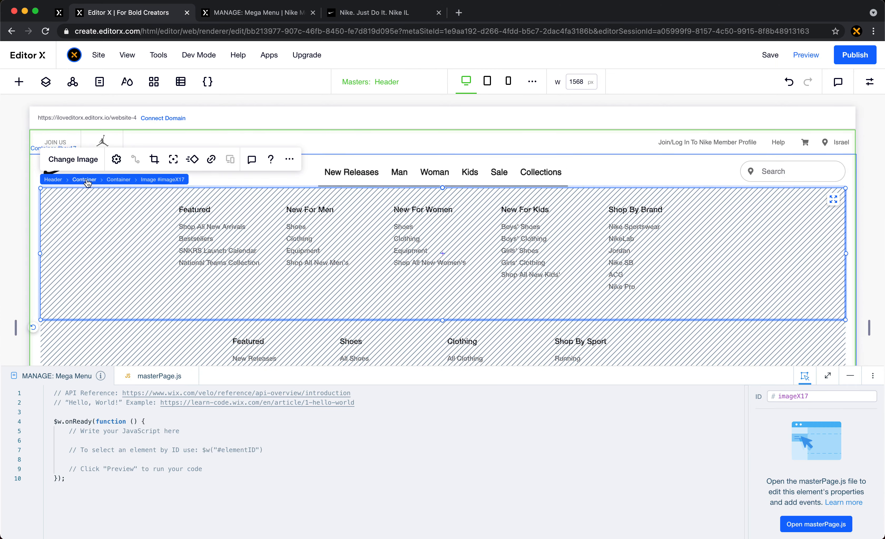
{"action": "left_click", "coordinate": [116, 179]}
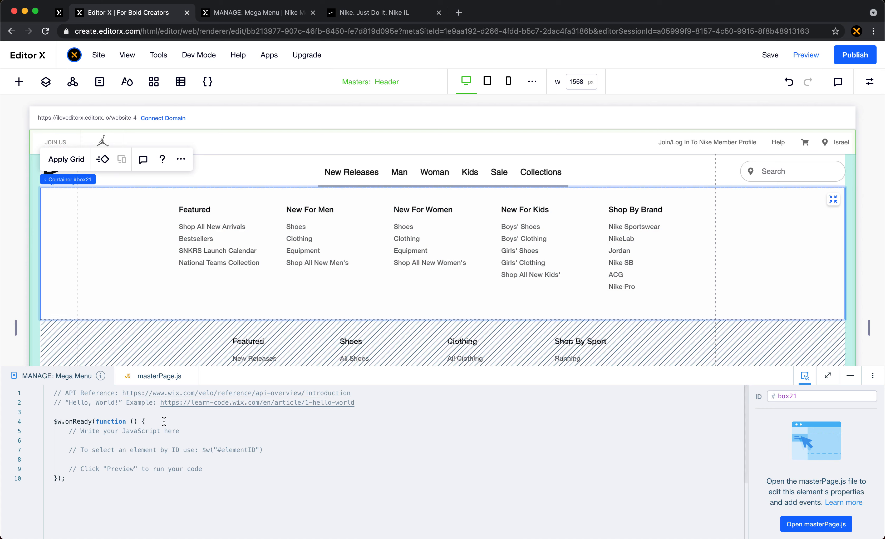
{"action": "left_click", "coordinate": [165, 380]}
{"action": "double_click", "coordinate": [806, 397]}
{"action": "type", "text": "newReleasesBox"}
- Select the Man container in the Menu Wrapper's layers and set its ID to manBox, copied from the masterPage.js code
{"action": "scroll", "coordinate": [561, 205], "scroll_direction": "down", "scroll_amount": 6}
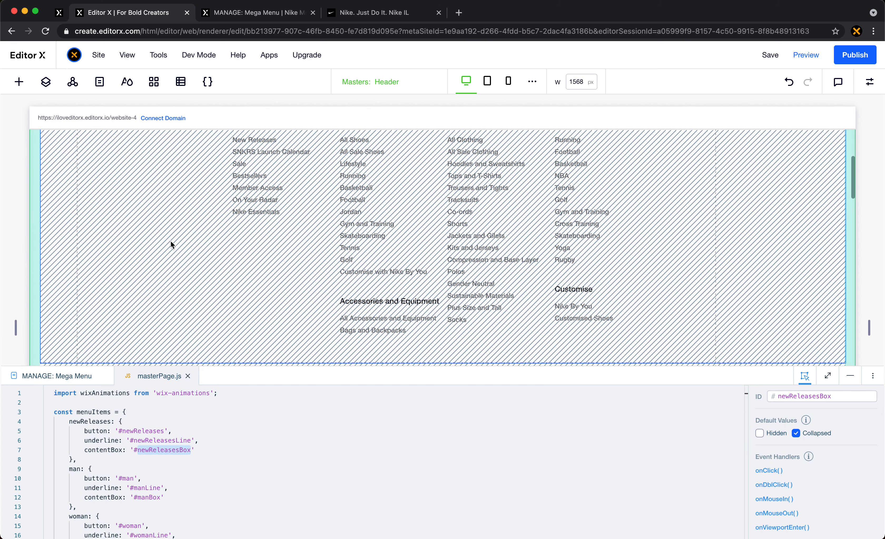
{"action": "left_click", "coordinate": [166, 241]}
{"action": "scroll", "coordinate": [186, 283], "scroll_direction": "up", "scroll_amount": 4}
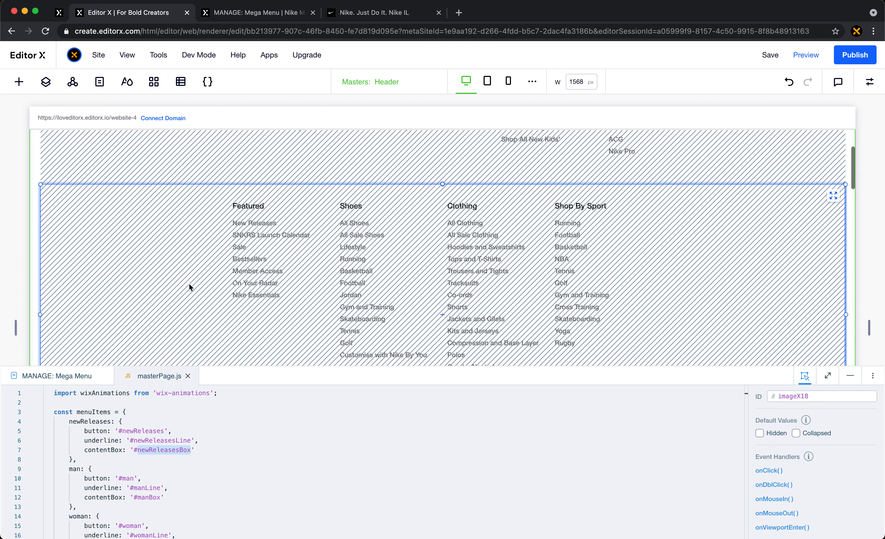
{"action": "left_click", "coordinate": [45, 81]}
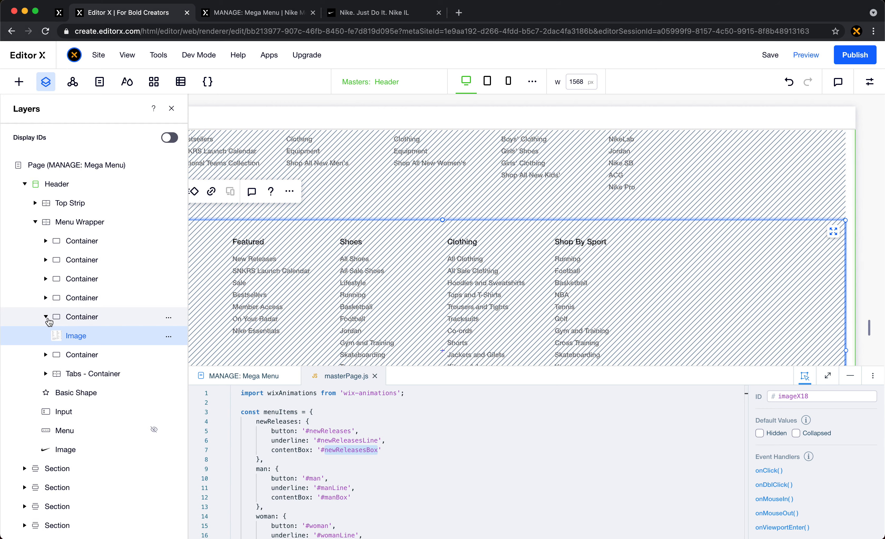
{"action": "left_click", "coordinate": [64, 316]}
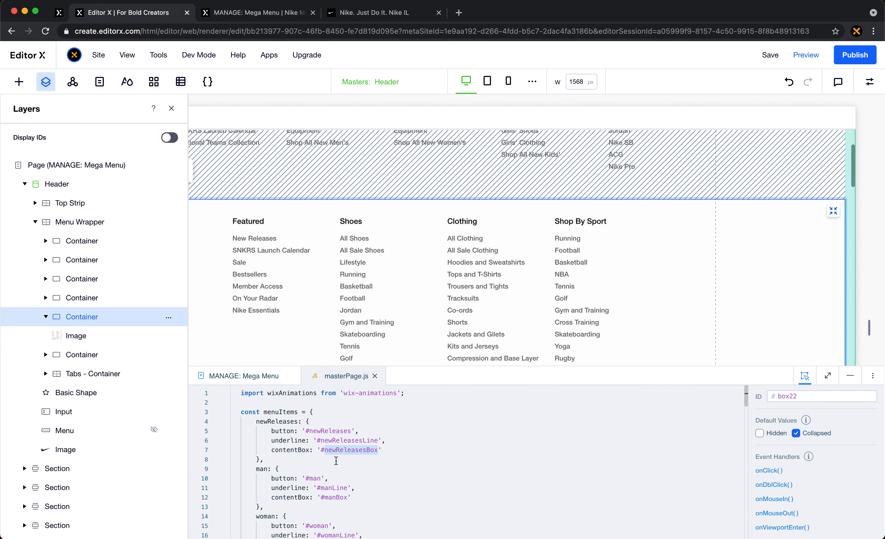
{"action": "double_click", "coordinate": [333, 497]}
{"action": "key", "text": "ctrl+c"}
{"action": "left_click", "coordinate": [811, 397]}
{"action": "key", "text": "ctrl+v"}
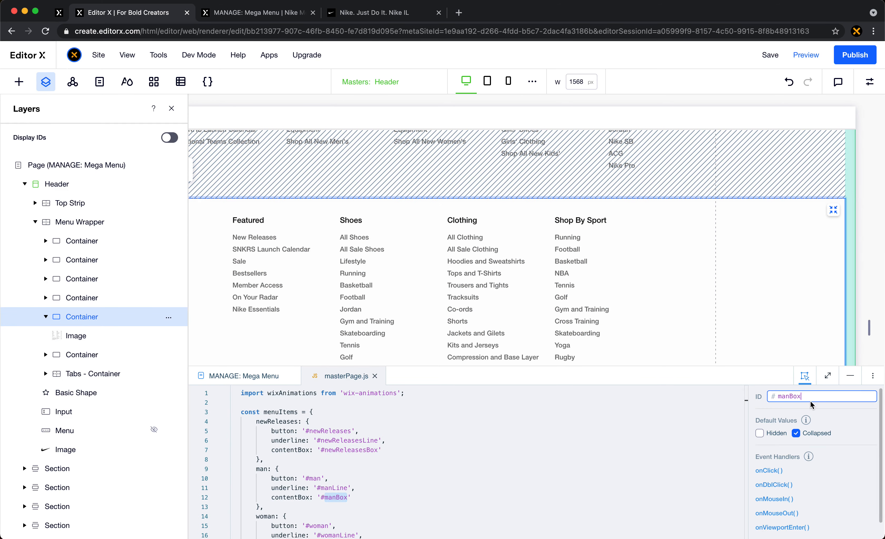
- Select the Woman container in the Menu Wrapper's layers and set its ID to womanBox, copied from the masterPage.js code
{"action": "left_click", "coordinate": [88, 301]}
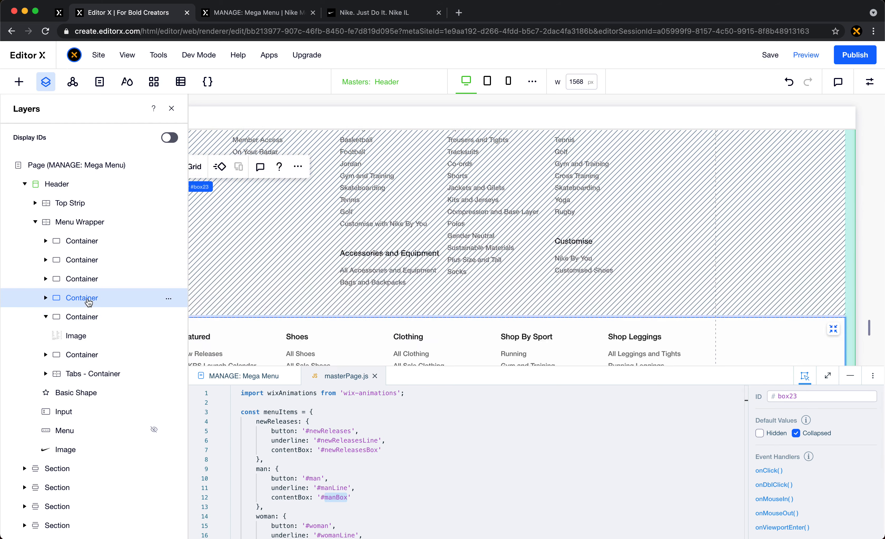
{"action": "scroll", "coordinate": [355, 500], "scroll_direction": "down", "scroll_amount": 2}
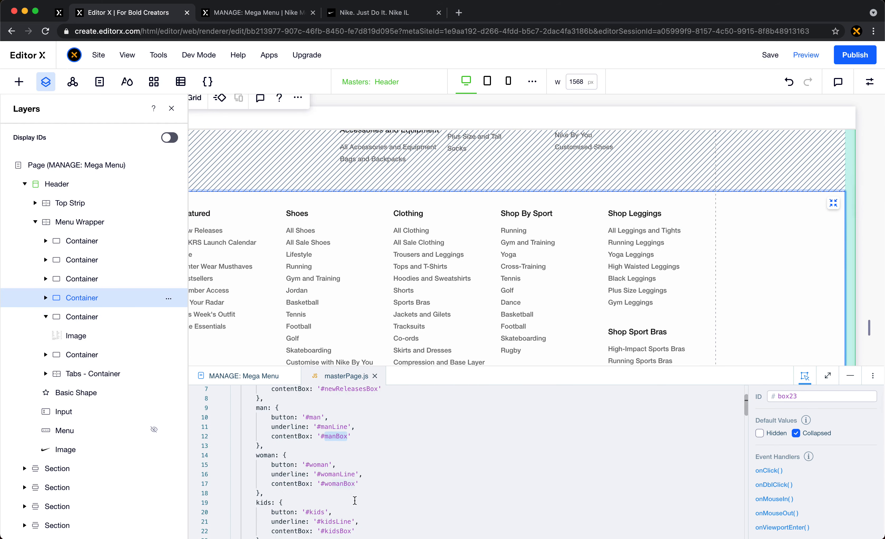
{"action": "double_click", "coordinate": [340, 483]}
{"action": "key", "text": "ctrl+c"}
{"action": "left_click", "coordinate": [820, 396]}
{"action": "key", "text": "ctrl+v"}
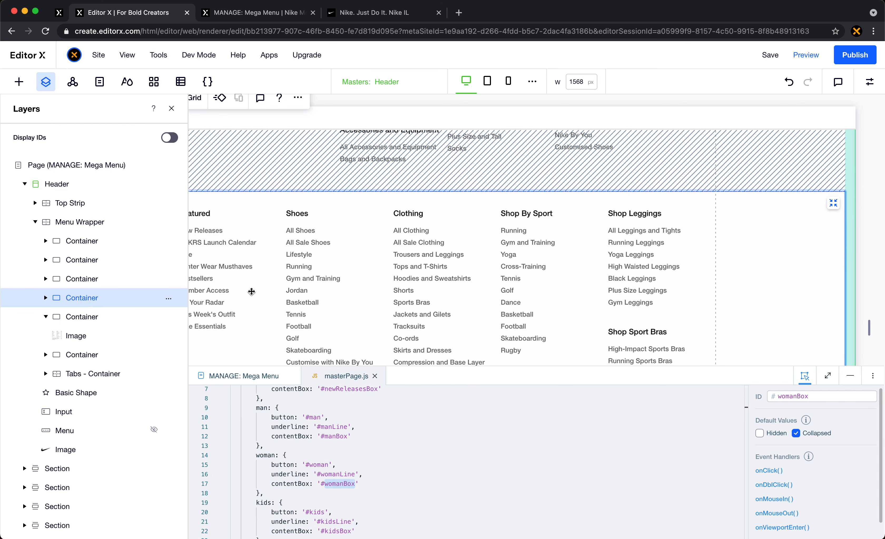
- Display element IDs in the layers and set the Kids container's ID to kidsBox, copied from the masterPage.js code
{"action": "left_click", "coordinate": [130, 279]}
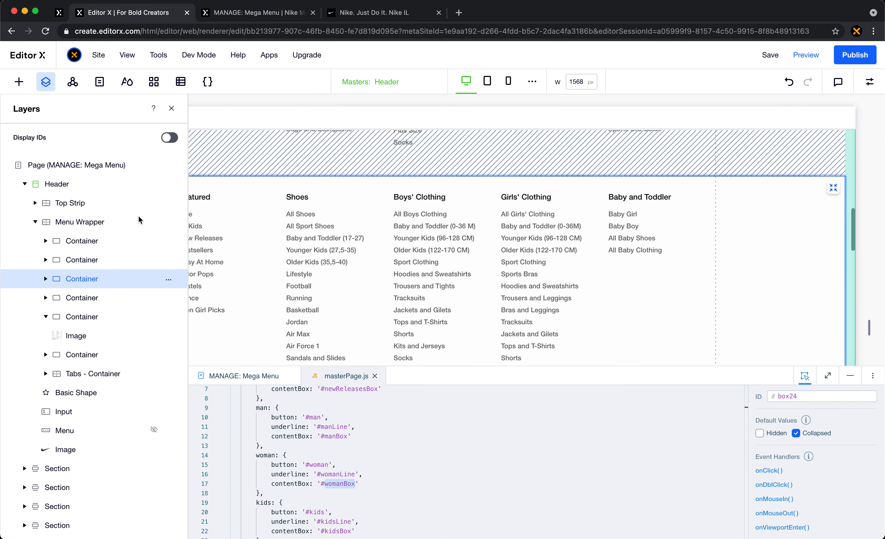
{"action": "left_click", "coordinate": [169, 138]}
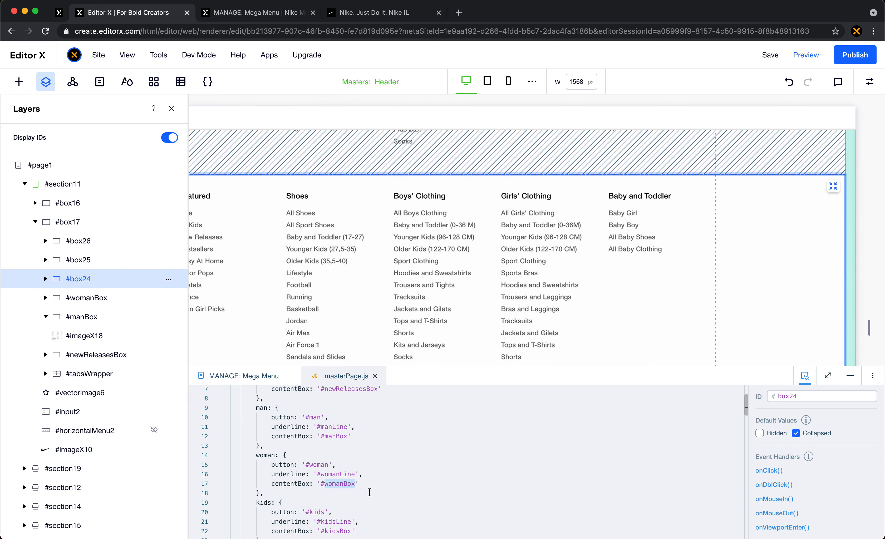
{"action": "scroll", "coordinate": [369, 492], "scroll_direction": "down", "scroll_amount": 3}
{"action": "double_click", "coordinate": [337, 482]}
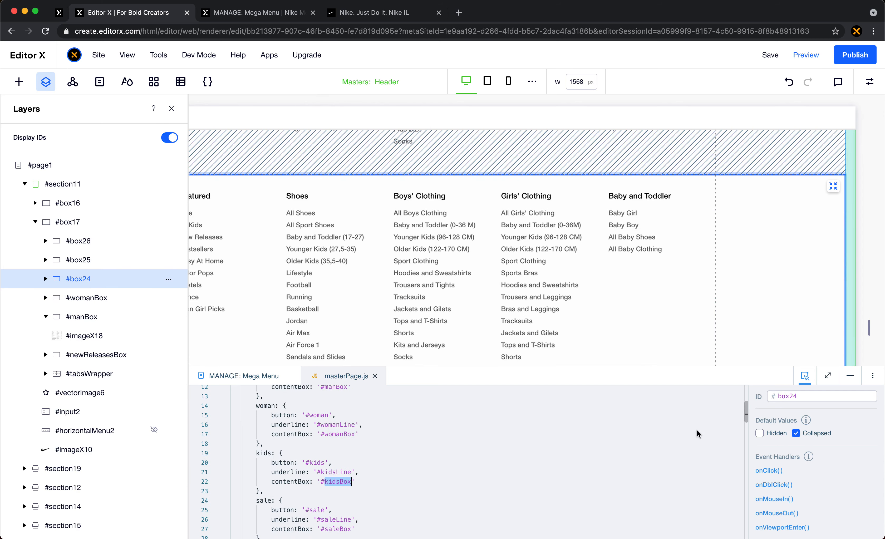
{"action": "key", "text": "ctrl+c"}
{"action": "left_click", "coordinate": [799, 398]}
{"action": "key", "text": "ctrl+v"}
{"action": "key", "text": "Return"}
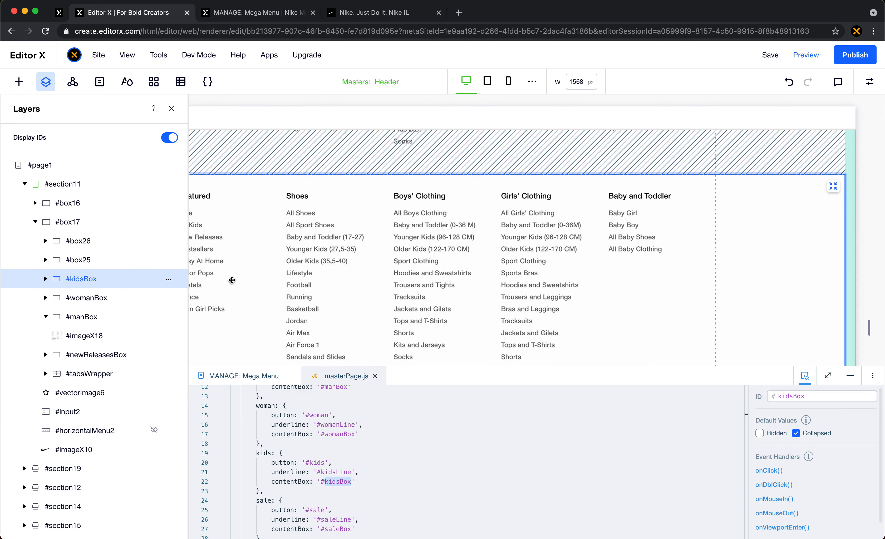
- Select the Sale container in the Menu Wrapper's layers and set its ID to saleBox, copied from the masterPage.js code
{"action": "left_click", "coordinate": [91, 259]}
{"action": "scroll", "coordinate": [370, 464], "scroll_direction": "down", "scroll_amount": 5}
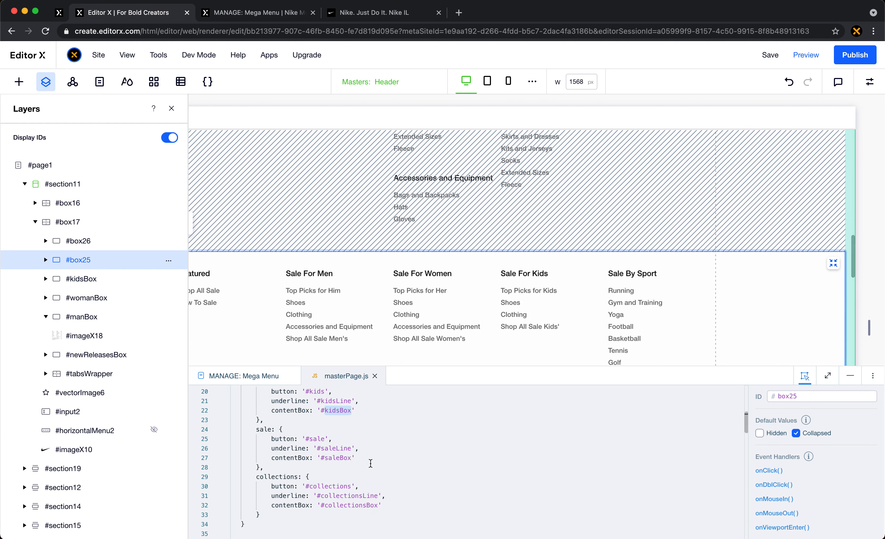
{"action": "double_click", "coordinate": [337, 457]}
{"action": "key", "text": "ctrl+c"}
{"action": "left_click", "coordinate": [798, 396]}
{"action": "key", "text": "ctrl+v"}
{"action": "key", "text": "Return"}
- Select the Collections container in the Menu Wrapper's layers and set its ID to collectionsBox, copied from the masterPage.js code
{"action": "left_click", "coordinate": [118, 241]}
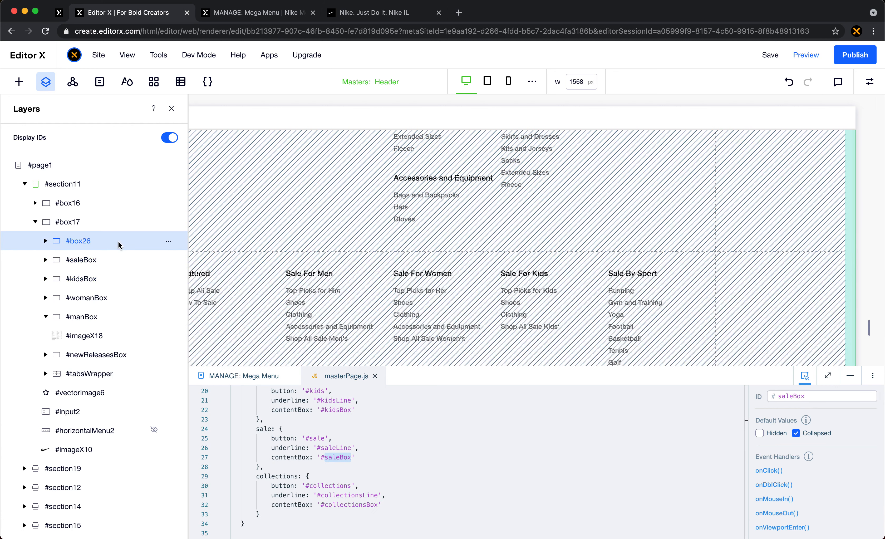
{"action": "double_click", "coordinate": [350, 504]}
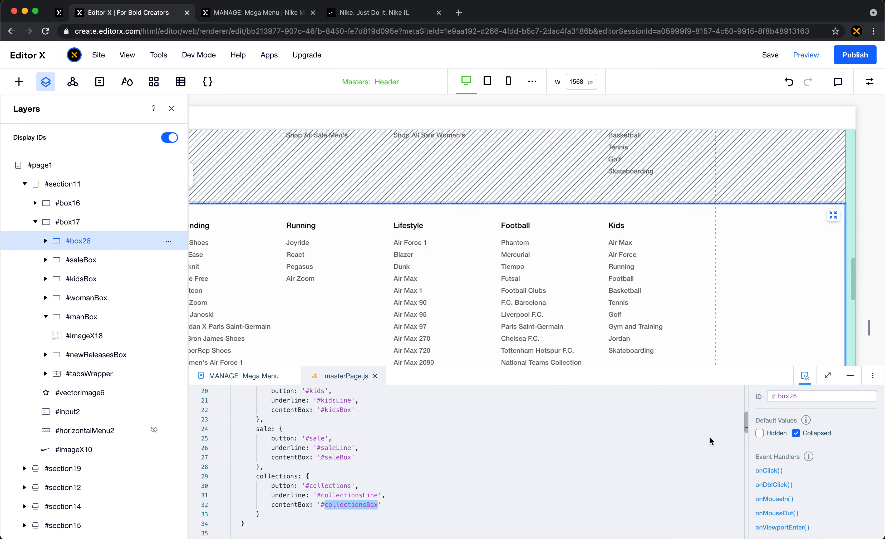
{"action": "key", "text": "ctrl+c"}
{"action": "left_click", "coordinate": [814, 395]}
{"action": "key", "text": "ctrl+v"}
{"action": "key", "text": "Return"}
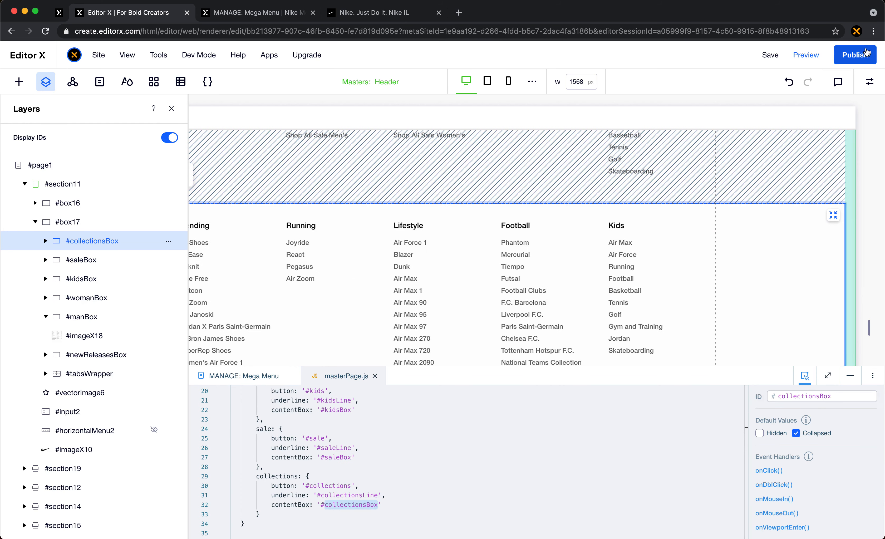
- Publish the site, reload the live page and check the hover panels from New Releases through Sale
{"action": "left_click", "coordinate": [254, 13]}
{"action": "left_click", "coordinate": [45, 32]}
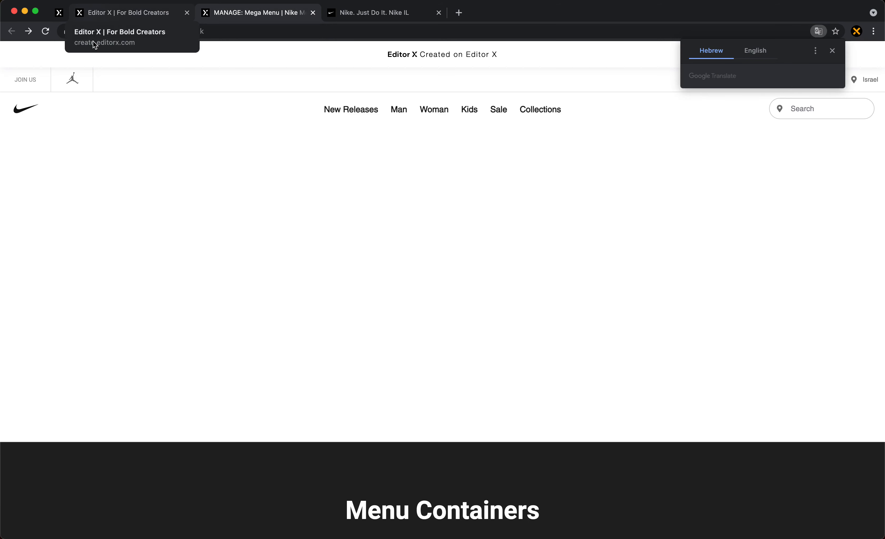
{"action": "left_click", "coordinate": [144, 238]}
{"action": "mouse_move", "coordinate": [359, 114]}
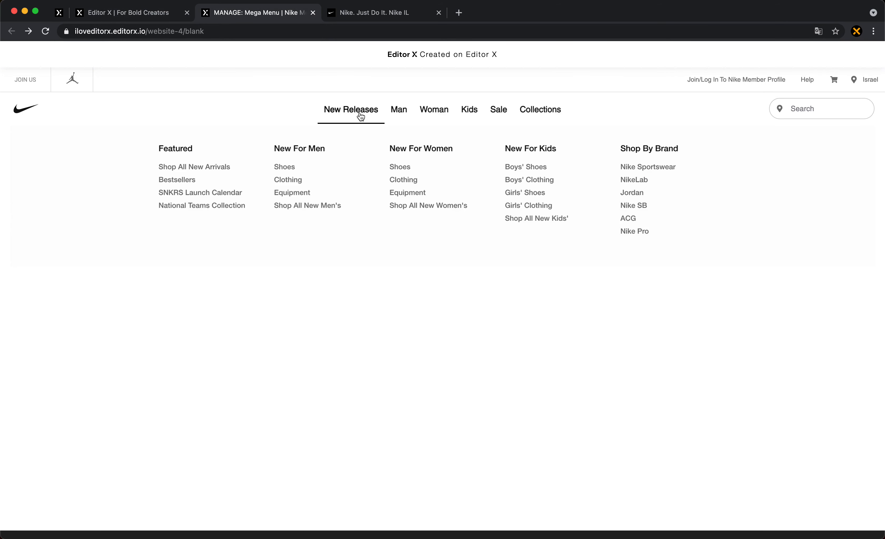
{"action": "mouse_move", "coordinate": [395, 111]}
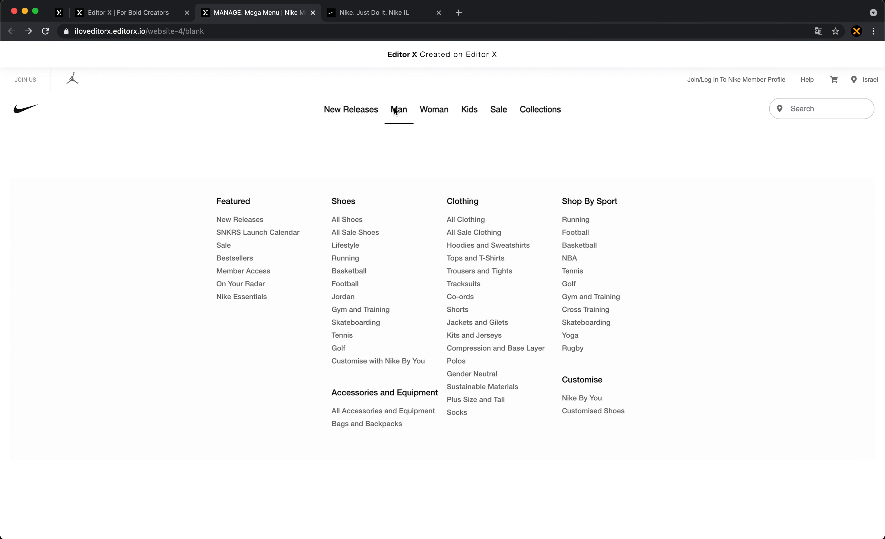
{"action": "mouse_move", "coordinate": [436, 109]}
{"action": "mouse_move", "coordinate": [468, 117]}
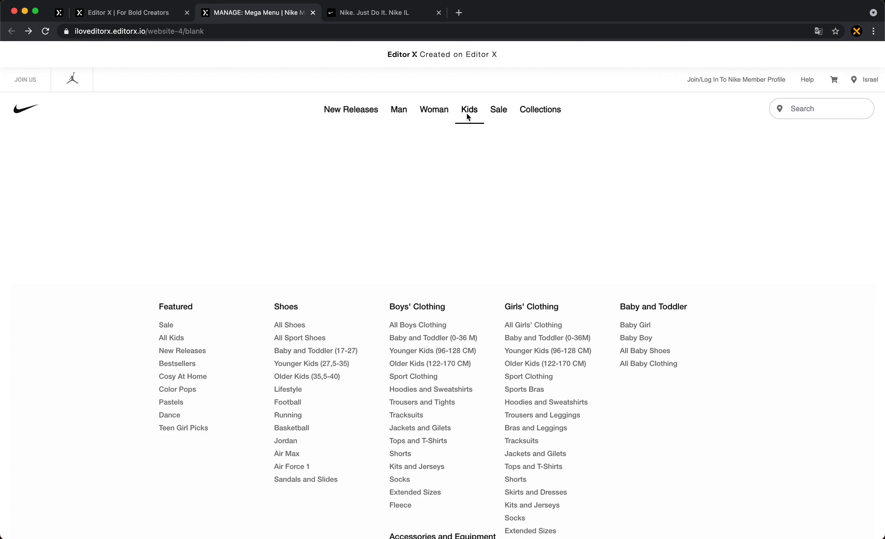
{"action": "mouse_move", "coordinate": [515, 115]}
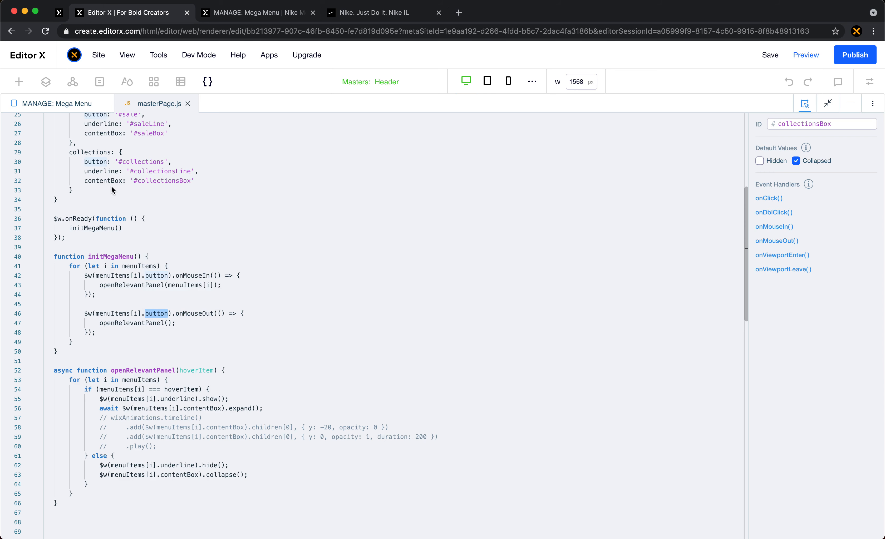
- In masterPage.js, replace button with contentBox in the onMouseOut call of initMegaMenu
{"action": "double_click", "coordinate": [108, 182]}
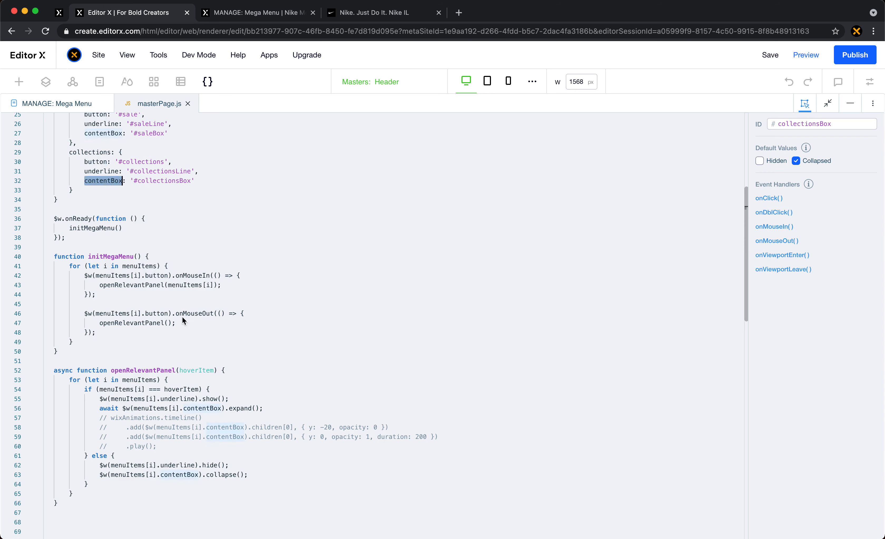
{"action": "left_click", "coordinate": [157, 314]}
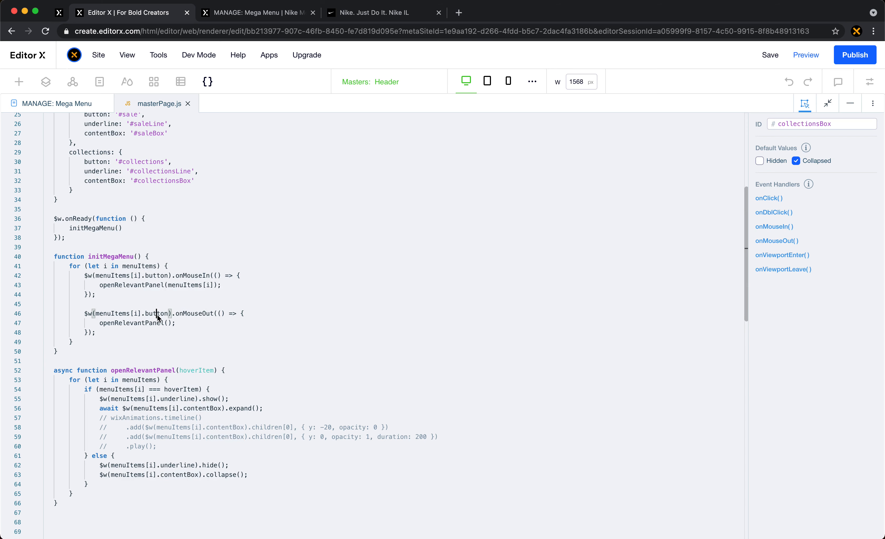
{"action": "double_click", "coordinate": [157, 314]}
{"action": "key", "text": "super+v"}
- Publish the code change, reload the live page and test the New Releases hover panel
{"action": "left_click", "coordinate": [256, 12]}
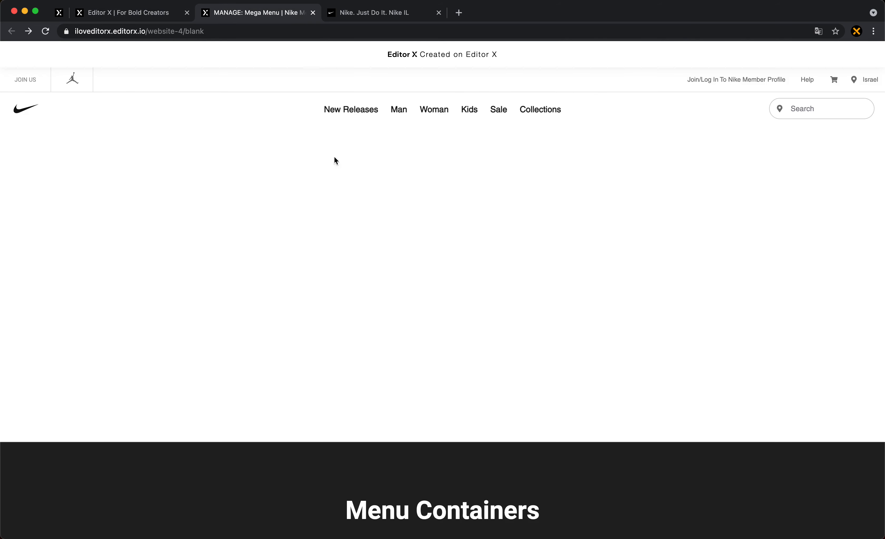
{"action": "left_click", "coordinate": [149, 14]}
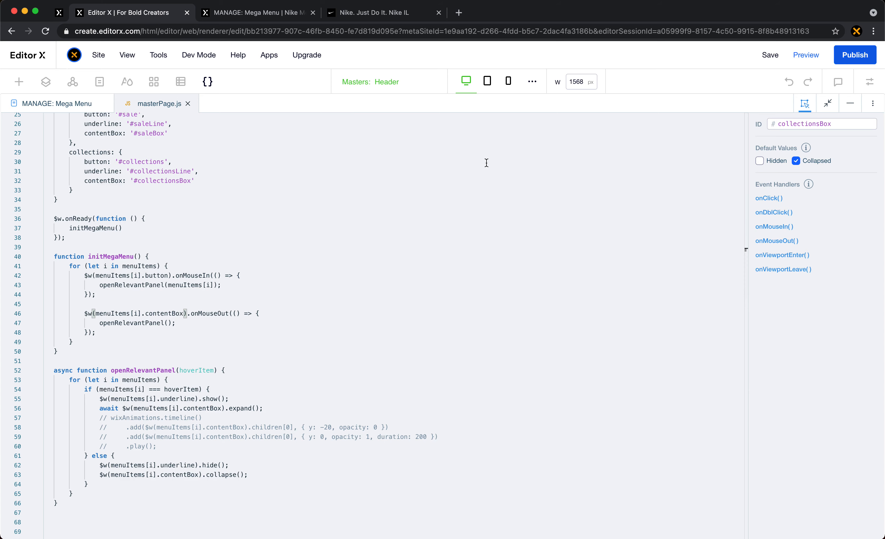
{"action": "left_click", "coordinate": [251, 14]}
{"action": "left_click", "coordinate": [44, 31]}
{"action": "mouse_move", "coordinate": [350, 110]}
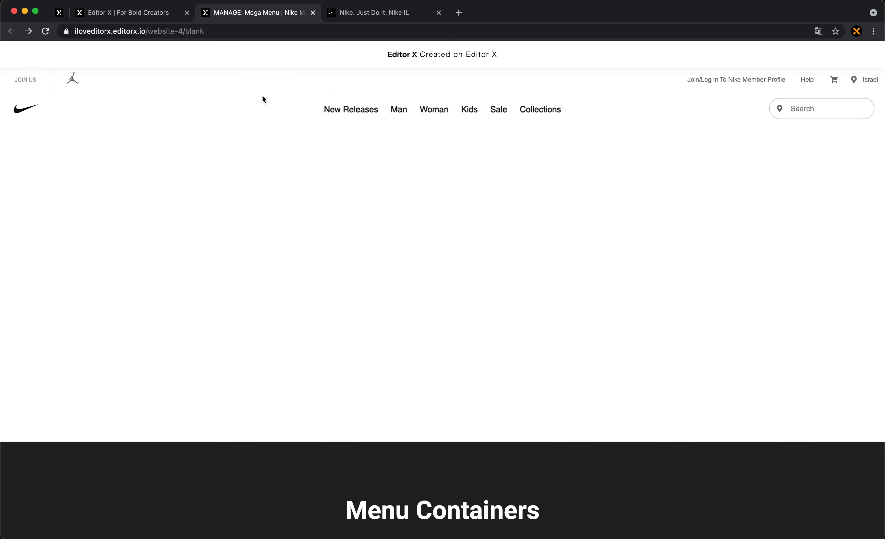
- Return to the editor, dismiss the publishing confirmation, minimize the code panel and review the stacked menu containers in the header
{"action": "left_click", "coordinate": [162, 19]}
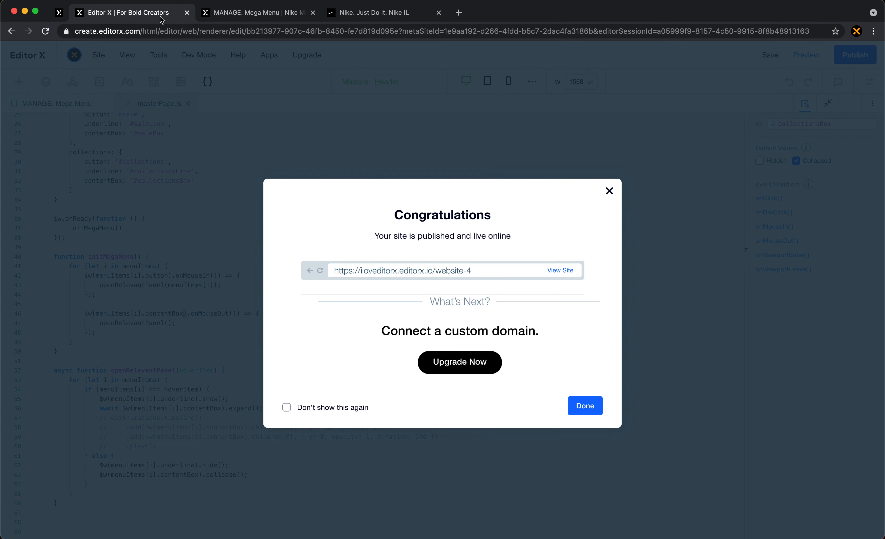
{"action": "left_click", "coordinate": [260, 149]}
{"action": "left_click", "coordinate": [850, 104]}
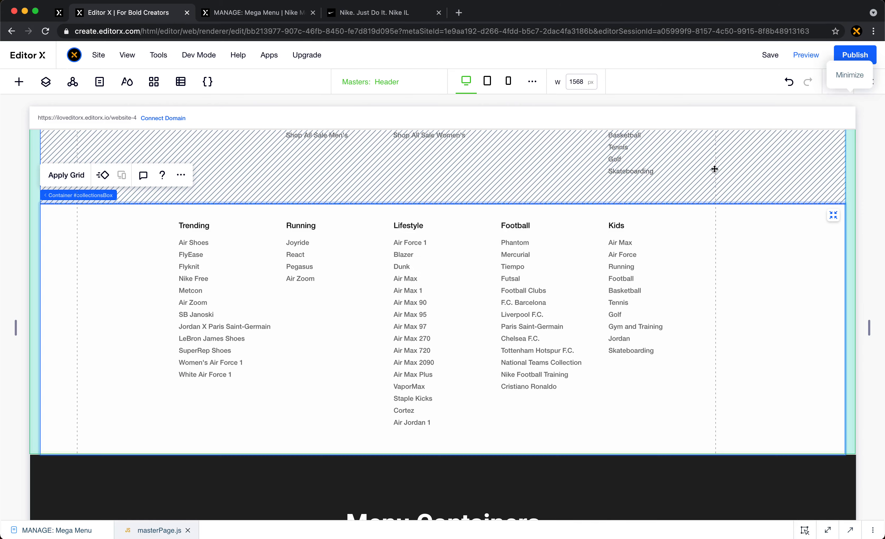
{"action": "mouse_move", "coordinate": [92, 197]}
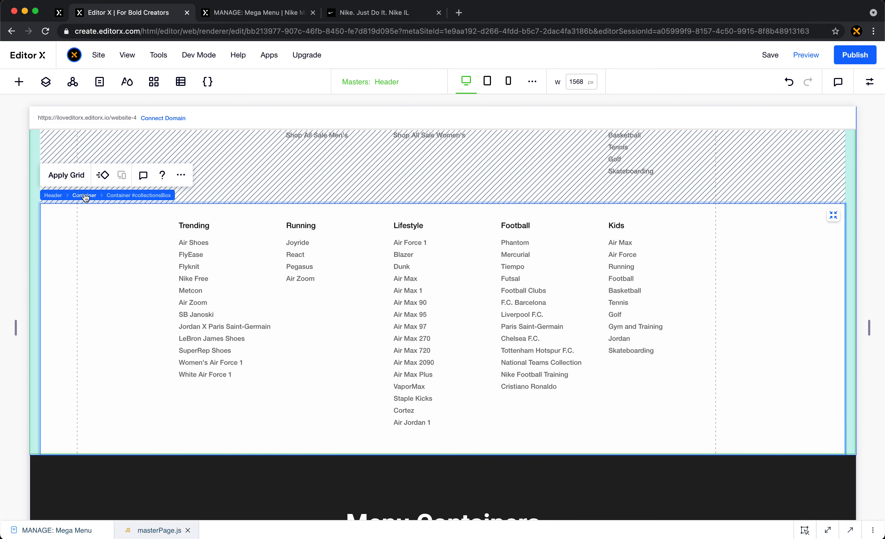
{"action": "scroll", "coordinate": [222, 317], "scroll_direction": "down", "scroll_amount": 15}
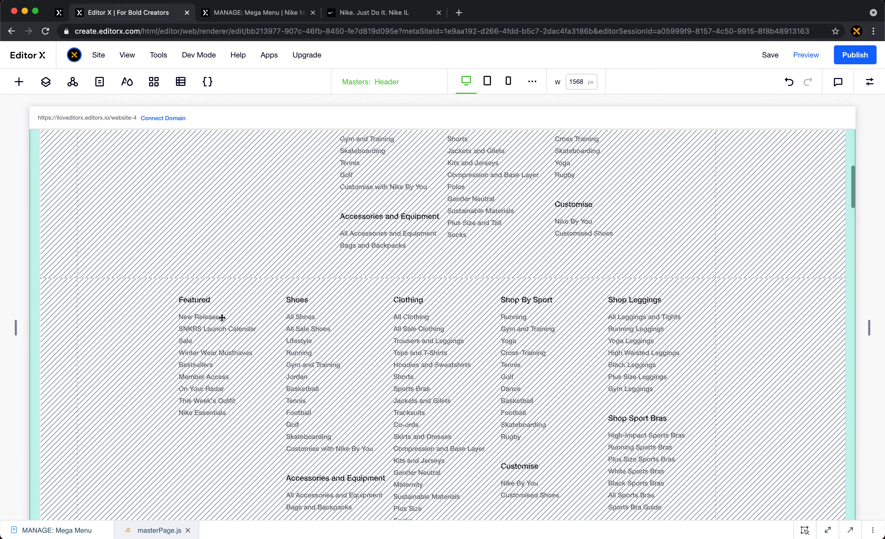
{"action": "scroll", "coordinate": [222, 317], "scroll_direction": "up", "scroll_amount": 3}
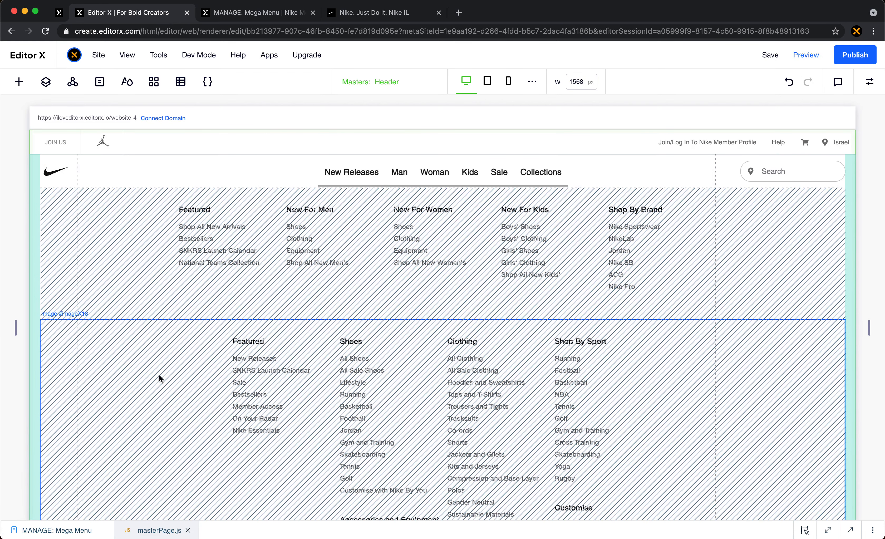
- Select the Menu Wrapper, edit its 3x7 grid and open the height settings of the row holding the New Releases container
{"action": "left_click", "coordinate": [46, 81]}
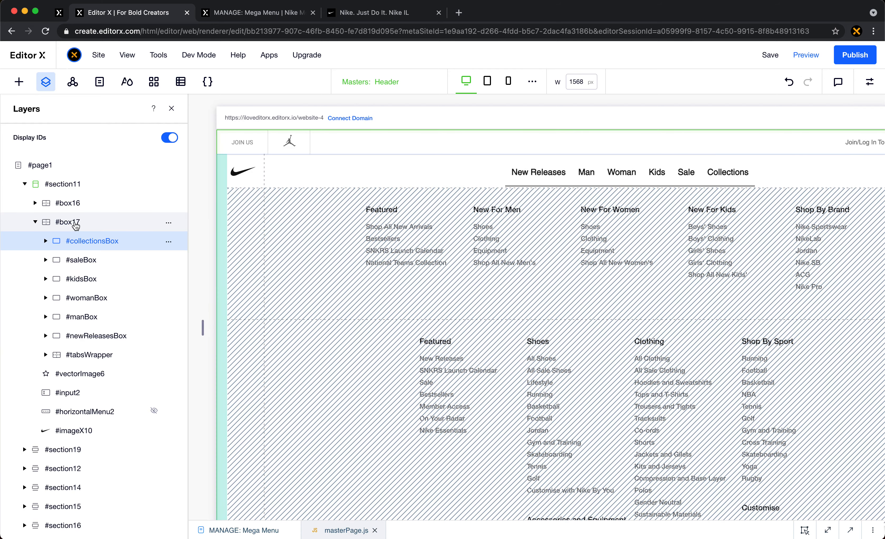
{"action": "left_click", "coordinate": [75, 223]}
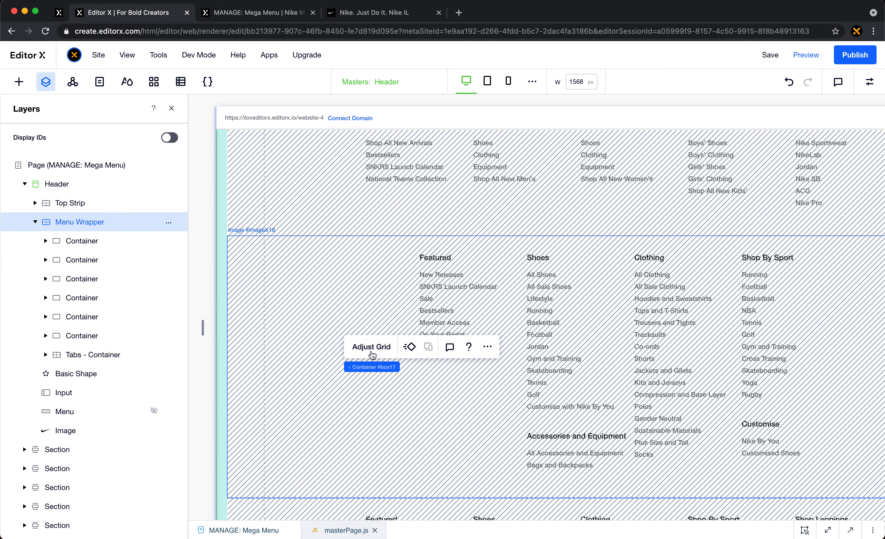
{"action": "left_click", "coordinate": [372, 355]}
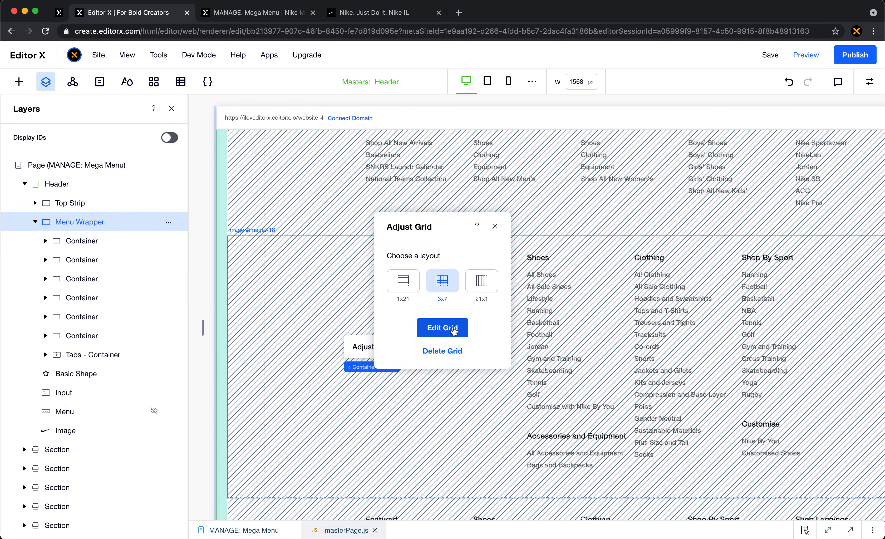
{"action": "left_click", "coordinate": [445, 329]}
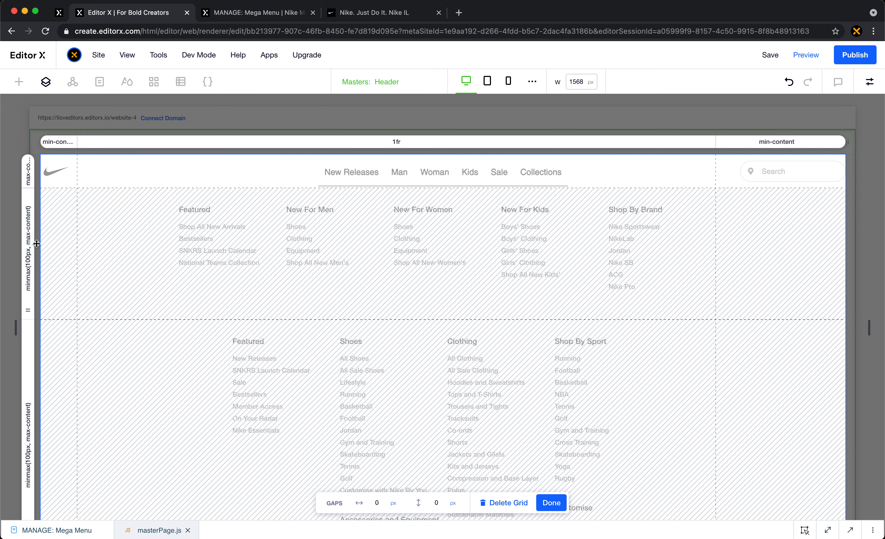
{"action": "left_click", "coordinate": [28, 252]}
{"action": "left_click", "coordinate": [69, 316]}
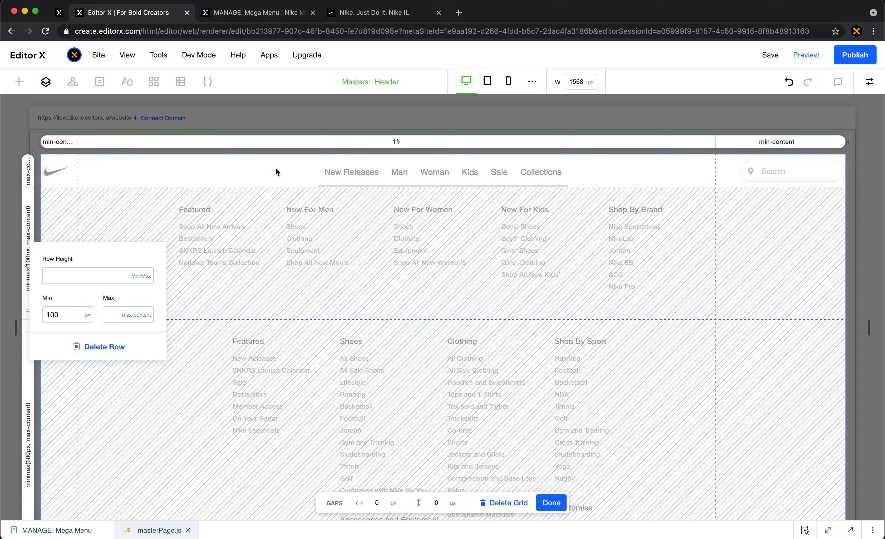
- Check on the live site at what height each menu item's hover panel opens below the header
{"action": "left_click", "coordinate": [264, 14]}
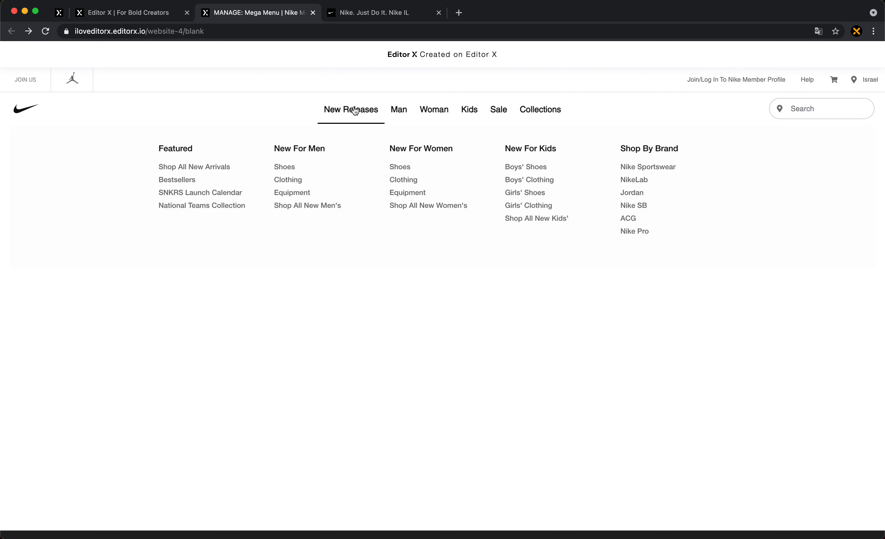
{"action": "mouse_move", "coordinate": [392, 113]}
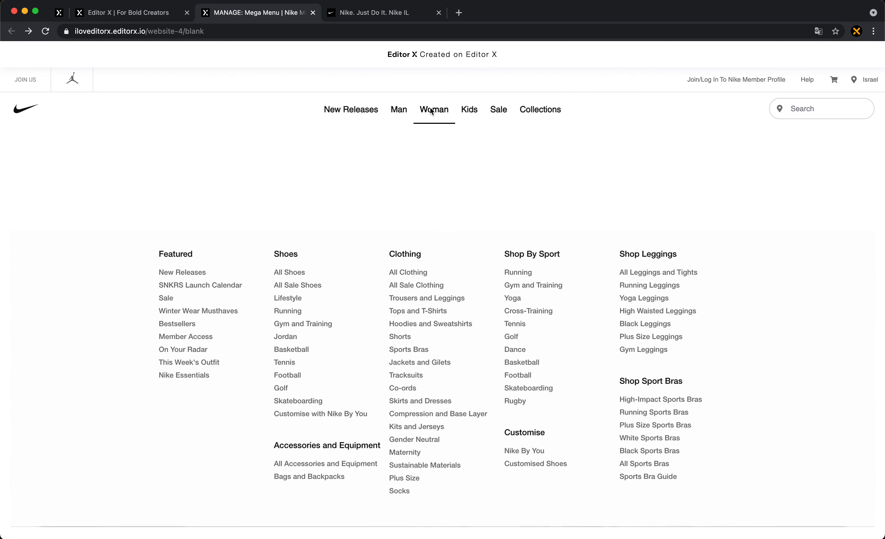
{"action": "mouse_move", "coordinate": [467, 113]}
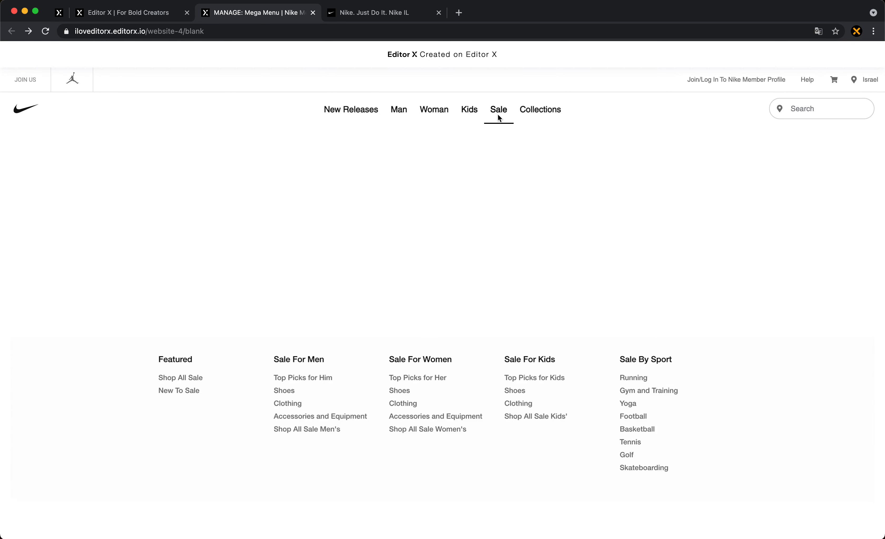
{"action": "mouse_move", "coordinate": [507, 115]}
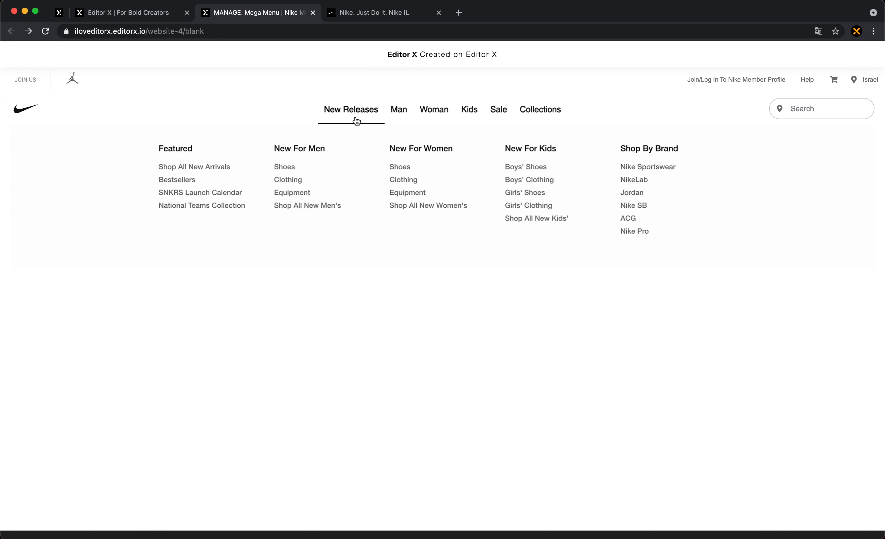
- Back in the editor, set the New Releases row's height in the Menu Wrapper grid to Max Content
{"action": "mouse_move", "coordinate": [347, 111]}
{"action": "left_click", "coordinate": [158, 14]}
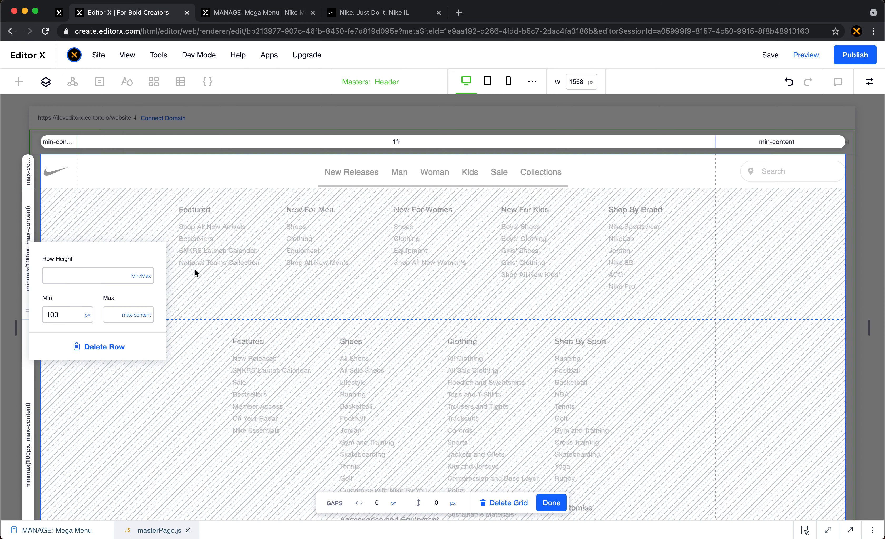
{"action": "left_click", "coordinate": [152, 276]}
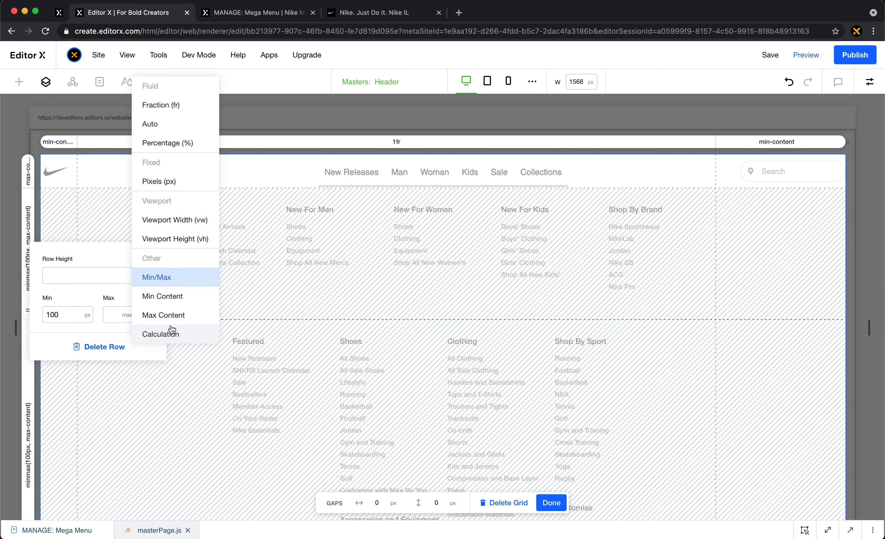
{"action": "left_click", "coordinate": [175, 314]}
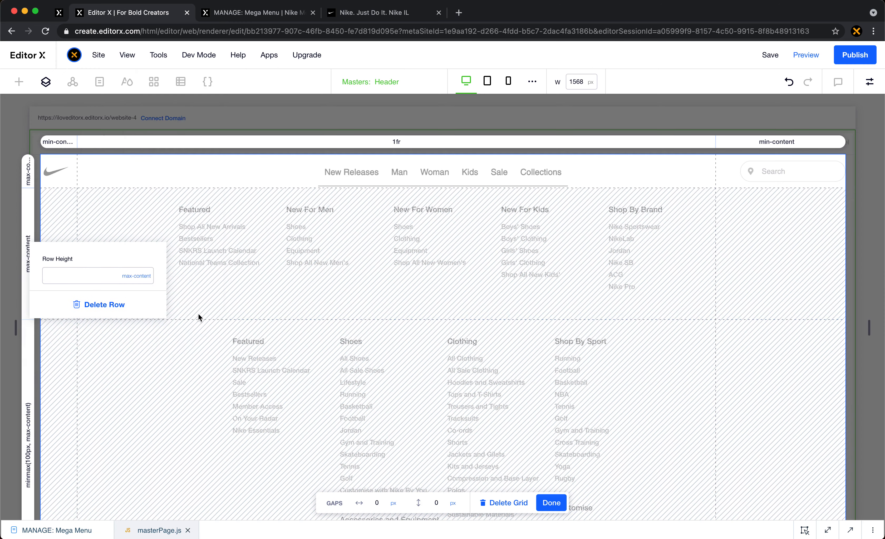
- Set the height of the grid row holding the Man container to Max Content
{"action": "left_click", "coordinate": [208, 306]}
{"action": "scroll", "coordinate": [208, 306], "scroll_direction": "down", "scroll_amount": 3}
{"action": "left_click", "coordinate": [27, 267]}
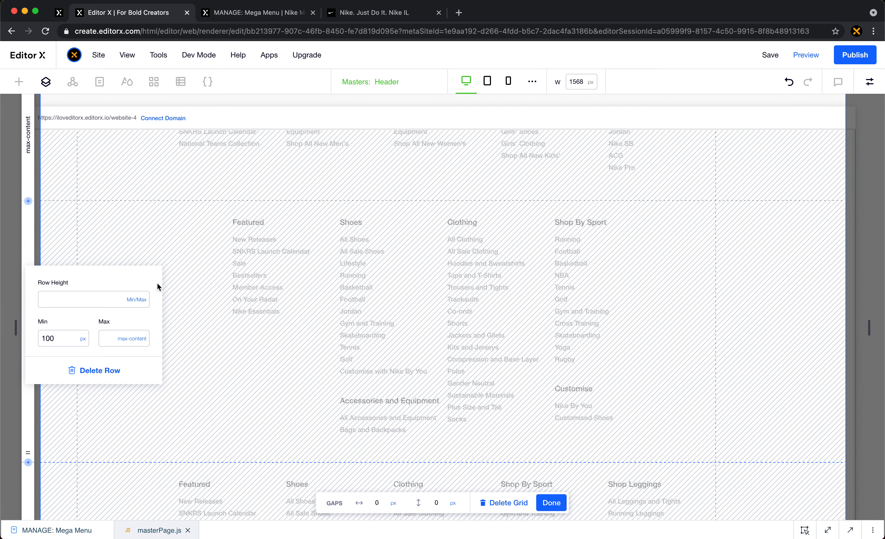
{"action": "left_click", "coordinate": [158, 287]}
{"action": "left_click", "coordinate": [149, 340]}
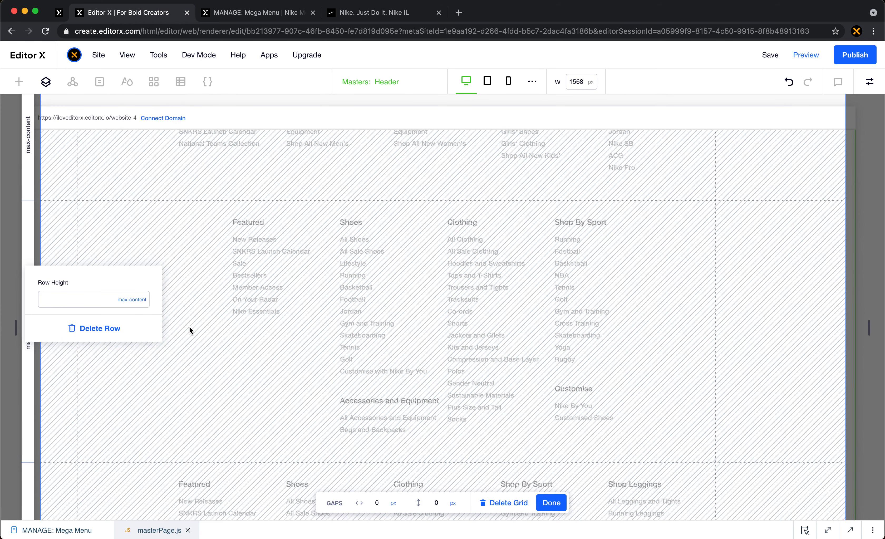
- Change the row height for the Woman container from Min/Max to Max Content
{"action": "left_click", "coordinate": [189, 326]}
{"action": "scroll", "coordinate": [189, 325], "scroll_direction": "down", "scroll_amount": 6}
{"action": "left_click", "coordinate": [32, 303]}
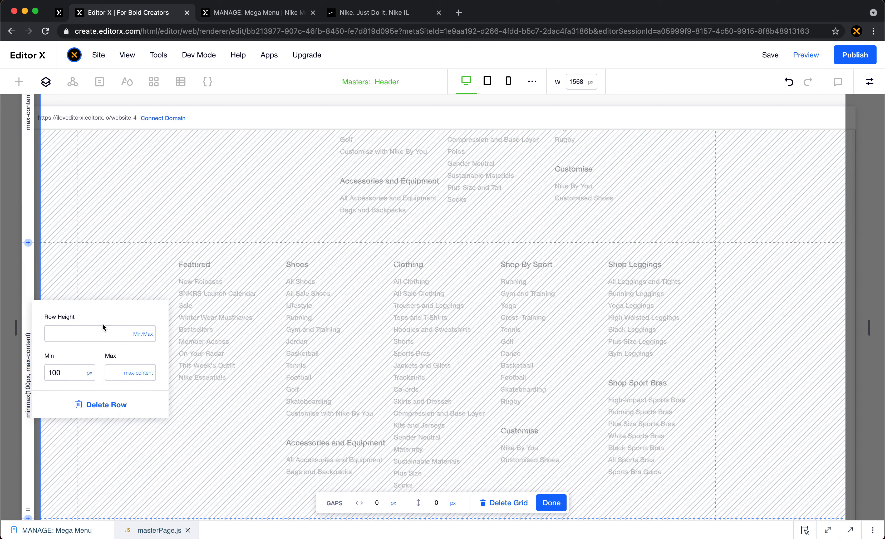
{"action": "left_click", "coordinate": [141, 338]}
{"action": "left_click", "coordinate": [173, 371]}
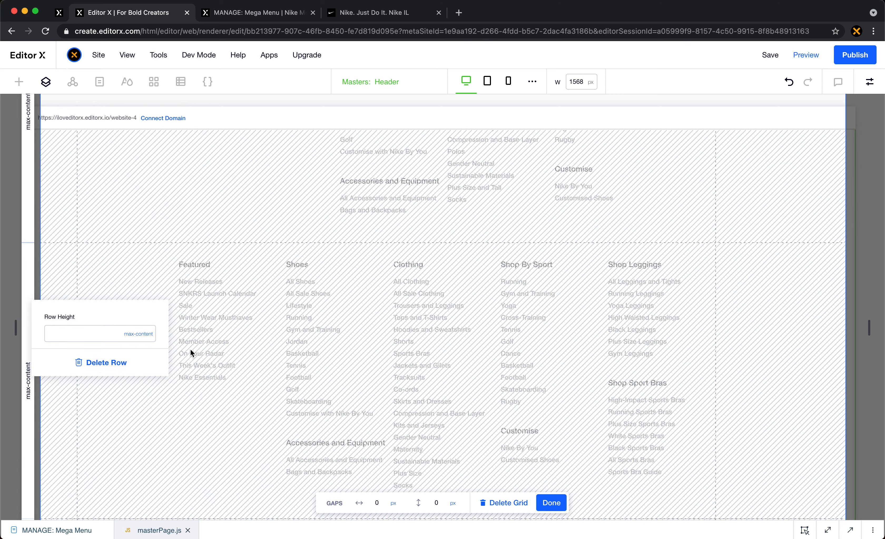
- Set the Kids container's grid row height to Max Content
{"action": "left_click", "coordinate": [190, 350]}
{"action": "scroll", "coordinate": [191, 350], "scroll_direction": "down", "scroll_amount": 9}
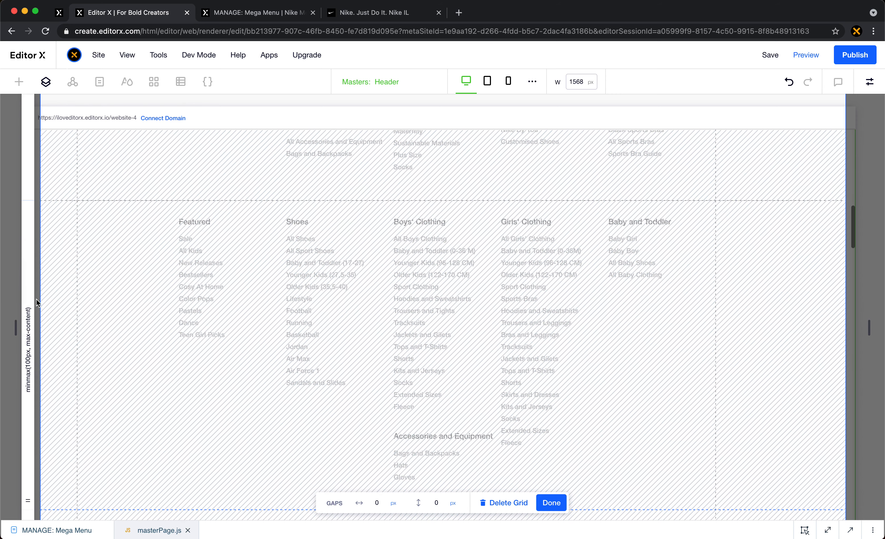
{"action": "left_click", "coordinate": [36, 302]}
{"action": "left_click", "coordinate": [141, 369]}
{"action": "left_click", "coordinate": [169, 370]}
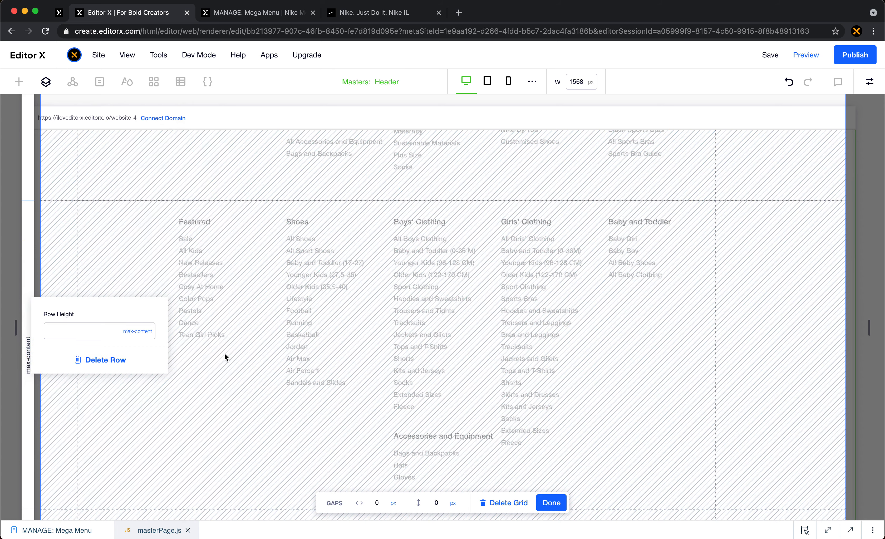
- Make the row holding the Sale container use a Max Content height
{"action": "left_click", "coordinate": [225, 358]}
{"action": "scroll", "coordinate": [225, 354], "scroll_direction": "down", "scroll_amount": 6}
{"action": "left_click", "coordinate": [31, 336]}
{"action": "left_click", "coordinate": [142, 366]}
{"action": "left_click", "coordinate": [167, 402]}
- Set the last row, holding the Collections container, to Max Content and finish editing the grid
{"action": "left_click", "coordinate": [217, 360]}
{"action": "scroll", "coordinate": [198, 350], "scroll_direction": "down", "scroll_amount": 7}
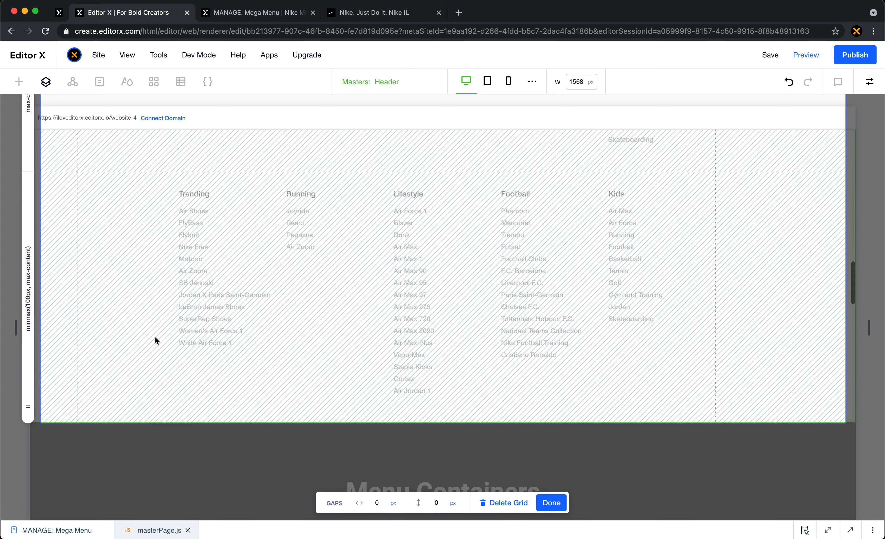
{"action": "left_click", "coordinate": [28, 291]}
{"action": "left_click", "coordinate": [143, 326]}
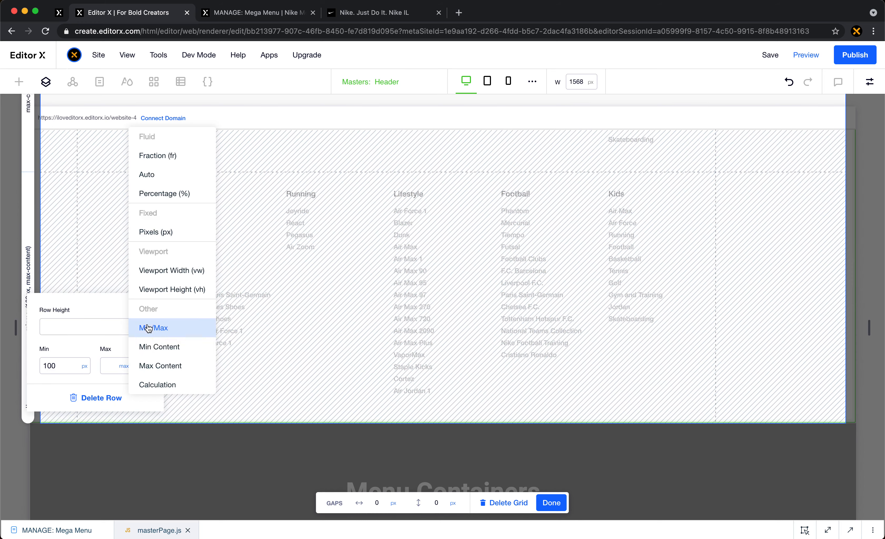
{"action": "left_click", "coordinate": [180, 374]}
{"action": "left_click", "coordinate": [277, 352]}
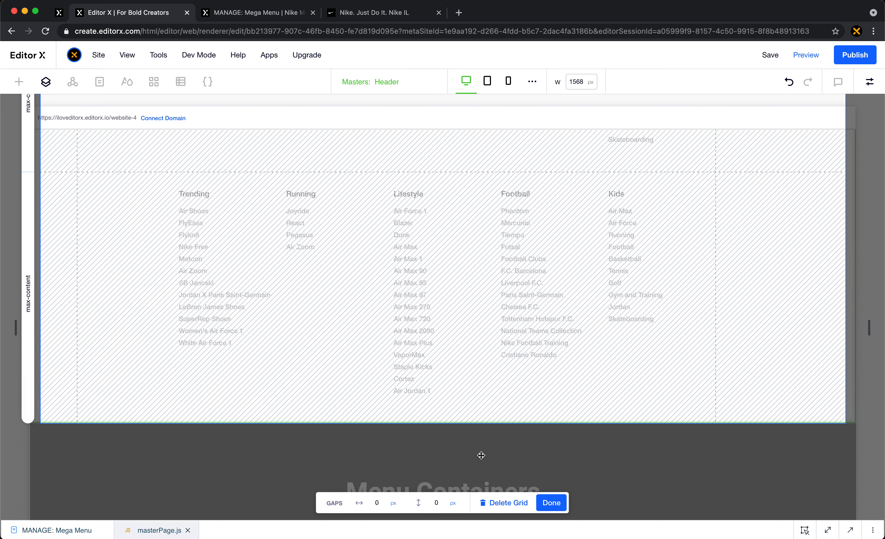
{"action": "left_click", "coordinate": [555, 496]}
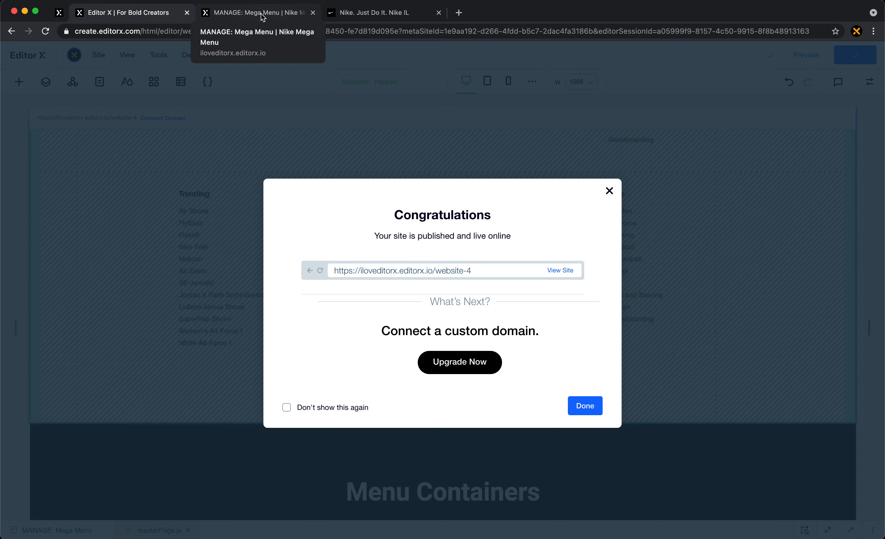
- Reload the live Mega Menu page, dismiss the translation popup and check how the New Releases, Woman and Collections panels open on hover
{"action": "left_click", "coordinate": [257, 15]}
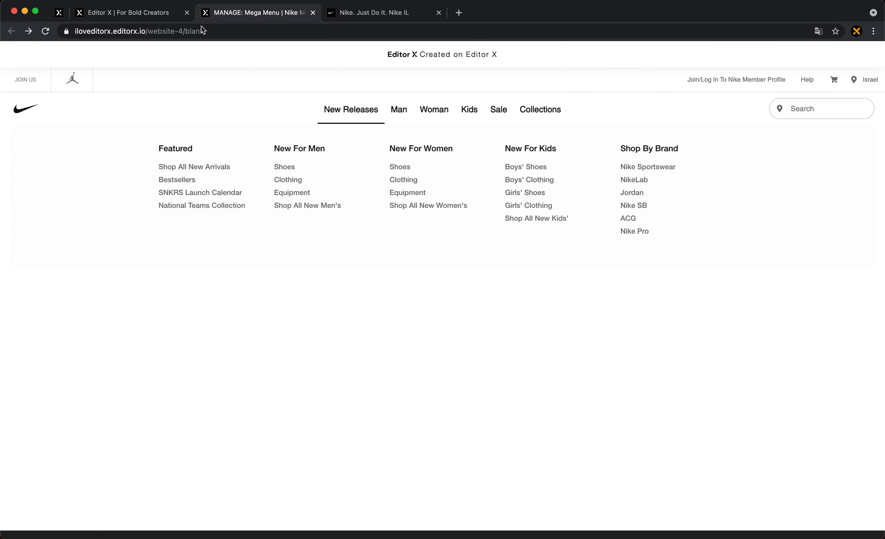
{"action": "left_click", "coordinate": [45, 31]}
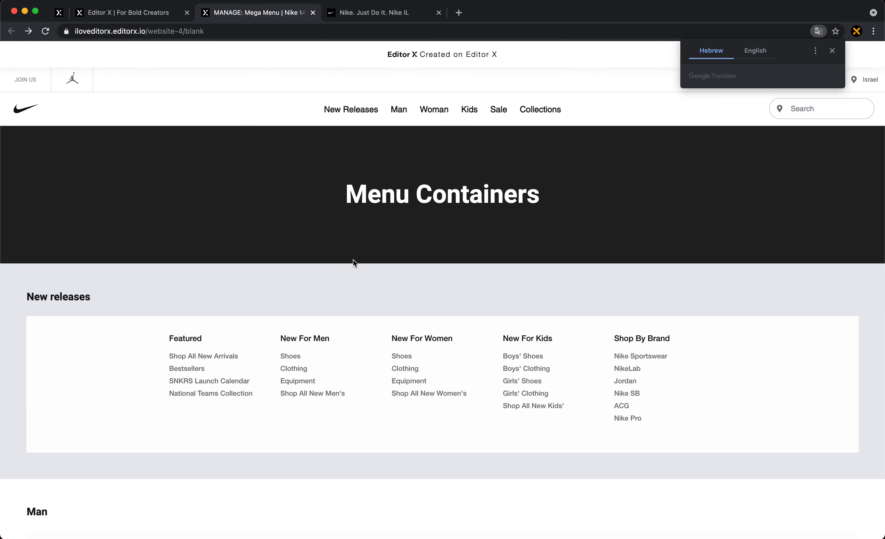
{"action": "left_click", "coordinate": [832, 50]}
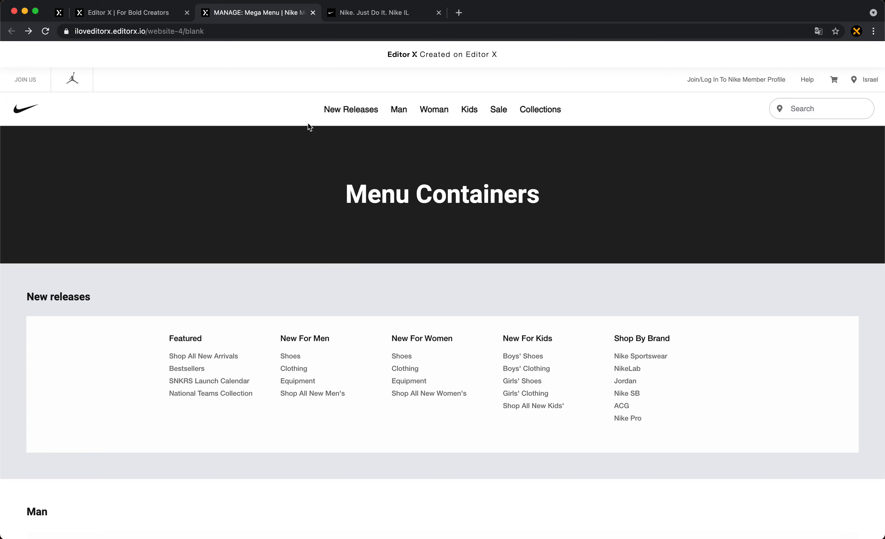
{"action": "mouse_move", "coordinate": [322, 132]}
{"action": "mouse_move", "coordinate": [323, 98]}
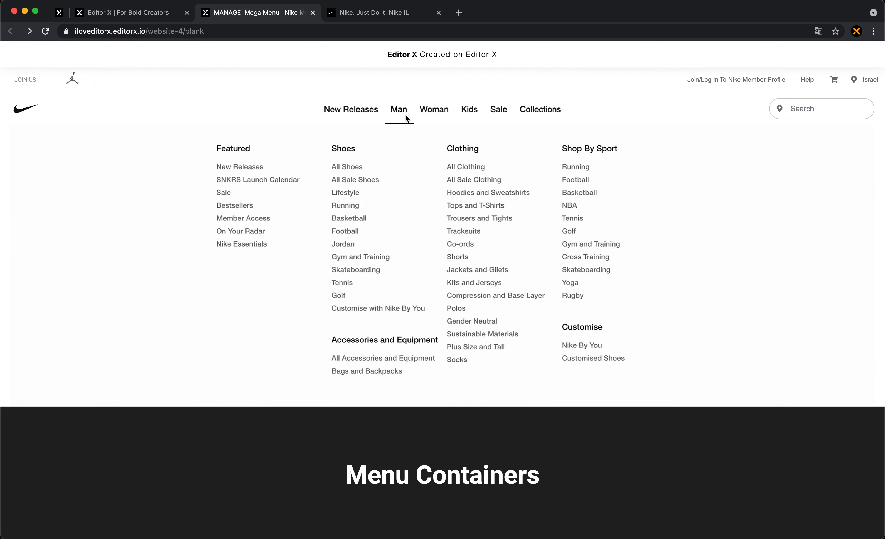
{"action": "mouse_move", "coordinate": [424, 118]}
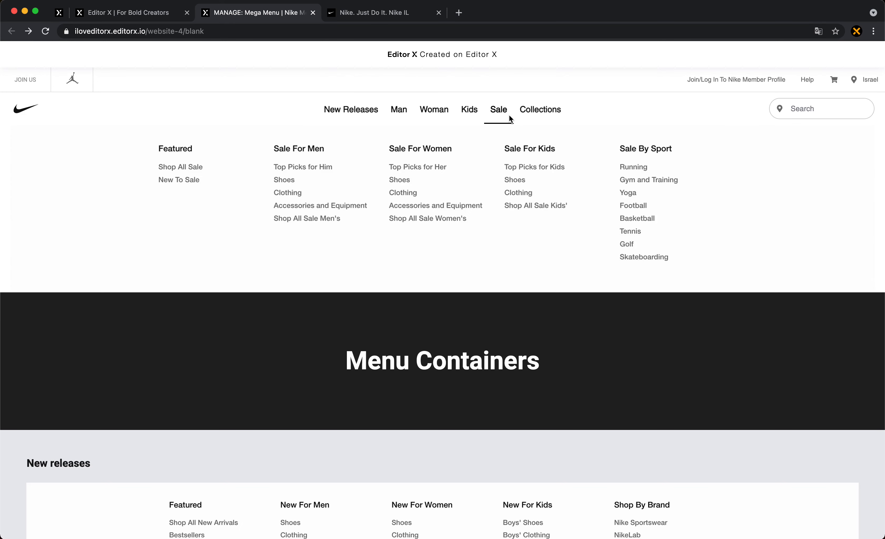
{"action": "mouse_move", "coordinate": [534, 114]}
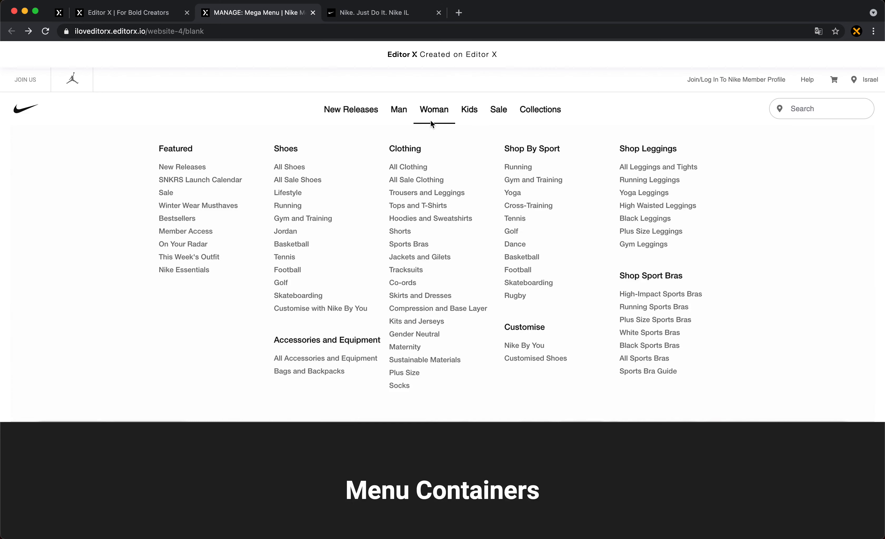
{"action": "mouse_move", "coordinate": [370, 121]}
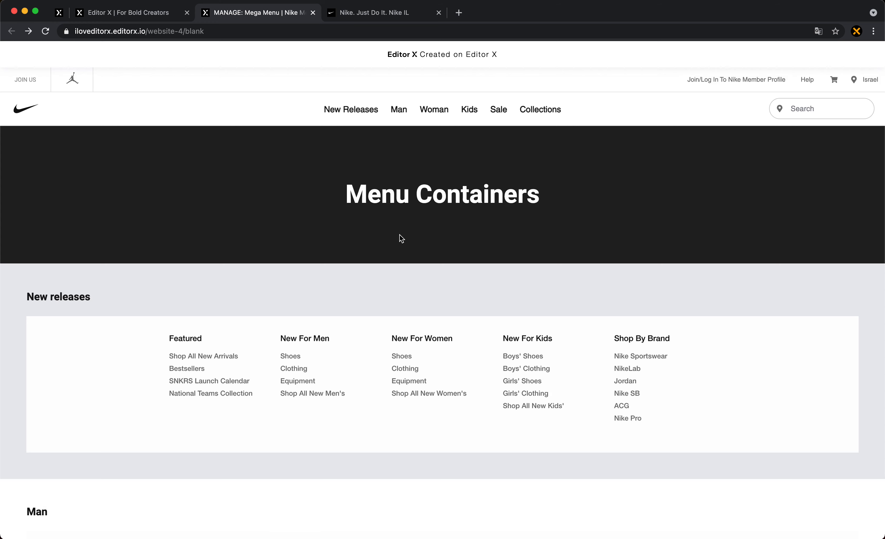
- Back in the editor, dismiss the publishing confirmation and set the Header section's scroll effect to Fixed
{"action": "left_click", "coordinate": [155, 21]}
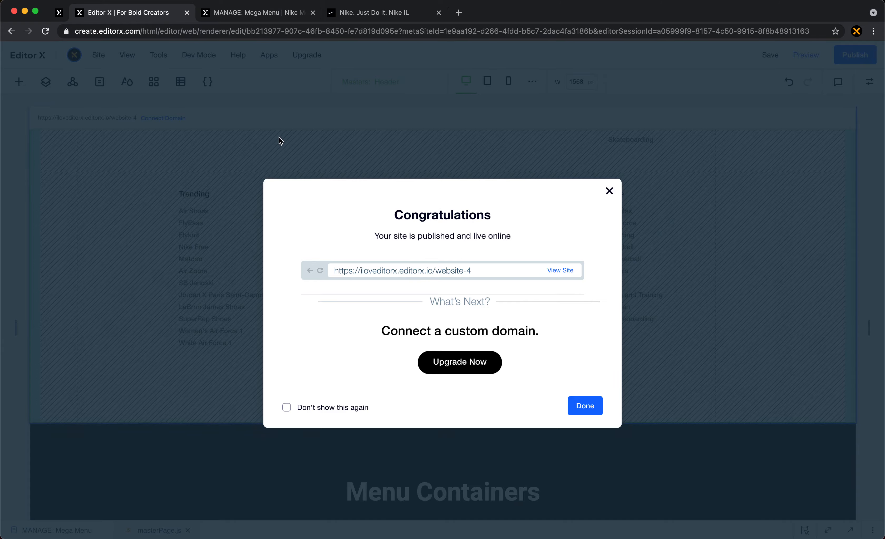
{"action": "left_click", "coordinate": [281, 141]}
{"action": "scroll", "coordinate": [521, 300], "scroll_direction": "up", "scroll_amount": 15}
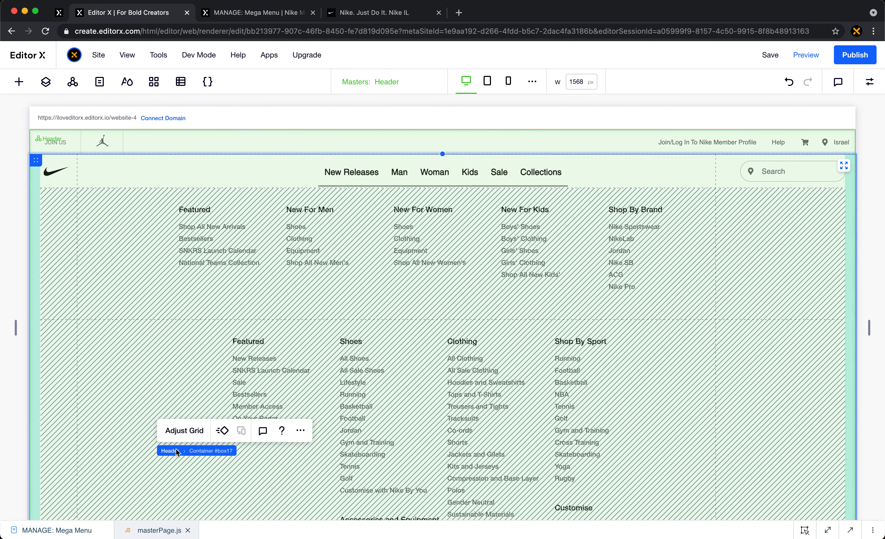
{"action": "left_click", "coordinate": [177, 451]}
{"action": "left_click", "coordinate": [870, 81]}
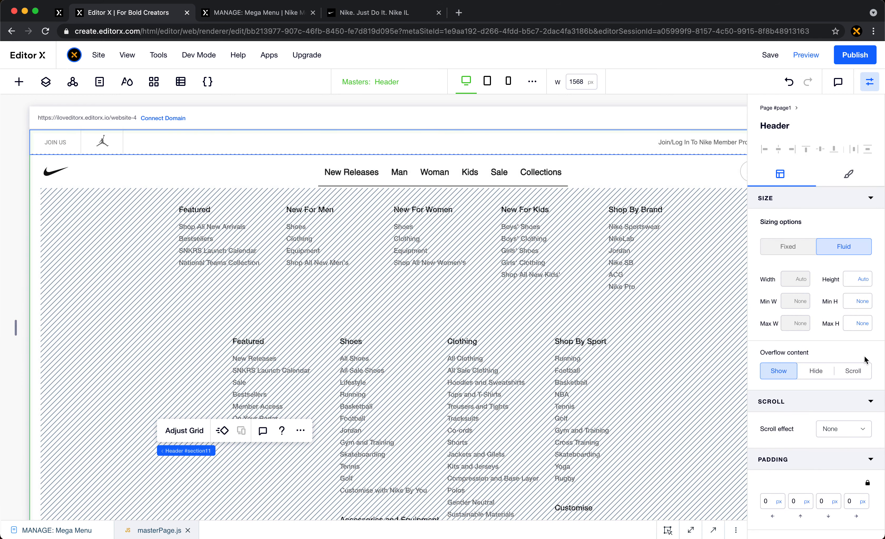
{"action": "left_click", "coordinate": [837, 431]}
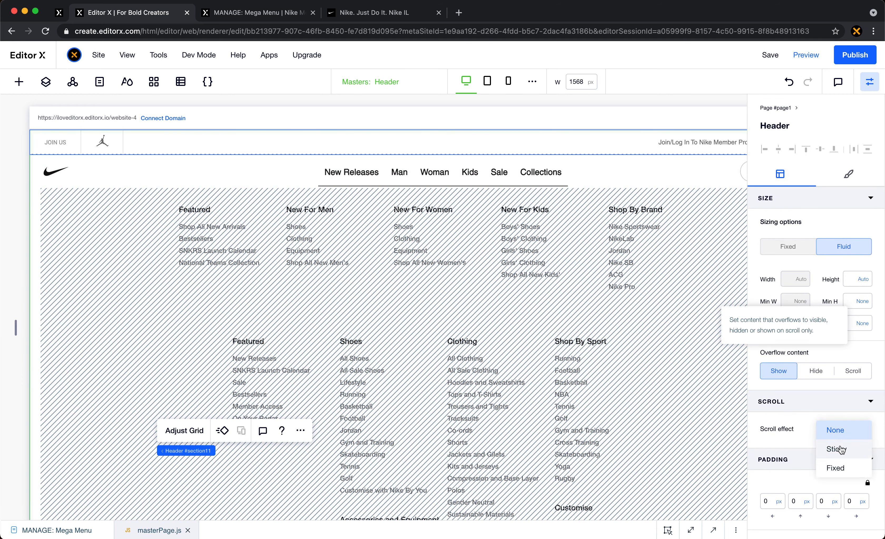
{"action": "left_click", "coordinate": [844, 470]}
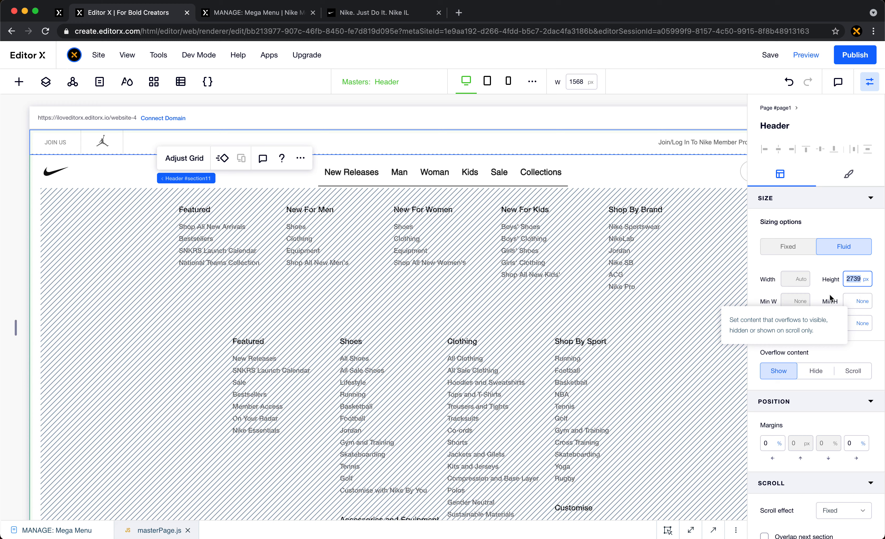
- Examine the size settings of the menu container #box17, the Header section and the upper bar container #box16
{"action": "left_click", "coordinate": [598, 173]}
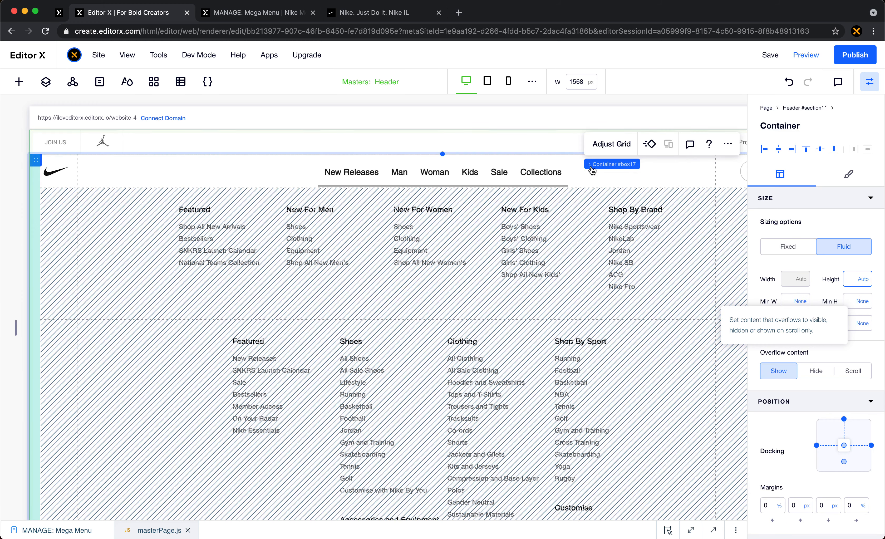
{"action": "left_click", "coordinate": [600, 167]}
{"action": "left_click", "coordinate": [600, 167]}
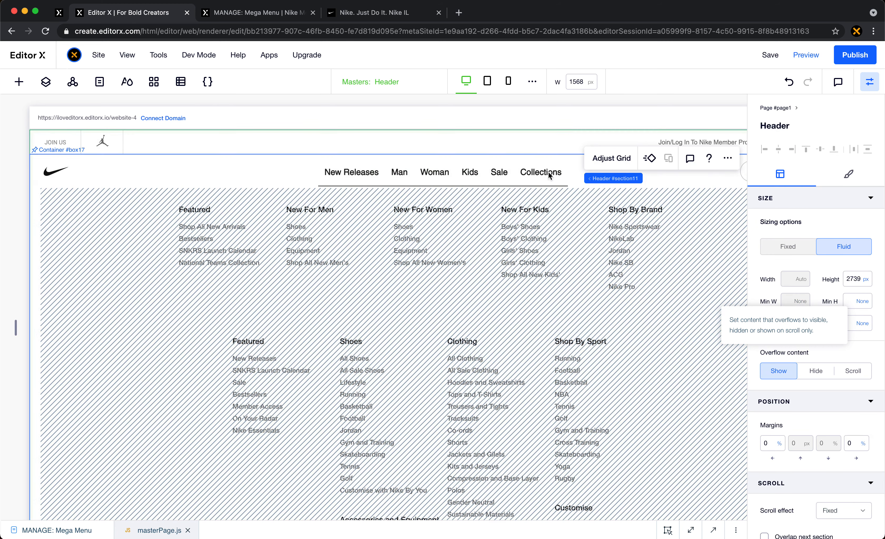
{"action": "mouse_move", "coordinate": [597, 183]}
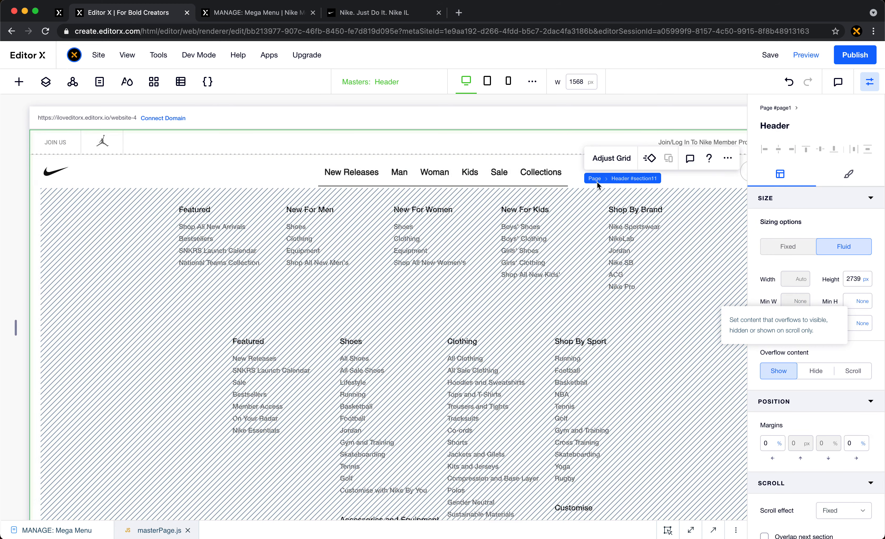
{"action": "left_click", "coordinate": [459, 146]}
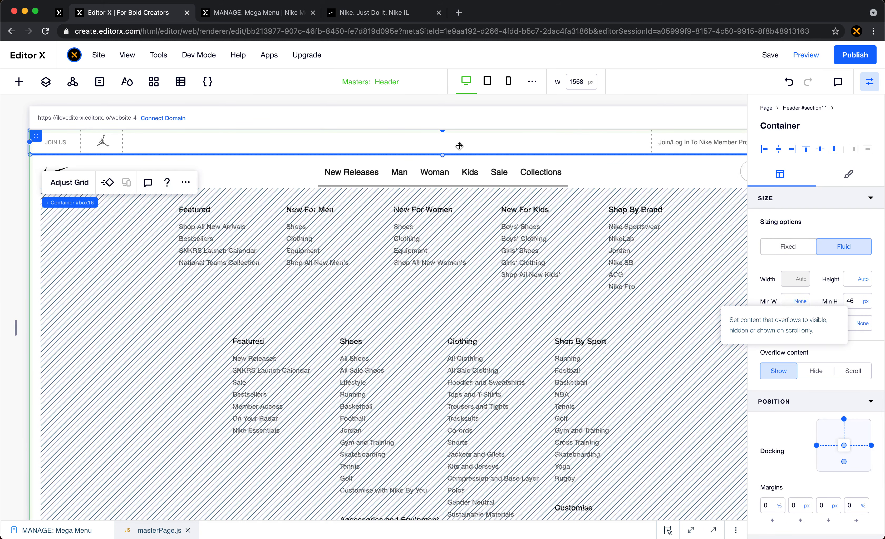
{"action": "scroll", "coordinate": [459, 146], "scroll_direction": "right", "scroll_amount": 5}
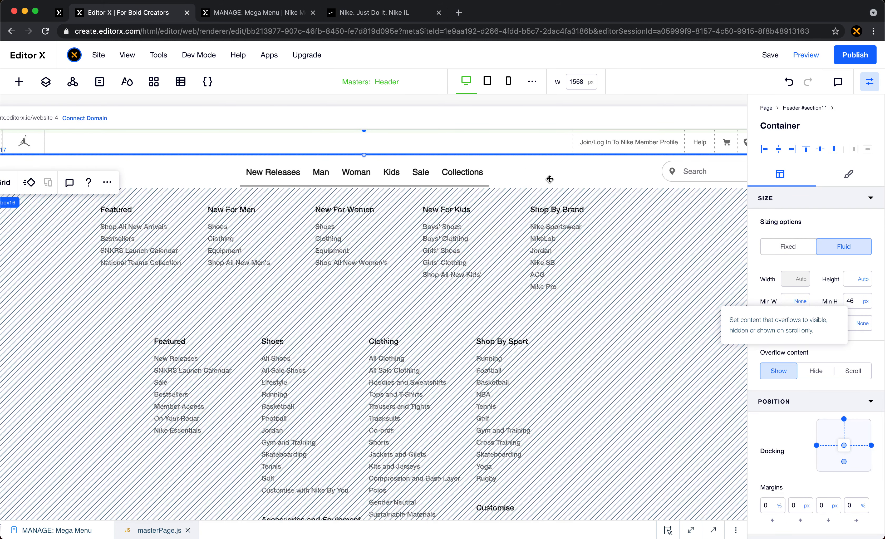
- Check the collapsed header on the live site, then return to the editor and inspect the upper bar container's minimum height
{"action": "left_click", "coordinate": [276, 15]}
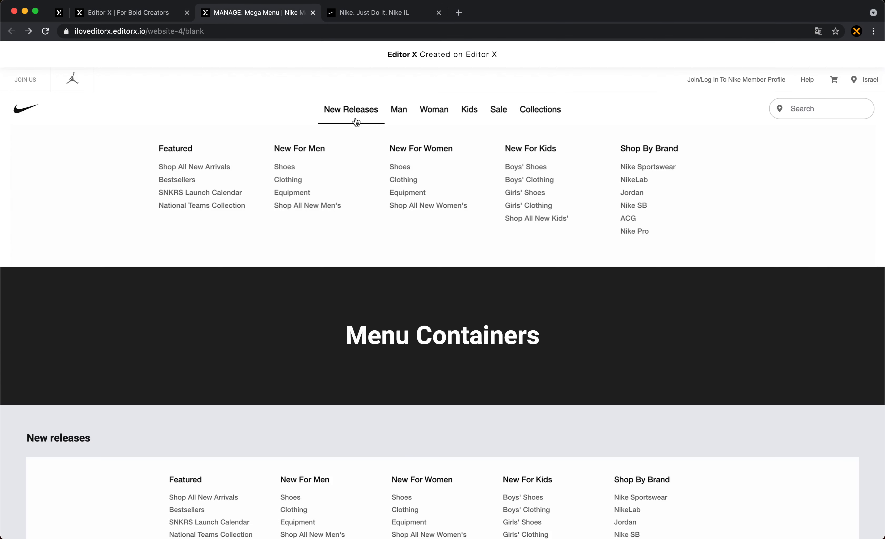
{"action": "mouse_move", "coordinate": [416, 107]}
{"action": "left_click", "coordinate": [150, 11]}
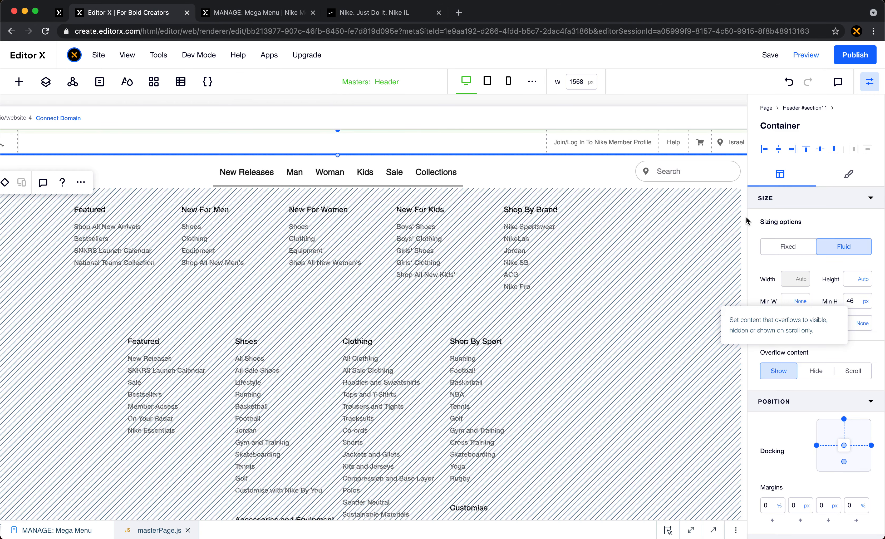
{"action": "left_click", "coordinate": [857, 300]}
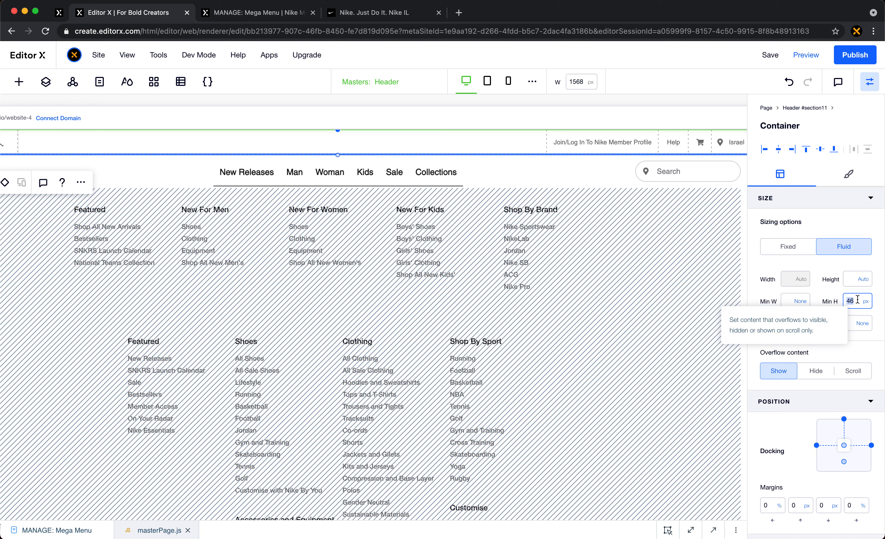
- Set the top margin of the #tabsWrapper container holding the menu items to 0 px
{"action": "left_click", "coordinate": [575, 175]}
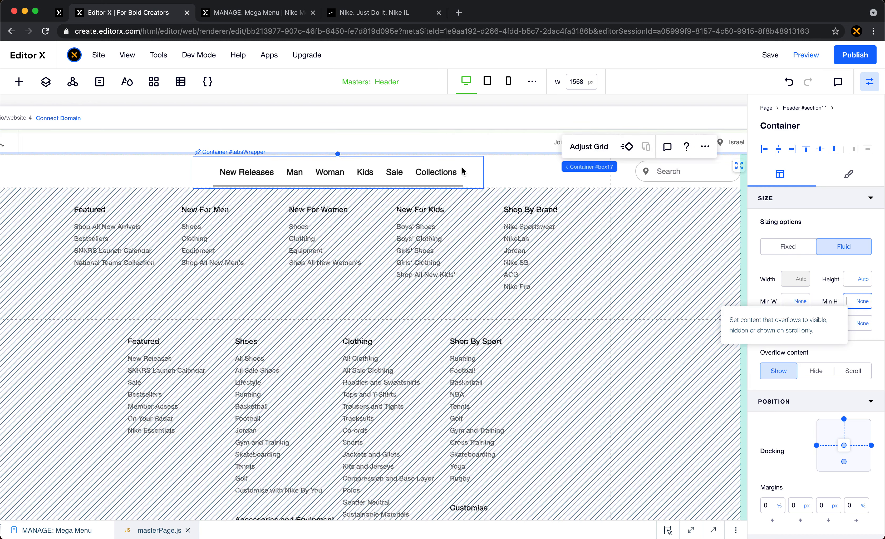
{"action": "left_click", "coordinate": [474, 163]}
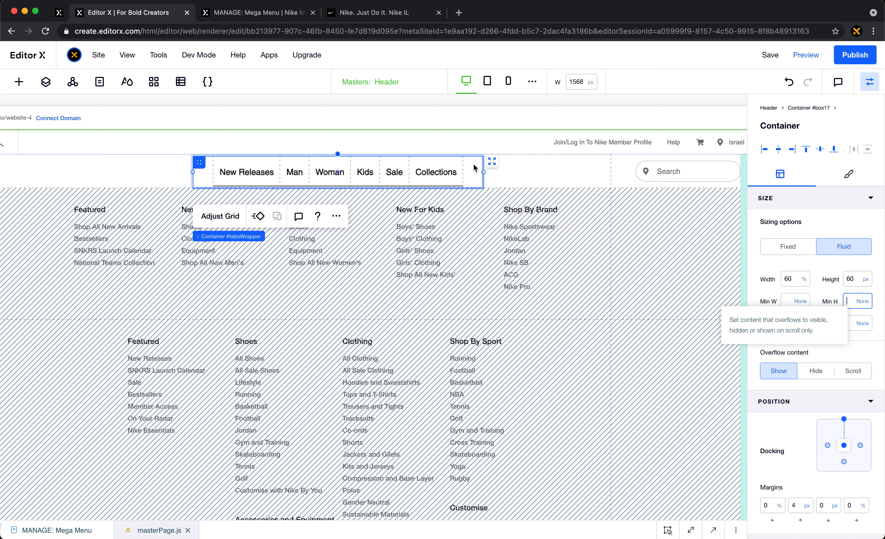
{"action": "left_click", "coordinate": [799, 506]}
{"action": "type", "text": "0"}
{"action": "key", "text": "Return"}
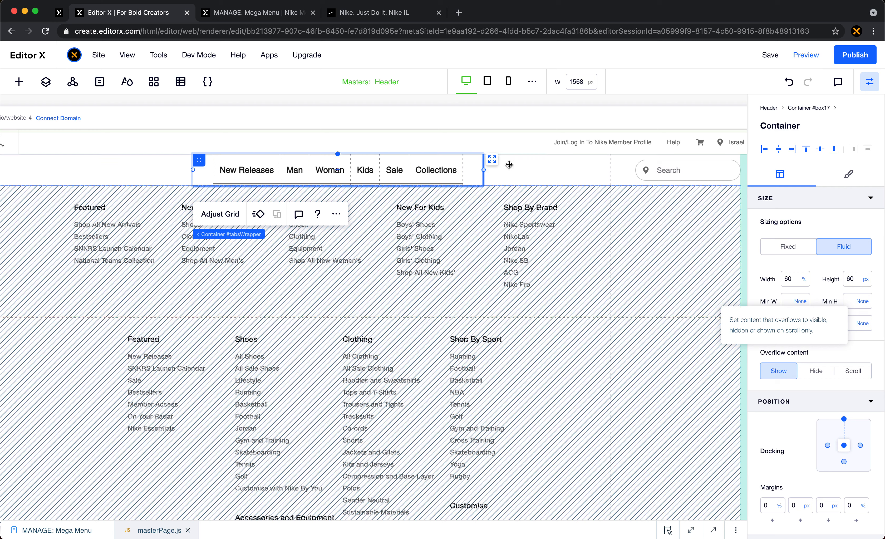
- Set the Header section's height to 106 px and publish the site
{"action": "left_click", "coordinate": [508, 142]}
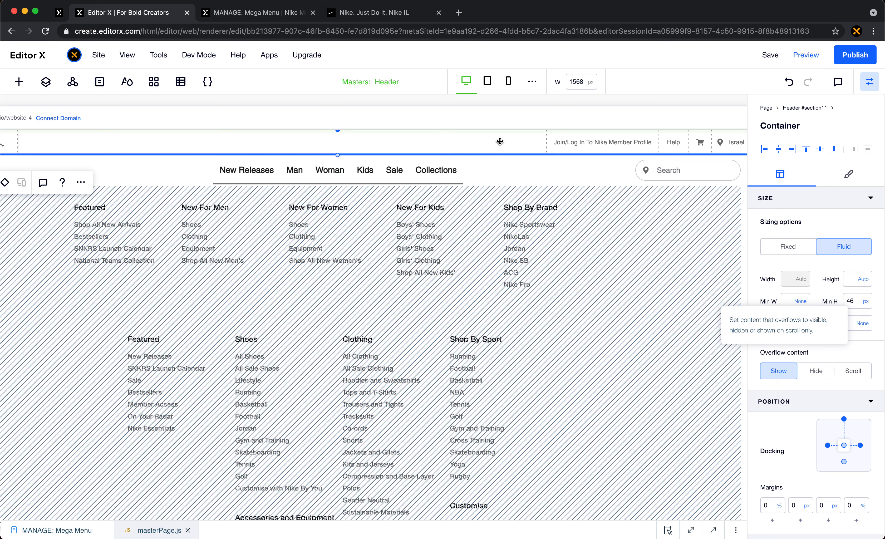
{"action": "left_click", "coordinate": [570, 172]}
{"action": "left_click", "coordinate": [795, 109]}
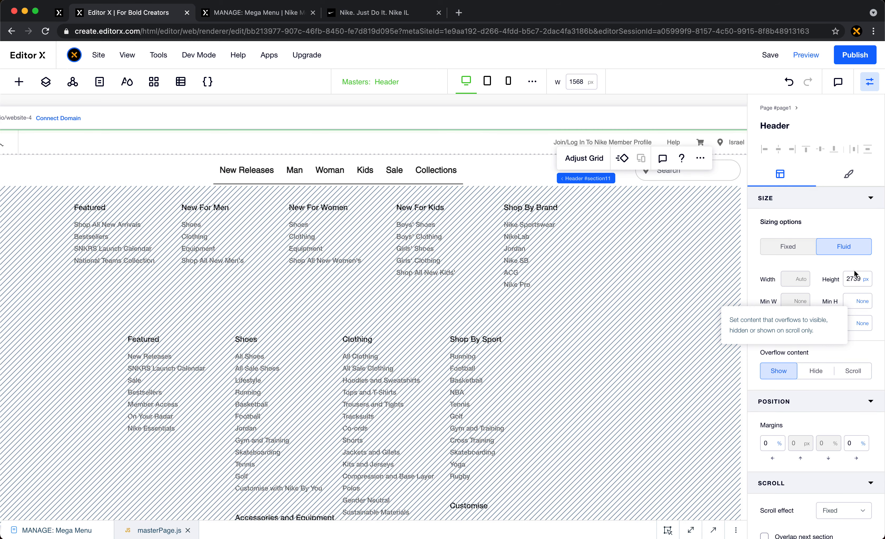
{"action": "left_click", "coordinate": [852, 279]}
{"action": "type", "text": "106"}
{"action": "key", "text": "Return"}
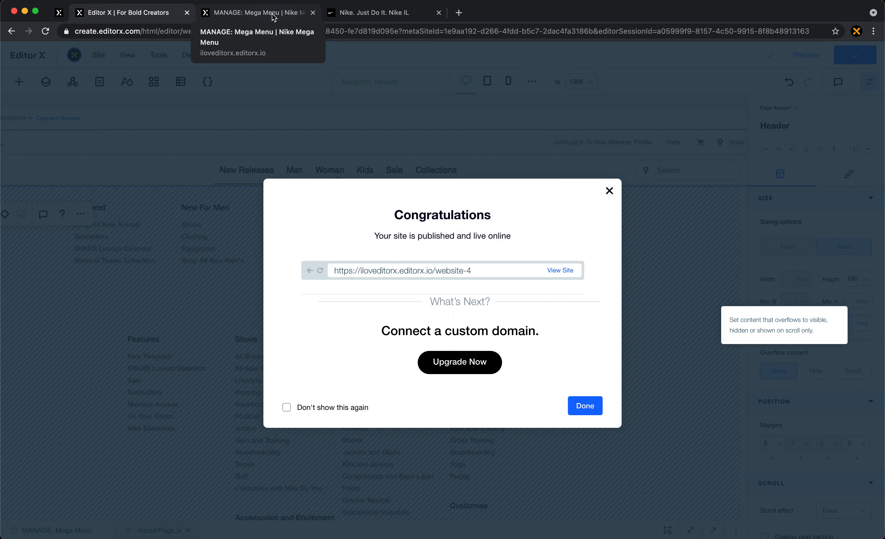
- Switch to the live site, reload it, and check the fixed header and its hover panels while moving through the page
{"action": "left_click", "coordinate": [273, 17]}
{"action": "left_click", "coordinate": [50, 32]}
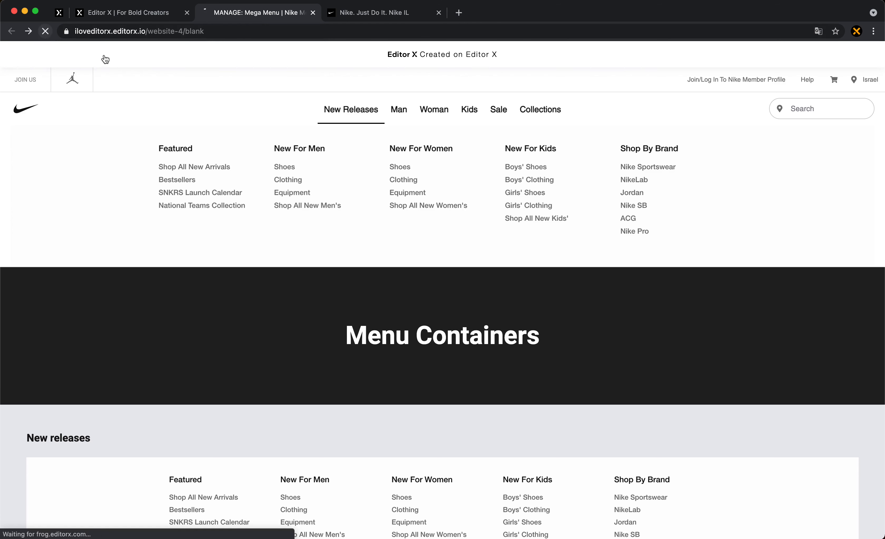
{"action": "scroll", "coordinate": [302, 239], "scroll_direction": "down", "scroll_amount": 5}
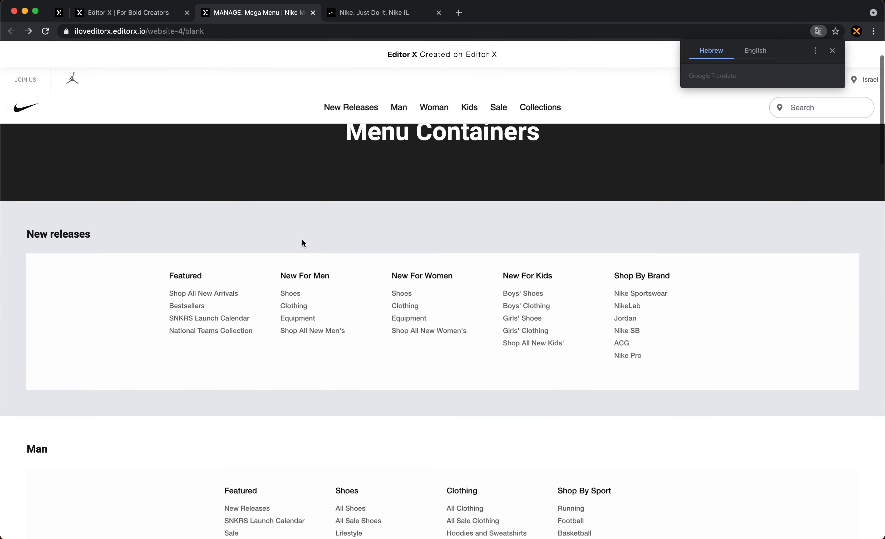
{"action": "scroll", "coordinate": [302, 240], "scroll_direction": "up", "scroll_amount": 4}
{"action": "scroll", "coordinate": [302, 239], "scroll_direction": "down", "scroll_amount": 4}
{"action": "scroll", "coordinate": [302, 240], "scroll_direction": "up", "scroll_amount": 4}
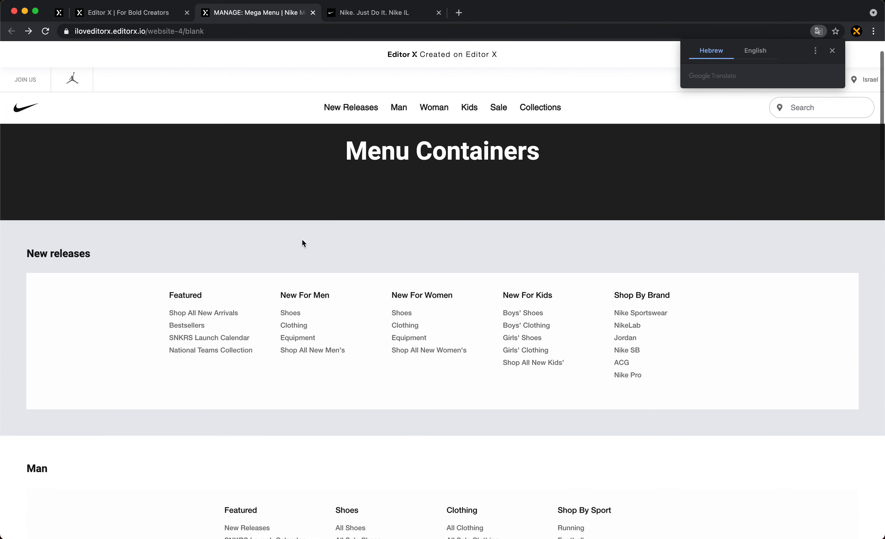
{"action": "scroll", "coordinate": [302, 240], "scroll_direction": "down", "scroll_amount": 1}
{"action": "scroll", "coordinate": [305, 240], "scroll_direction": "down", "scroll_amount": 2}
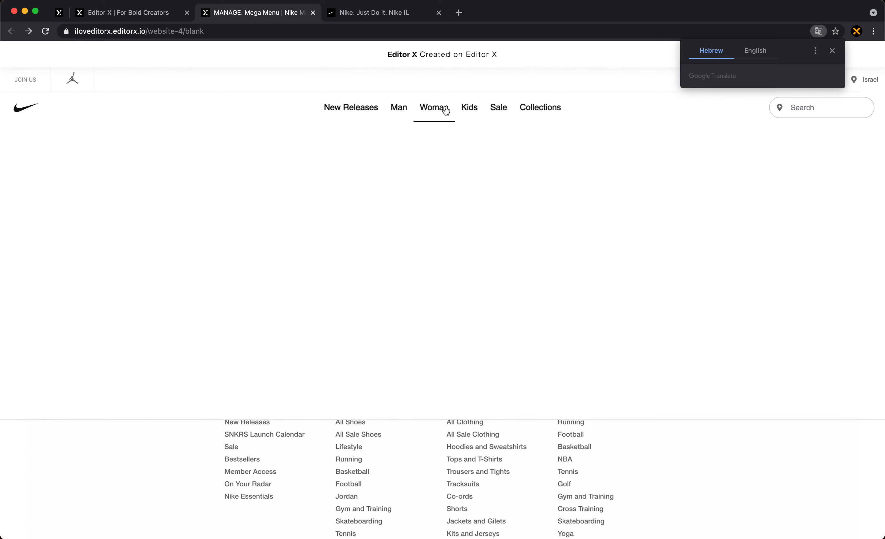
{"action": "mouse_move", "coordinate": [526, 109]}
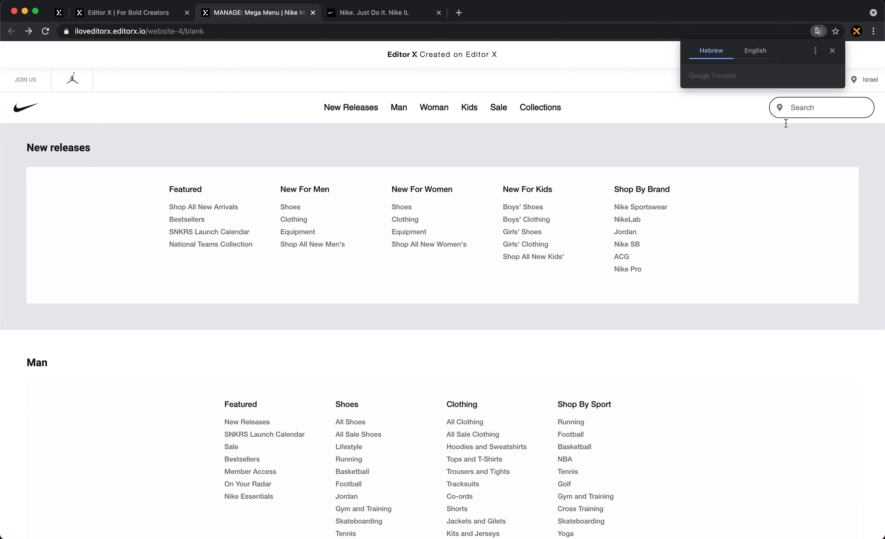
{"action": "left_click", "coordinate": [832, 51]}
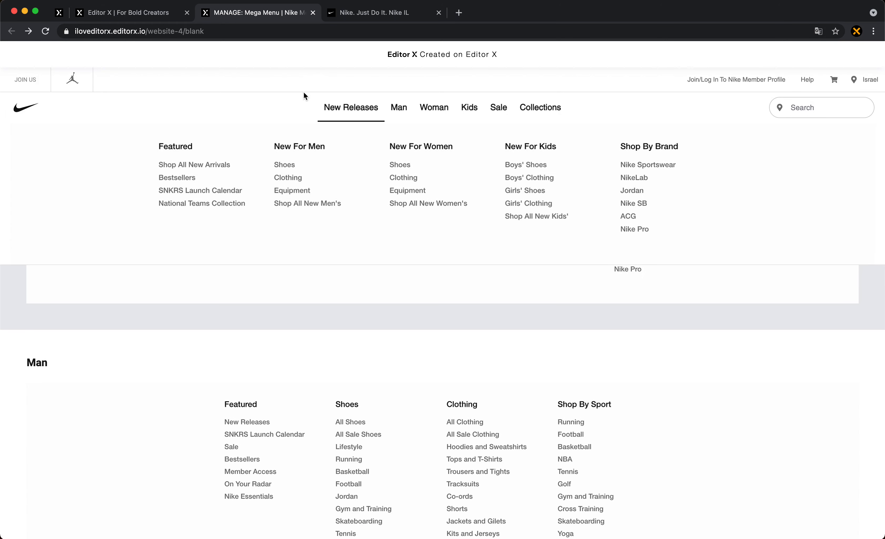
- Switch to the original Nike site and examine how its menu panels animate for New Releases, Women, Kids and Collections
{"action": "left_click", "coordinate": [373, 14]}
{"action": "mouse_move", "coordinate": [381, 83]}
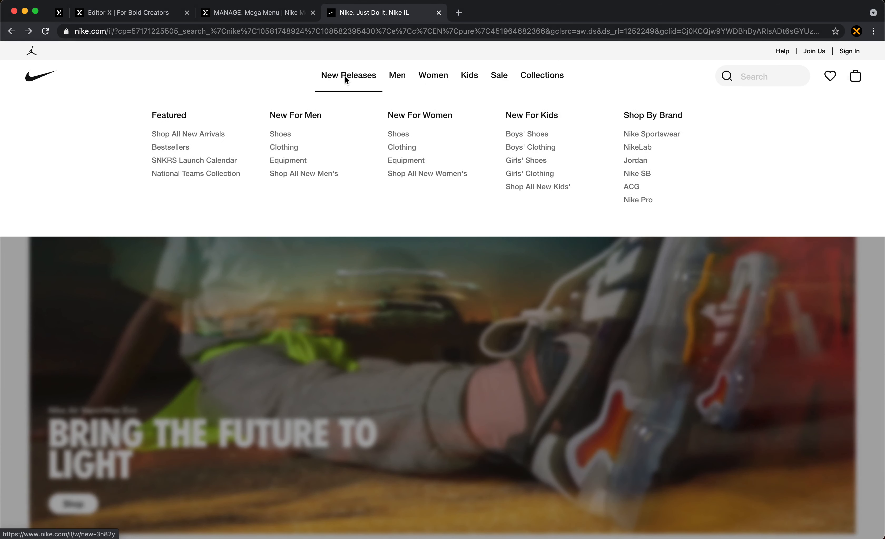
{"action": "mouse_move", "coordinate": [430, 80]}
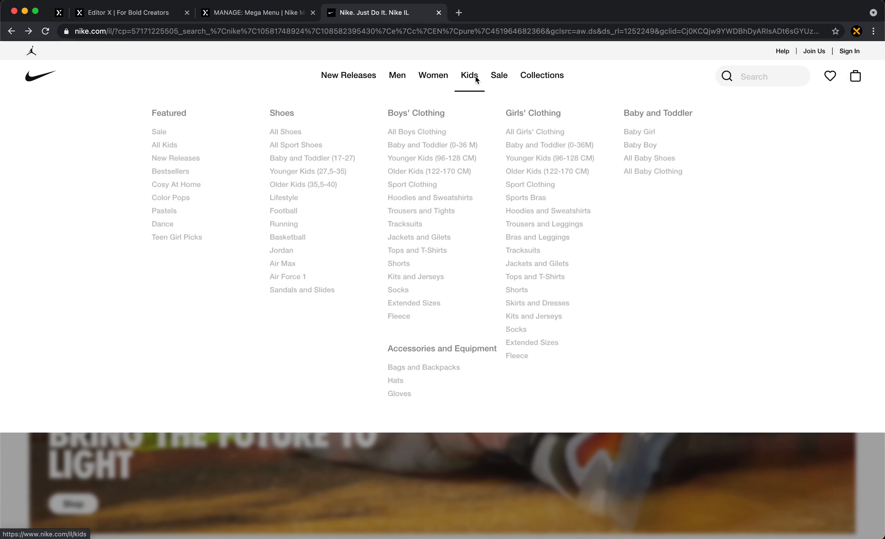
{"action": "mouse_move", "coordinate": [522, 79]}
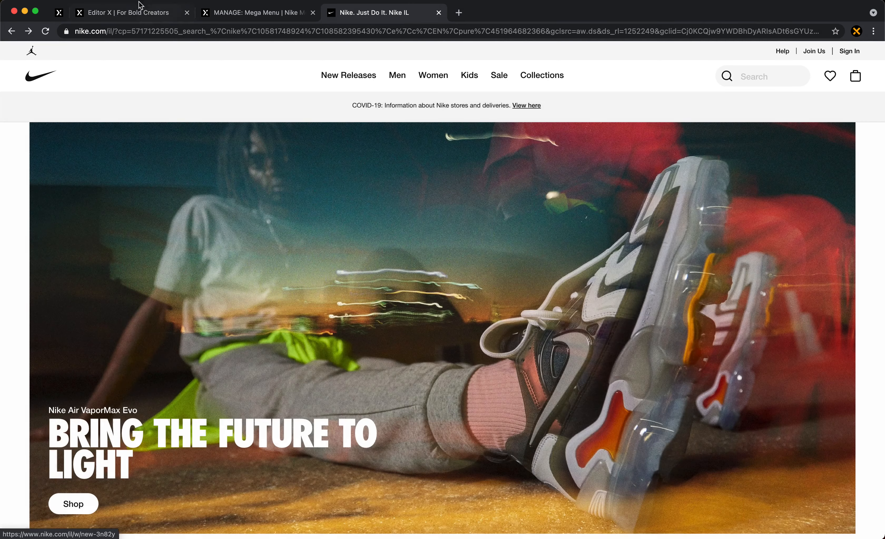
- Return to the editor, expand the masterPage.js code and uncomment the wixAnimations timeline block in openRelevantPanel
{"action": "left_click", "coordinate": [138, 12]}
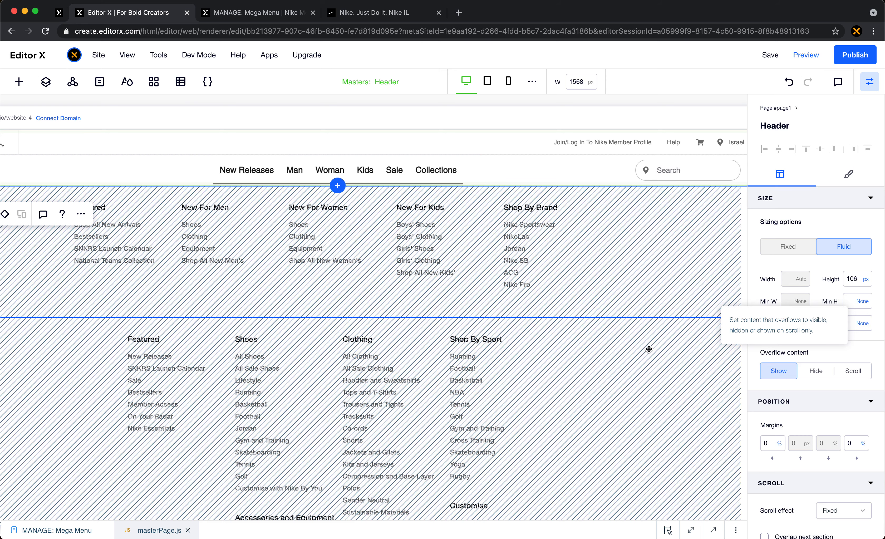
{"action": "left_click", "coordinate": [690, 529]}
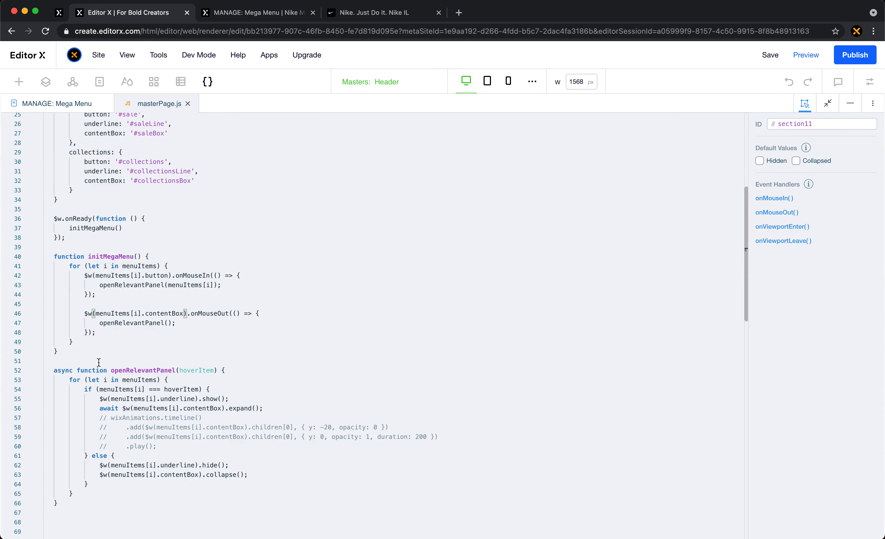
{"action": "scroll", "coordinate": [99, 362], "scroll_direction": "down", "scroll_amount": 1}
{"action": "left_click_drag", "start_coordinate": [161, 420], "coordinate": [112, 391]}
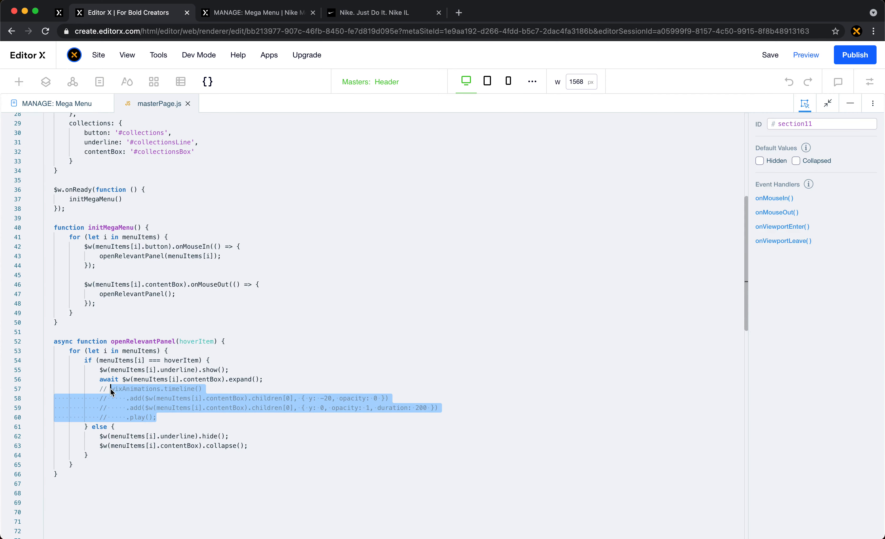
{"action": "key", "text": "super+slash"}
- Trace wixAnimations to its import statement on the first line of masterPage.js
{"action": "double_click", "coordinate": [120, 389]}
{"action": "scroll", "coordinate": [195, 377], "scroll_direction": "up", "scroll_amount": 7}
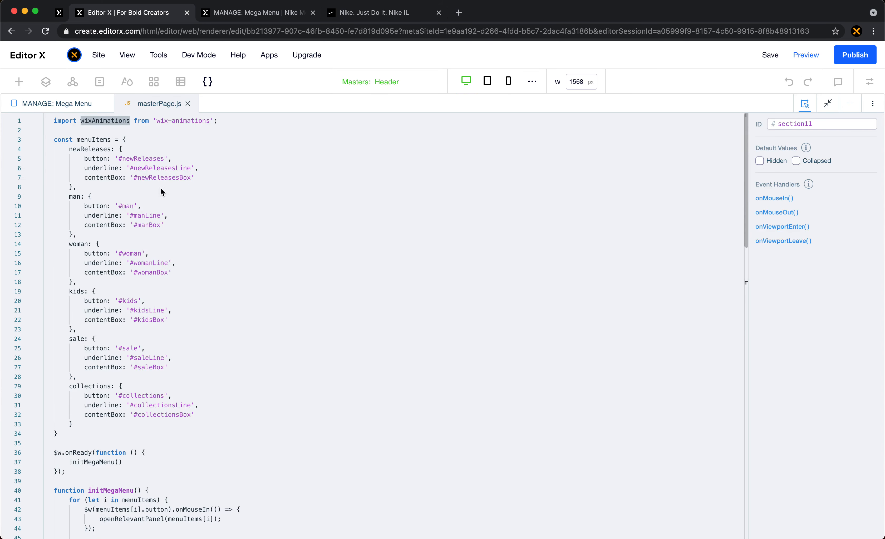
{"action": "left_click", "coordinate": [189, 167]}
{"action": "left_click_drag", "start_coordinate": [243, 120], "coordinate": [48, 118]}
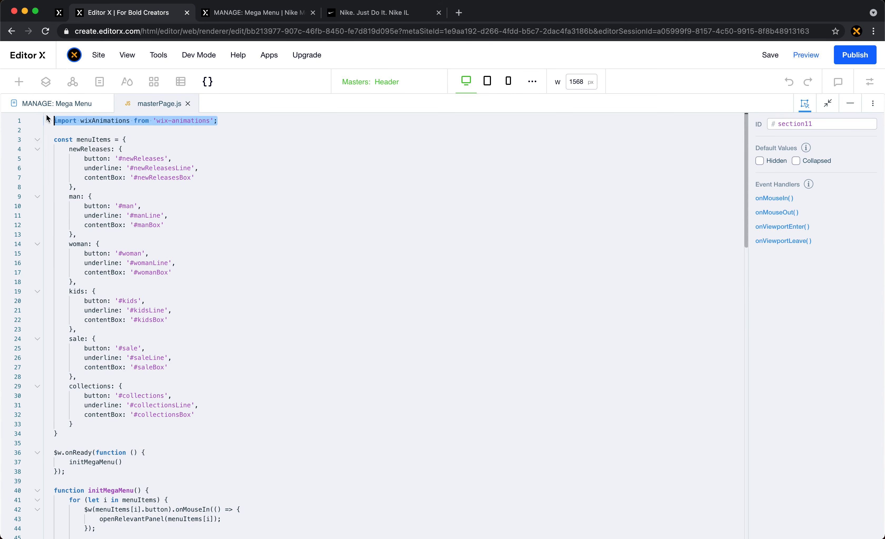
{"action": "scroll", "coordinate": [181, 248], "scroll_direction": "down", "scroll_amount": 12}
{"action": "scroll", "coordinate": [181, 248], "scroll_direction": "up", "scroll_amount": 5}
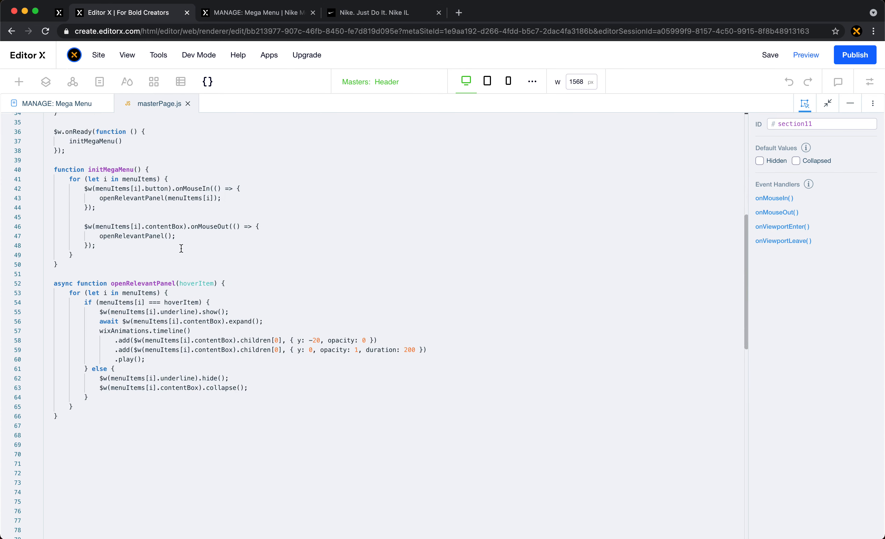
- Examine the target of the timeline's first add call, from the current menu item's contentBox to its children[0]
{"action": "mouse_move", "coordinate": [136, 331]}
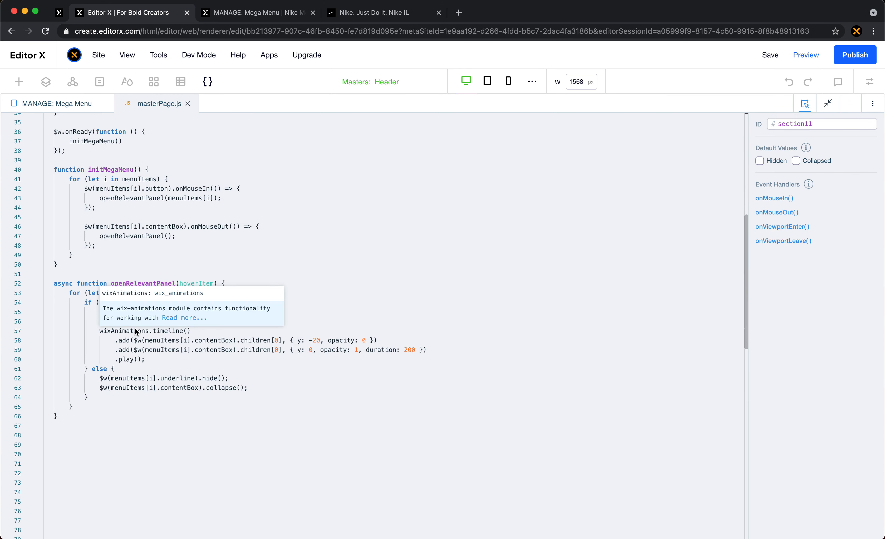
{"action": "double_click", "coordinate": [127, 343]}
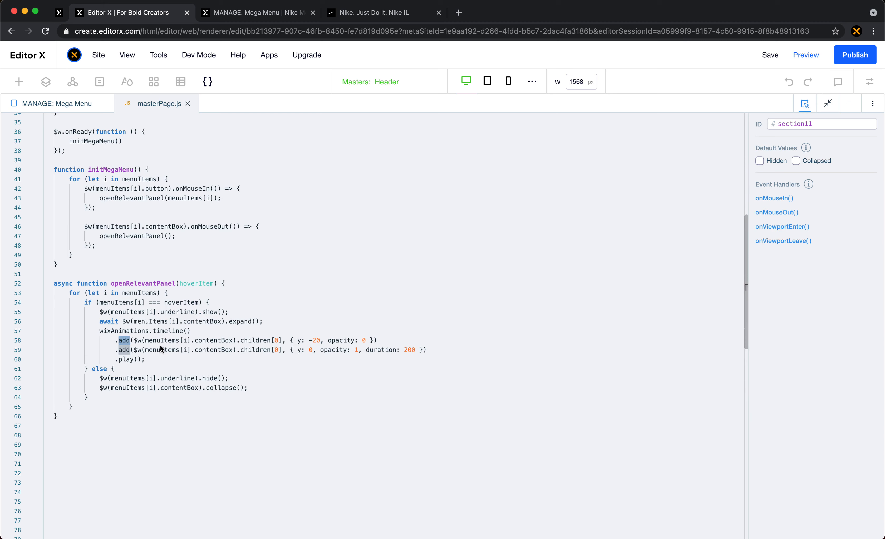
{"action": "left_click_drag", "start_coordinate": [135, 341], "coordinate": [145, 341]}
{"action": "double_click", "coordinate": [169, 343]}
{"action": "double_click", "coordinate": [184, 341]}
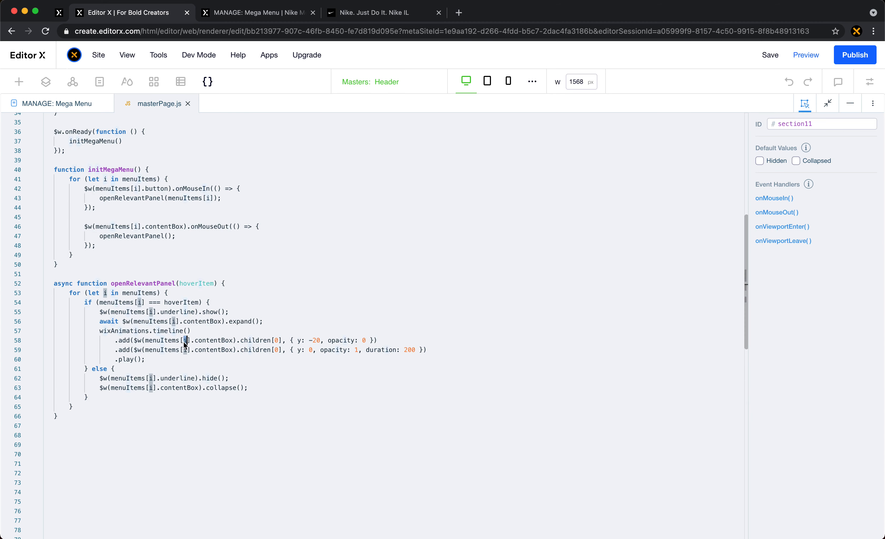
{"action": "double_click", "coordinate": [214, 341]}
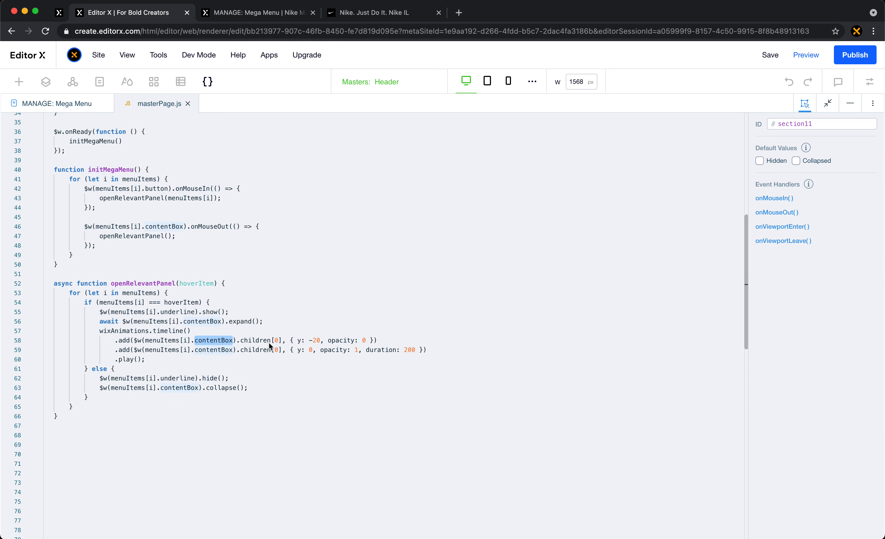
{"action": "double_click", "coordinate": [253, 341]}
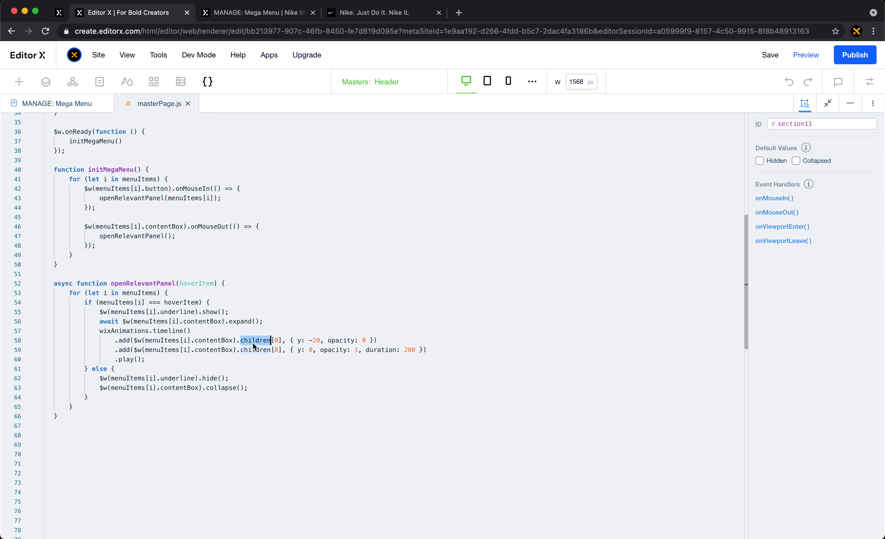
{"action": "left_click", "coordinate": [276, 341]}
- Go back to the canvas, display element IDs in the layer list and select #imageX17 inside #newReleasesBox
{"action": "left_click", "coordinate": [850, 103]}
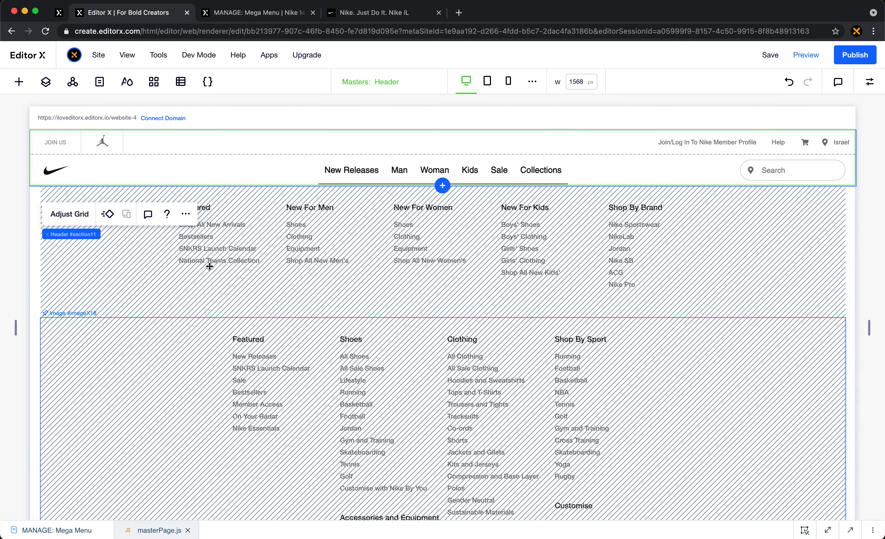
{"action": "left_click", "coordinate": [161, 279]}
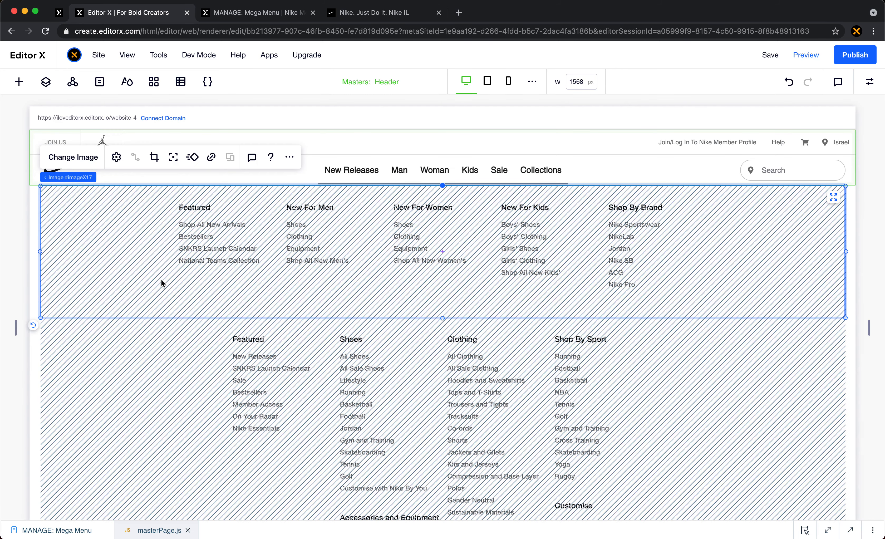
{"action": "left_click", "coordinate": [47, 87]}
{"action": "left_click", "coordinate": [84, 341]}
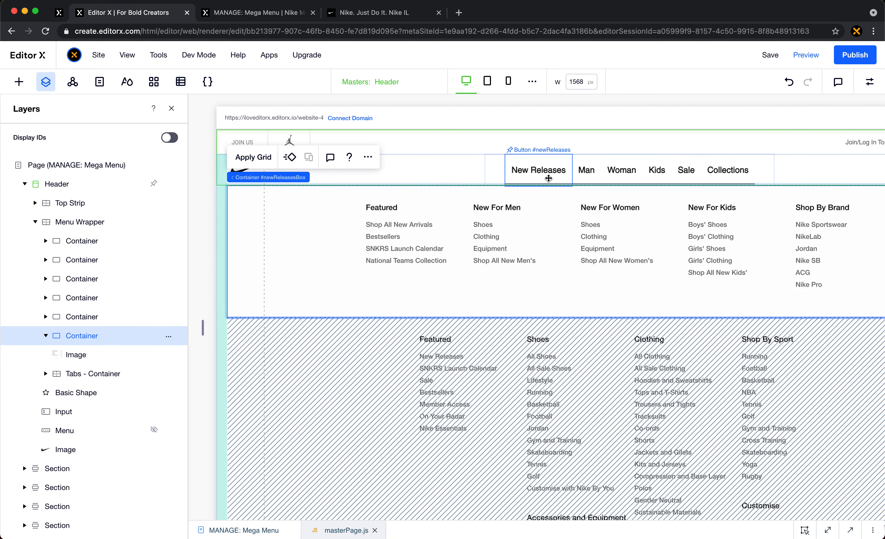
{"action": "left_click", "coordinate": [170, 137]}
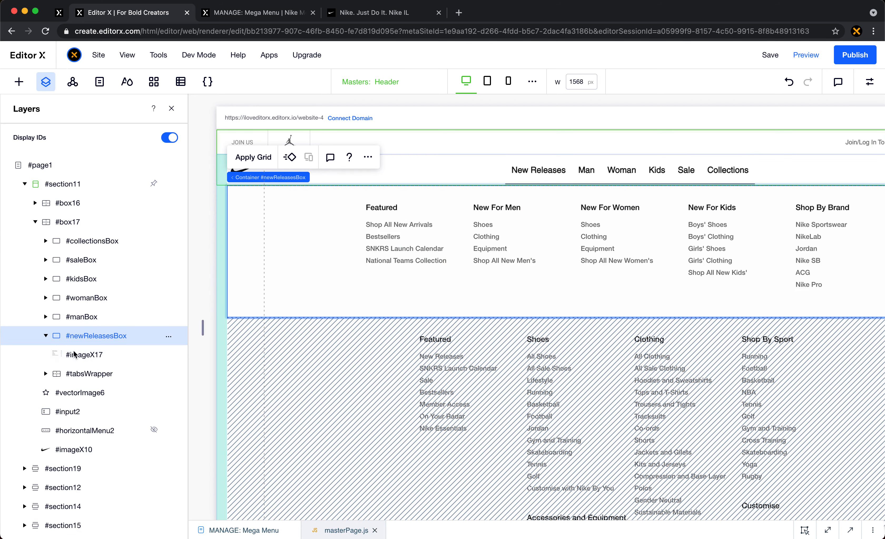
{"action": "left_click", "coordinate": [91, 358]}
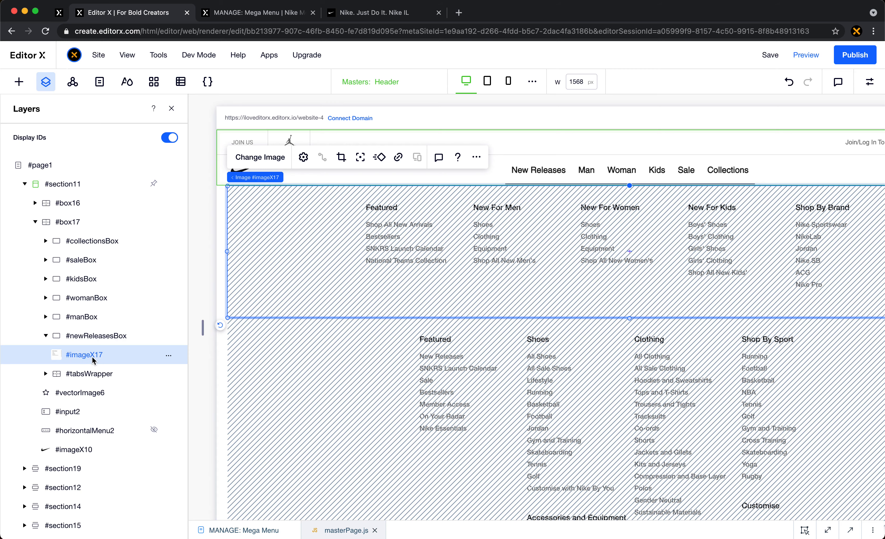
- Reopen the full-size code and examine the y: -20 and opacity: 0 starting values in the first add call
{"action": "left_click", "coordinate": [828, 530]}
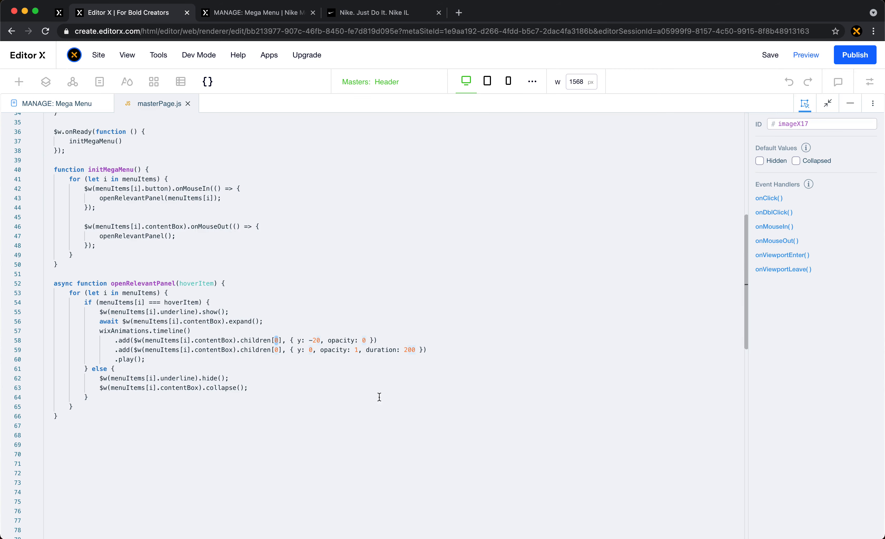
{"action": "left_click_drag", "start_coordinate": [236, 340], "coordinate": [304, 343]}
{"action": "left_click", "coordinate": [395, 341]}
{"action": "double_click", "coordinate": [301, 342]}
{"action": "left_click_drag", "start_coordinate": [310, 341], "coordinate": [321, 341]}
{"action": "left_click", "coordinate": [336, 343]}
{"action": "left_click", "coordinate": [382, 341]}
- Examine the contentBox target of the timeline's second add call and compare it with the New Releases panel on the live site
{"action": "mouse_move", "coordinate": [121, 354]}
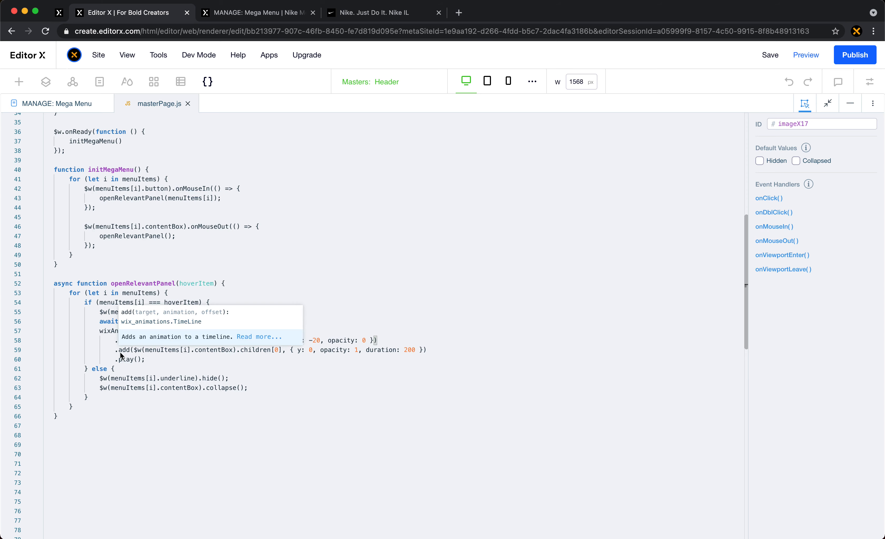
{"action": "left_click", "coordinate": [194, 353]}
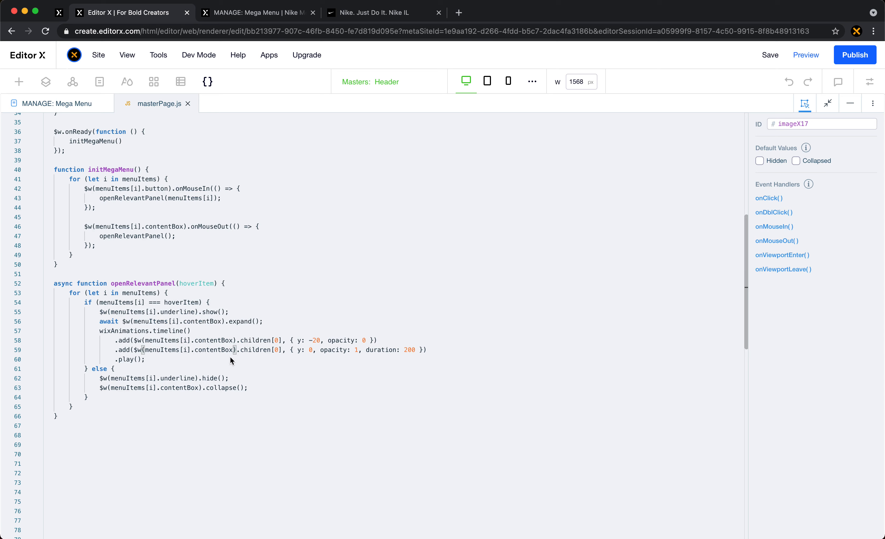
{"action": "left_click_drag", "start_coordinate": [234, 355], "coordinate": [196, 354]}
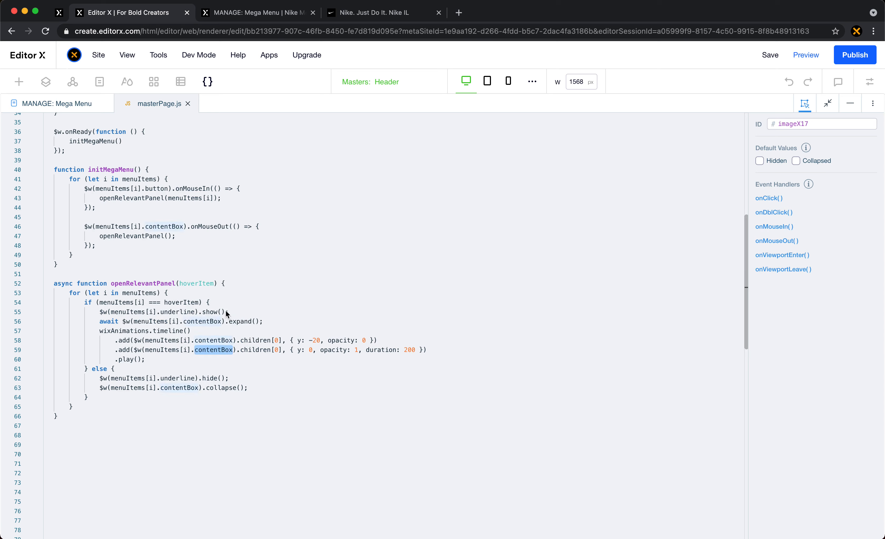
{"action": "left_click", "coordinate": [277, 14]}
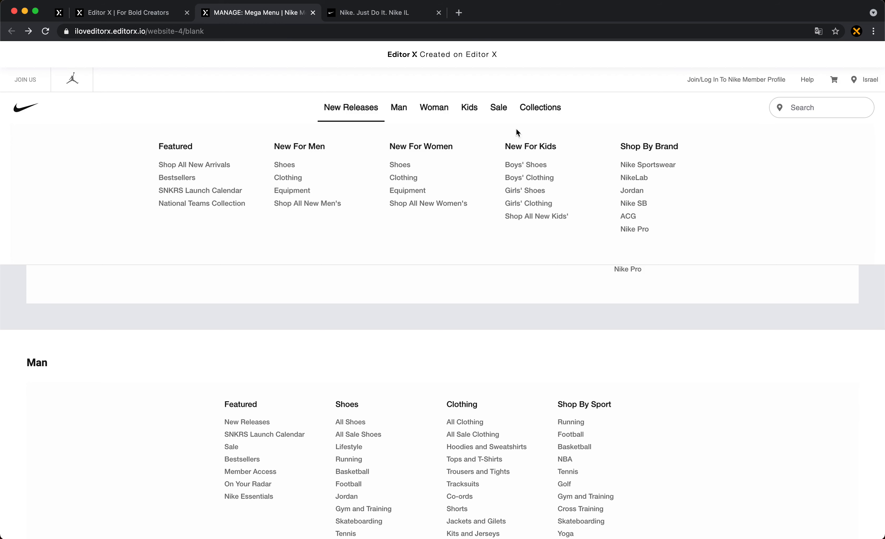
{"action": "left_click", "coordinate": [149, 15]}
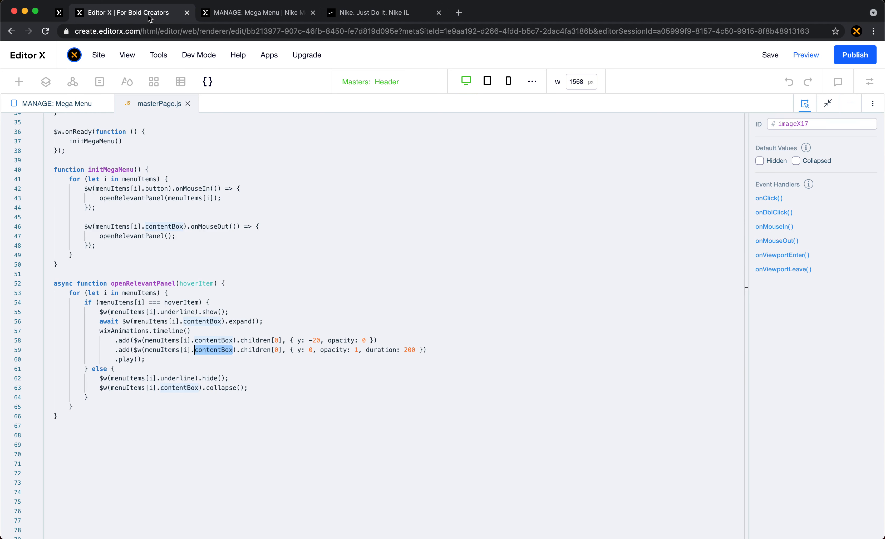
- Examine the second add call's children[0] target, its y: 0, opacity: 1 and duration: 200 values, and the closing play call
{"action": "scroll", "coordinate": [221, 355], "scroll_direction": "up", "scroll_amount": 3}
{"action": "scroll", "coordinate": [220, 354], "scroll_direction": "down", "scroll_amount": 1}
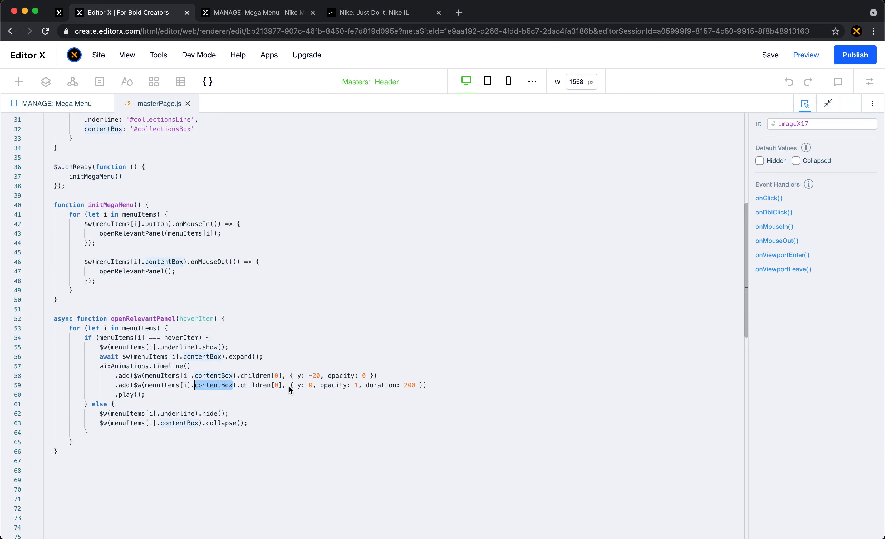
{"action": "double_click", "coordinate": [276, 386]}
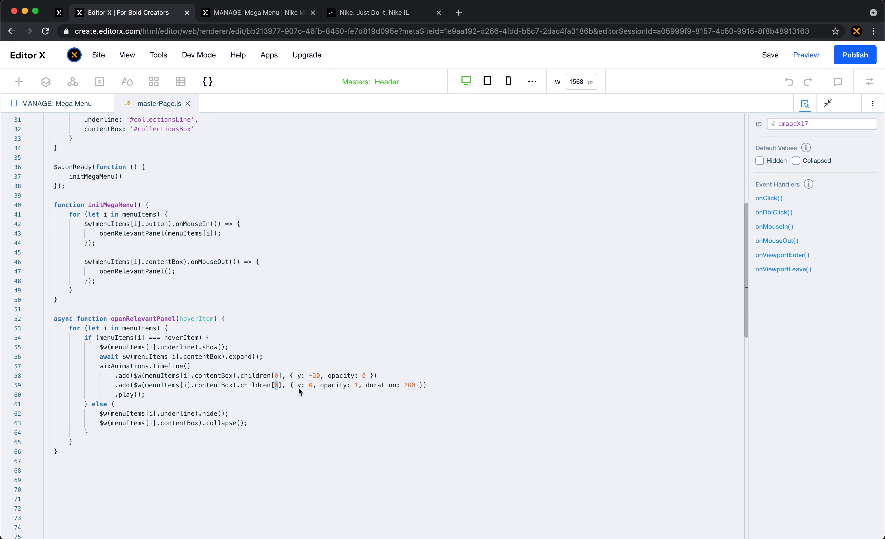
{"action": "double_click", "coordinate": [309, 388]}
{"action": "left_click_drag", "start_coordinate": [320, 385], "coordinate": [358, 388]}
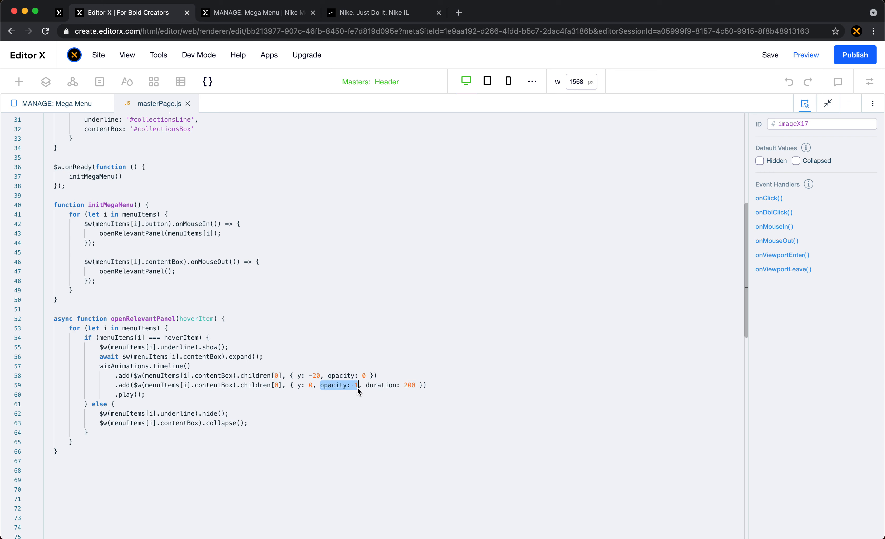
{"action": "left_click", "coordinate": [358, 387]}
{"action": "double_click", "coordinate": [407, 386]}
{"action": "key", "text": "Right"}
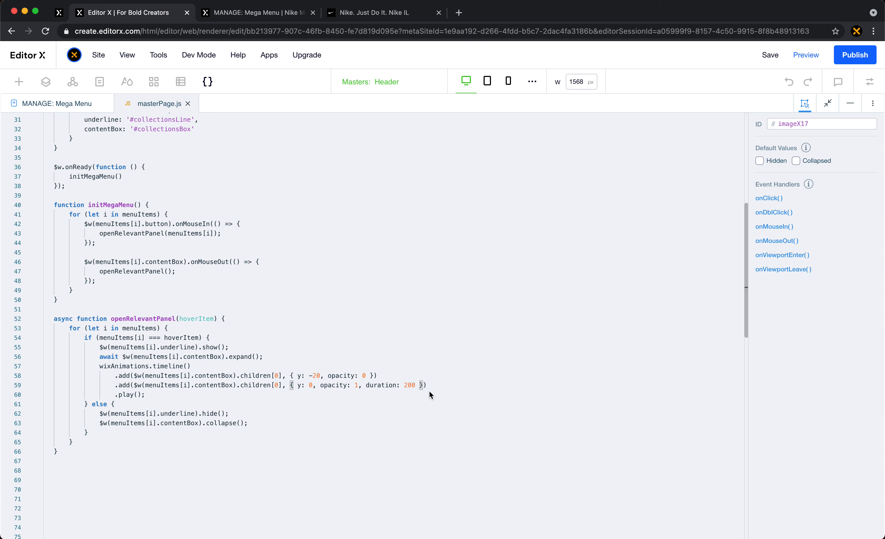
{"action": "double_click", "coordinate": [126, 395]}
- Reload the live mega menu page and check the panels' entrance animation from New Releases across to Collections
{"action": "left_click", "coordinate": [274, 21]}
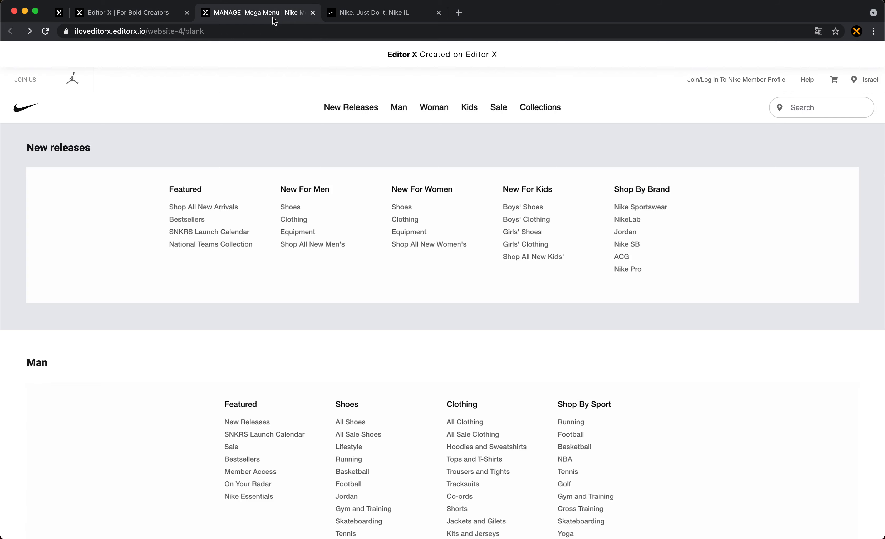
{"action": "left_click", "coordinate": [48, 36]}
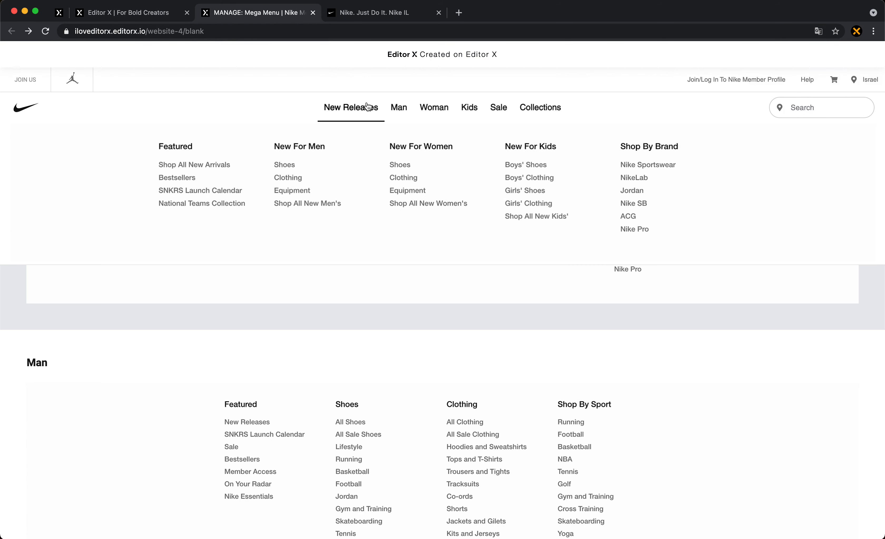
{"action": "mouse_move", "coordinate": [426, 112]}
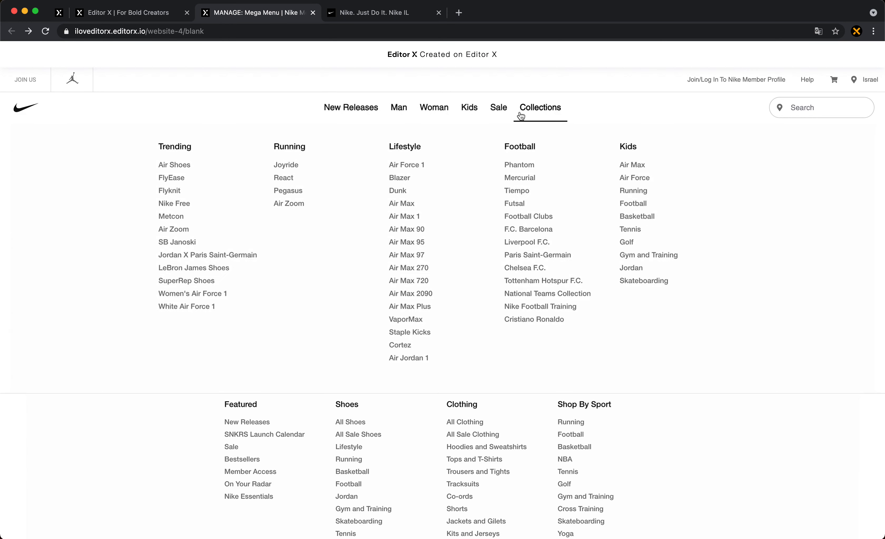
- Open the live site's home page at iloveditorx.editorx.io/website-4/
{"action": "left_click", "coordinate": [207, 33]}
{"action": "left_click", "coordinate": [284, 31]}
{"action": "key", "text": "shift+Left"}
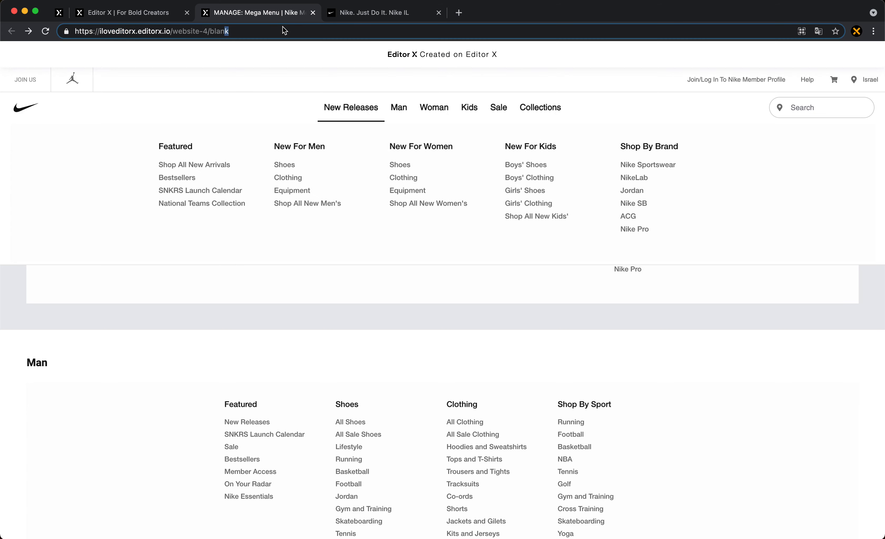
{"action": "key", "text": "BackSpace"}
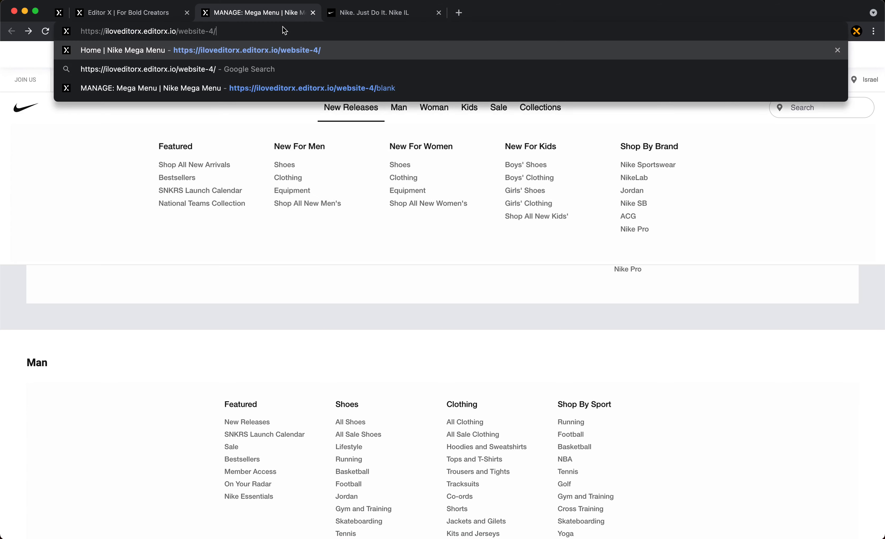
{"action": "key", "text": "Return"}
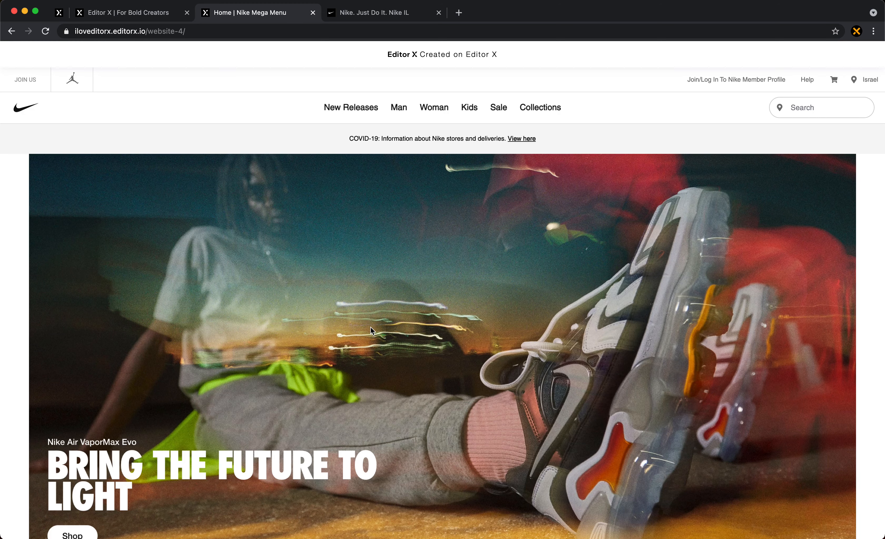
- Compare the scrolling and hover panels of the live home page's header with those of the original nike.com page
{"action": "scroll", "coordinate": [371, 330], "scroll_direction": "down", "scroll_amount": 5}
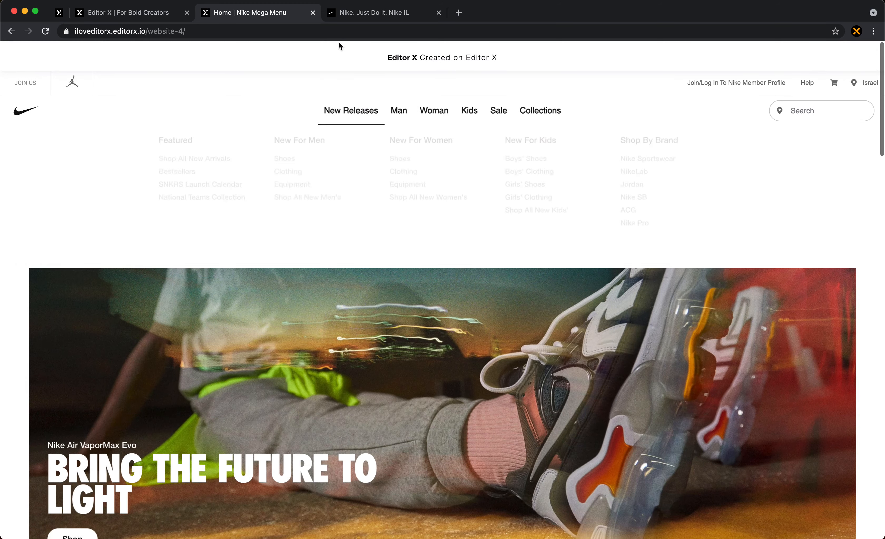
{"action": "left_click", "coordinate": [376, 13]}
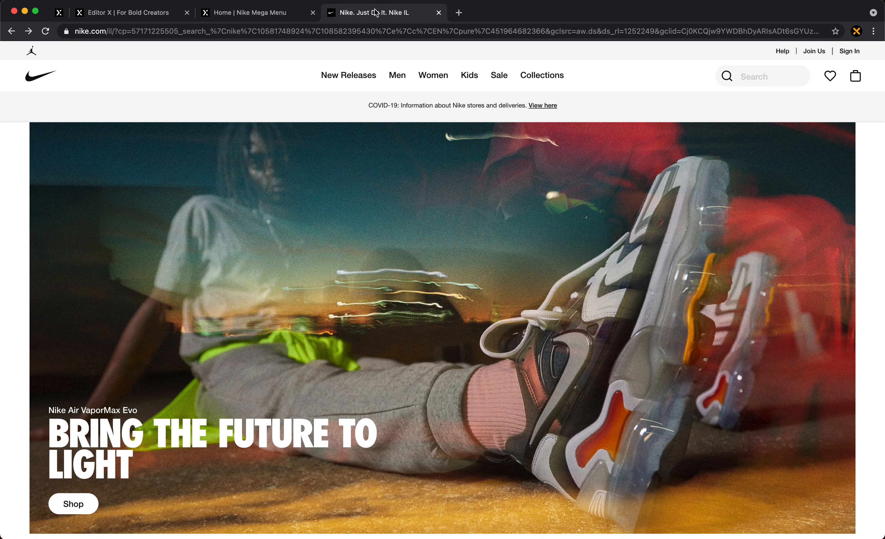
{"action": "left_click", "coordinate": [273, 16]}
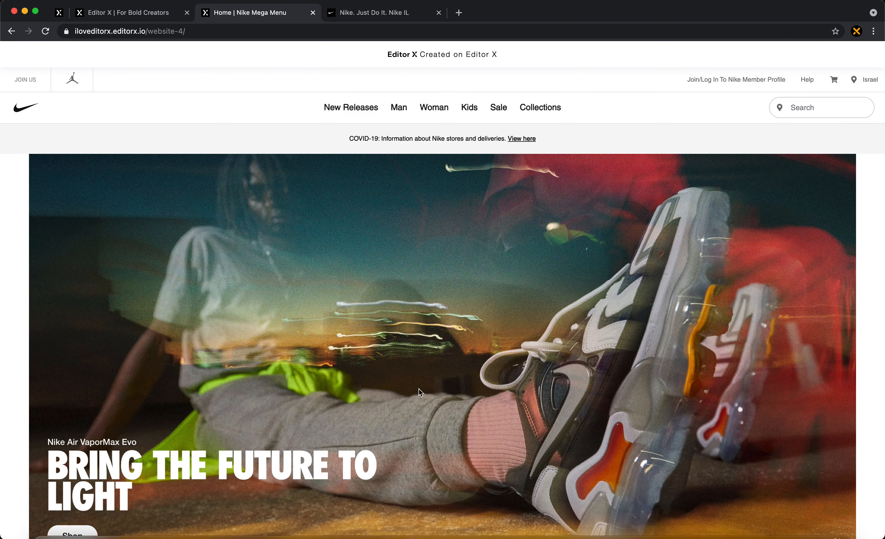
{"action": "scroll", "coordinate": [429, 352], "scroll_direction": "down", "scroll_amount": 10}
{"action": "scroll", "coordinate": [404, 241], "scroll_direction": "up", "scroll_amount": 10}
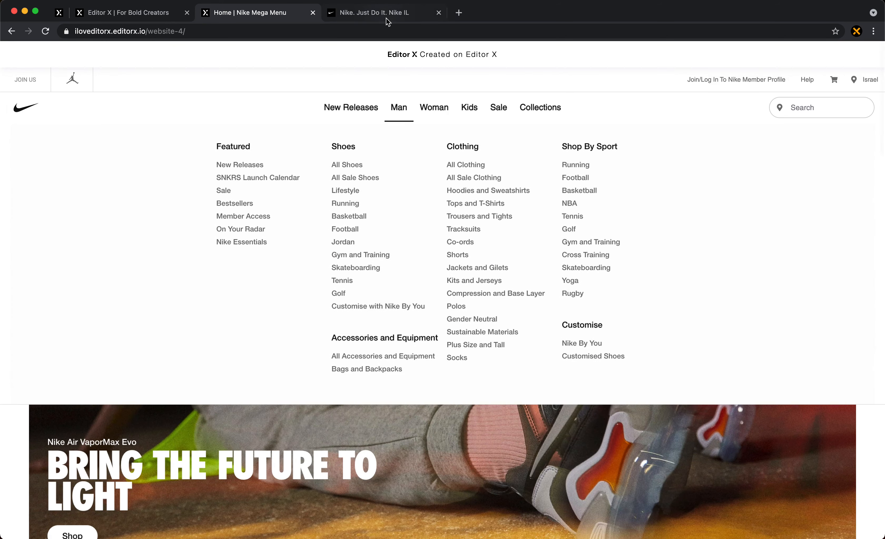
{"action": "left_click", "coordinate": [386, 16]}
{"action": "scroll", "coordinate": [429, 237], "scroll_direction": "down", "scroll_amount": 3}
{"action": "scroll", "coordinate": [430, 241], "scroll_direction": "up", "scroll_amount": 3}
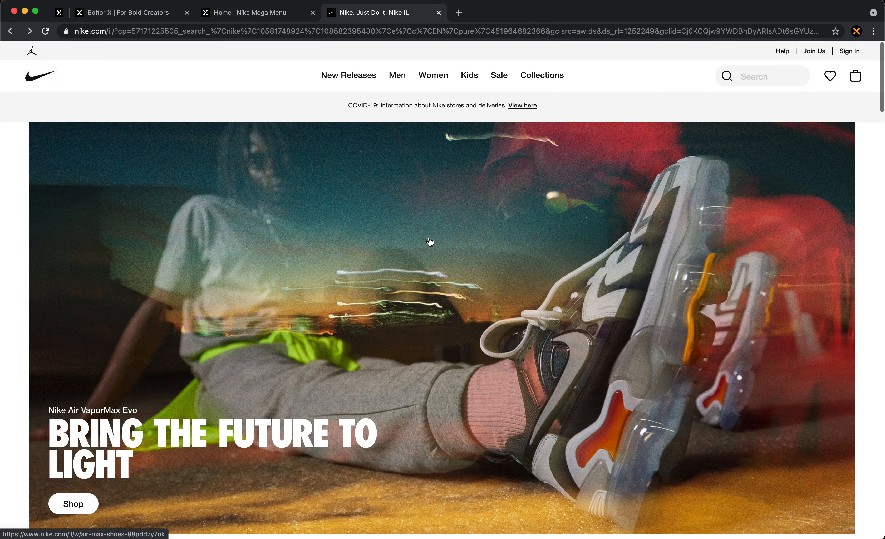
{"action": "scroll", "coordinate": [430, 242], "scroll_direction": "down", "scroll_amount": 2}
{"action": "scroll", "coordinate": [421, 182], "scroll_direction": "up", "scroll_amount": 2}
{"action": "left_click", "coordinate": [263, 15]}
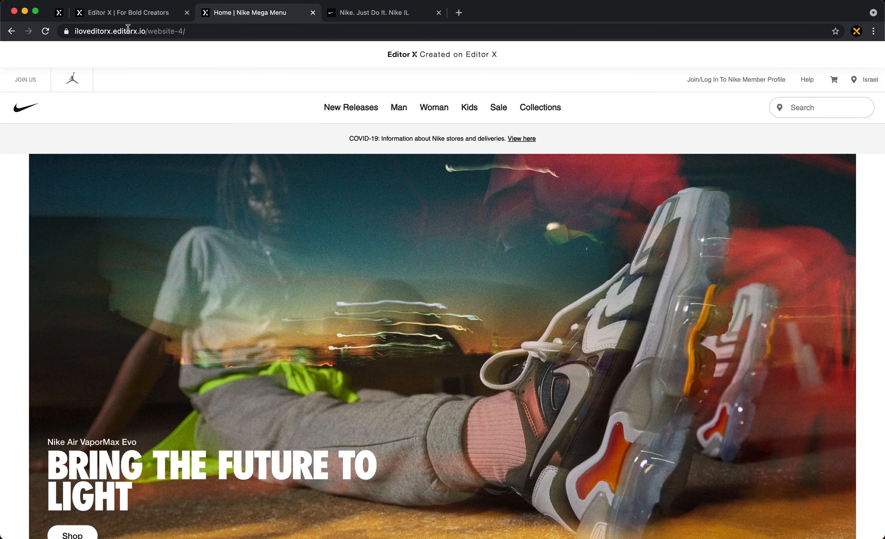
- Return to the Editor X canvas, select the Header section and set its scroll effect to None
{"action": "left_click", "coordinate": [127, 13]}
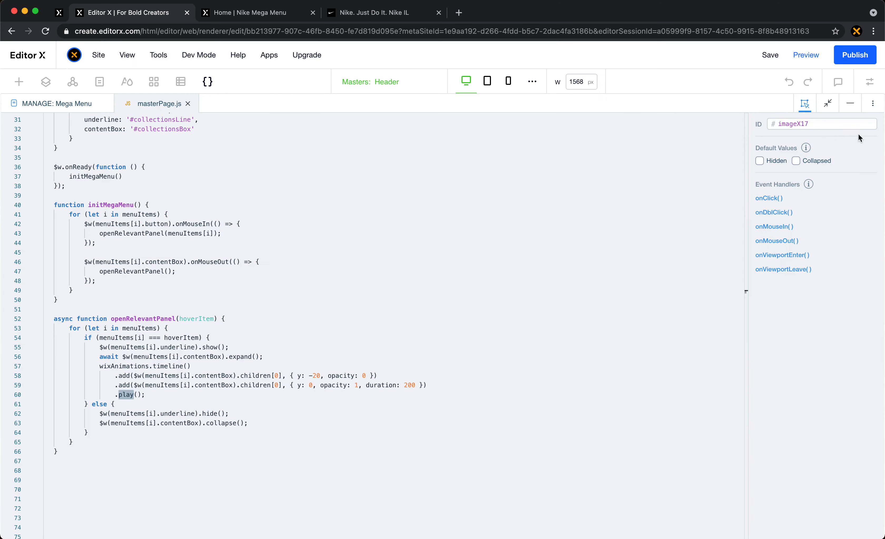
{"action": "left_click", "coordinate": [608, 189]}
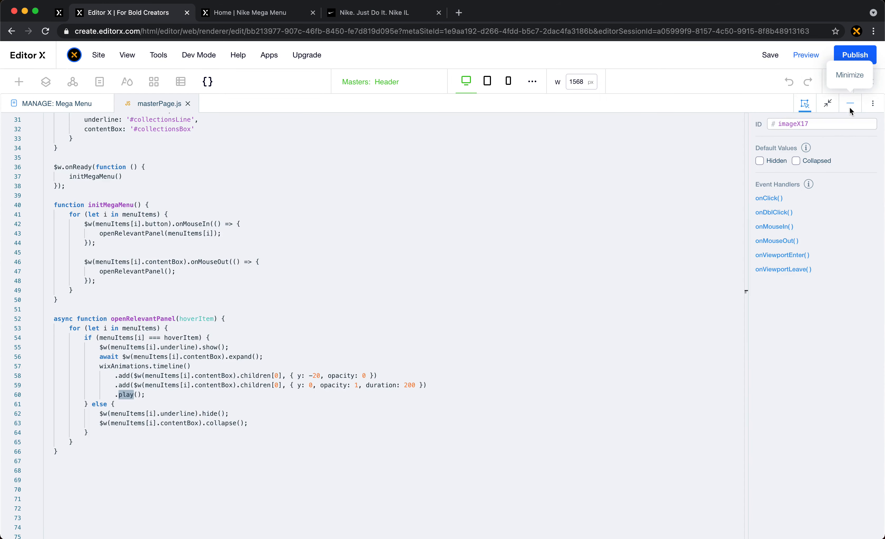
{"action": "left_click", "coordinate": [849, 107]}
{"action": "mouse_move", "coordinate": [69, 178]}
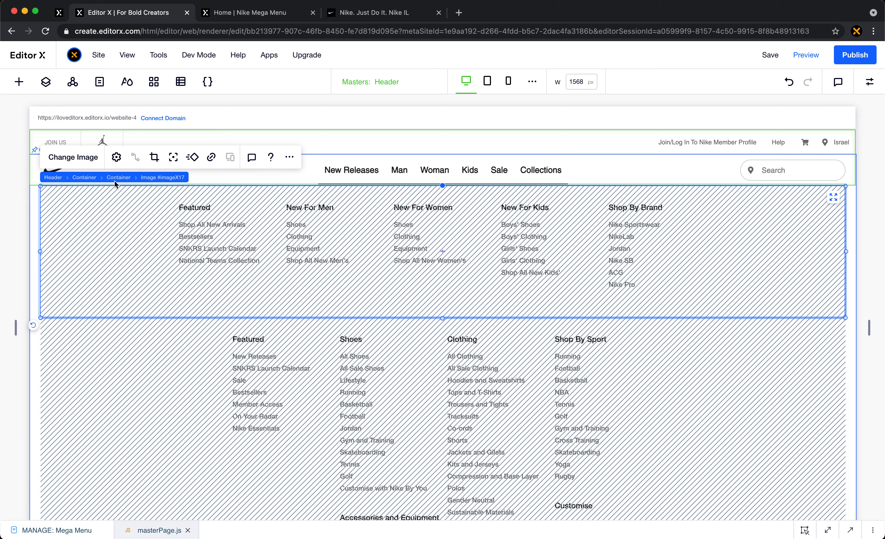
{"action": "left_click", "coordinate": [52, 178]}
{"action": "left_click", "coordinate": [870, 82]}
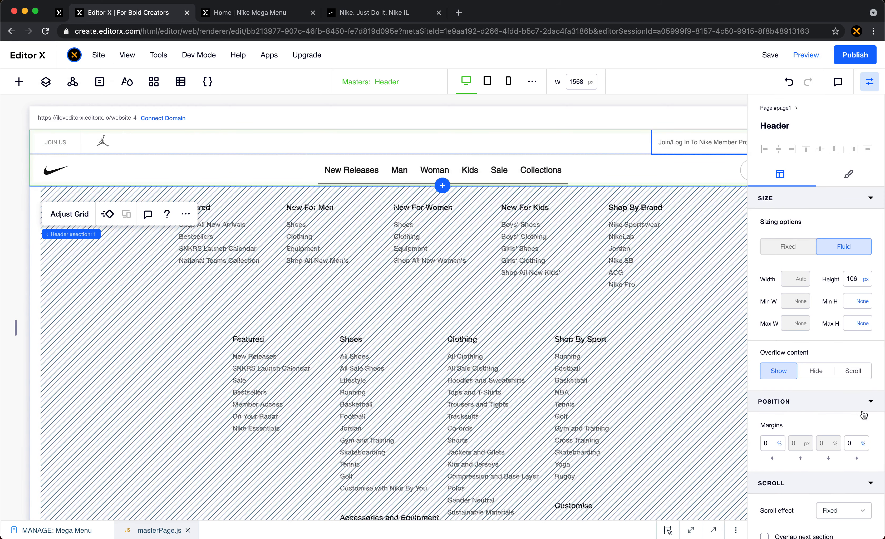
{"action": "scroll", "coordinate": [862, 418], "scroll_direction": "down", "scroll_amount": 3}
{"action": "left_click", "coordinate": [841, 408]}
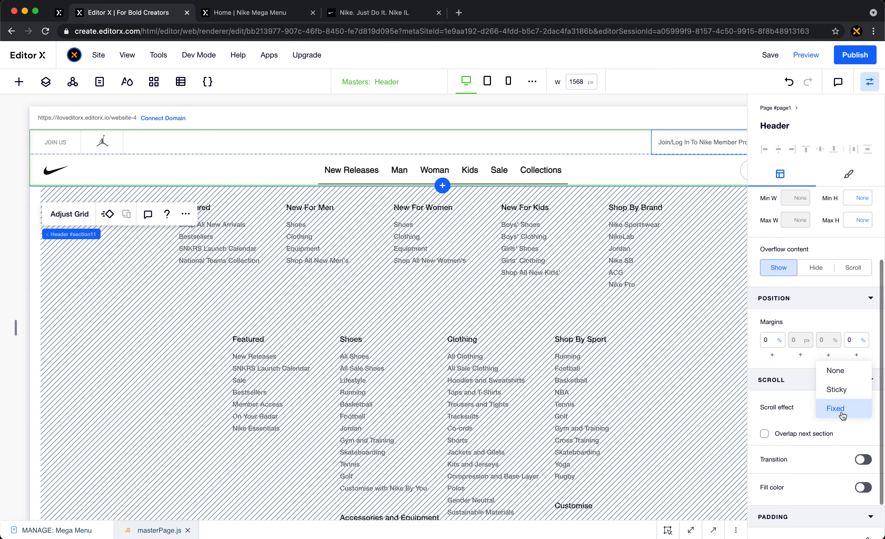
{"action": "left_click", "coordinate": [833, 370]}
- Set the Header section's height to Auto
{"action": "scroll", "coordinate": [822, 472], "scroll_direction": "up", "scroll_amount": 3}
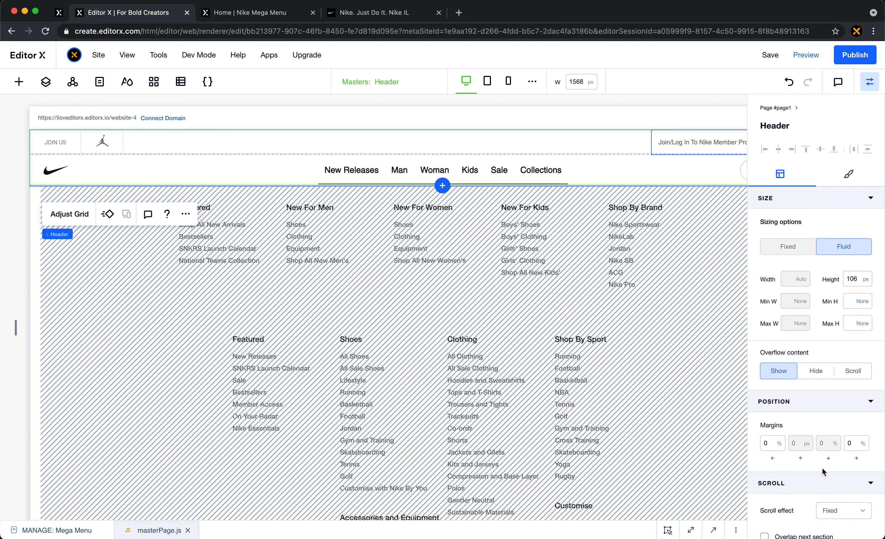
{"action": "left_click", "coordinate": [865, 280]}
{"action": "left_click", "coordinate": [849, 242]}
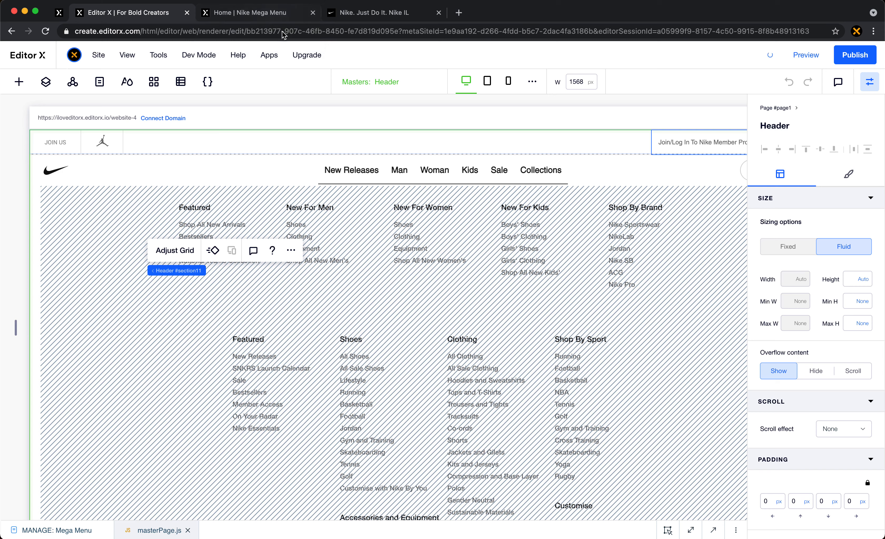
- Check on the live home page how the header scrolls and how the New Releases panel affects the content below
{"action": "left_click", "coordinate": [262, 19]}
{"action": "scroll", "coordinate": [433, 250], "scroll_direction": "down", "scroll_amount": 5}
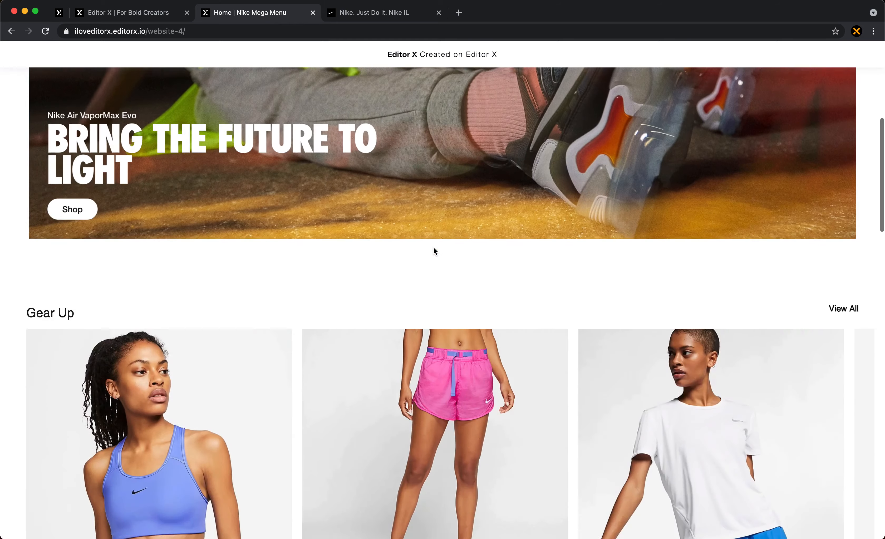
{"action": "scroll", "coordinate": [434, 250], "scroll_direction": "up", "scroll_amount": 5}
{"action": "scroll", "coordinate": [434, 250], "scroll_direction": "down", "scroll_amount": 6}
{"action": "scroll", "coordinate": [434, 247], "scroll_direction": "up", "scroll_amount": 6}
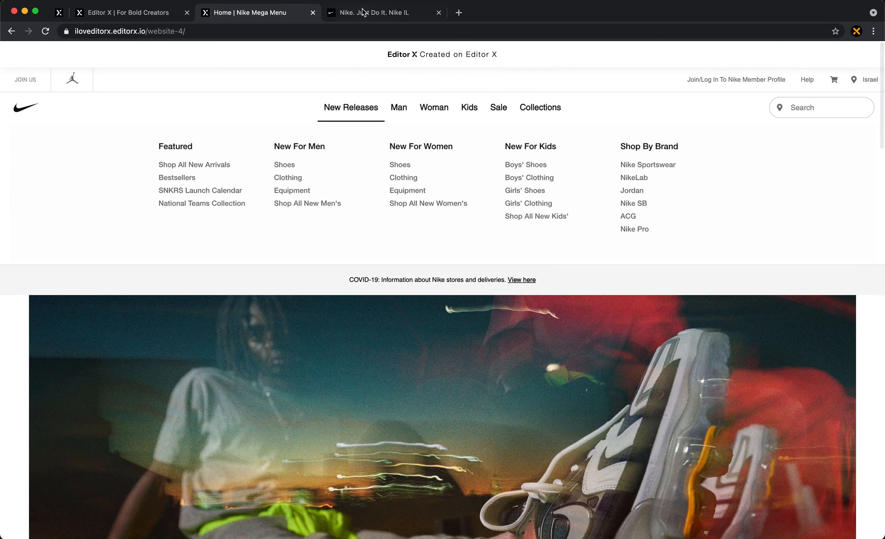
- Examine how nike.com's header follows the page while scrolling and compare it with the live site's open New Releases panel
{"action": "key", "text": "ctrl+Tab"}
{"action": "scroll", "coordinate": [387, 232], "scroll_direction": "down", "scroll_amount": 5}
{"action": "scroll", "coordinate": [387, 232], "scroll_direction": "up", "scroll_amount": 5}
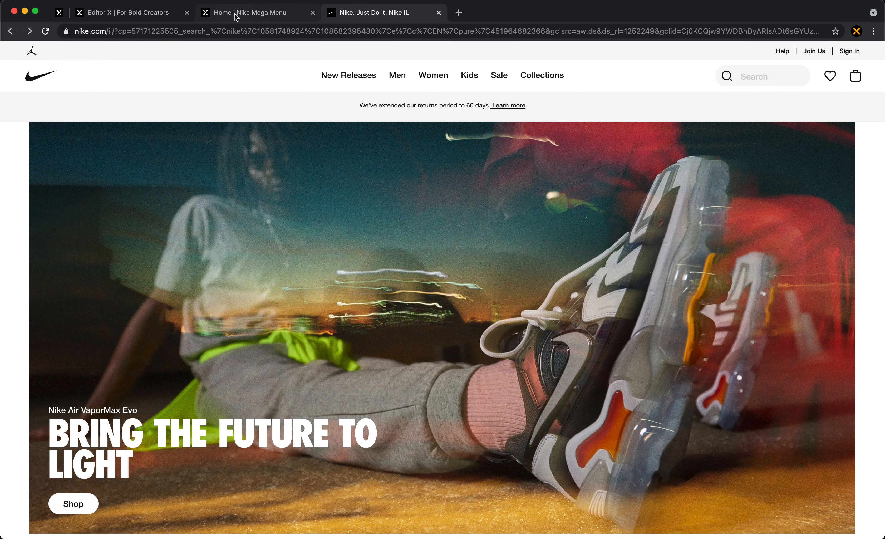
{"action": "left_click", "coordinate": [239, 14]}
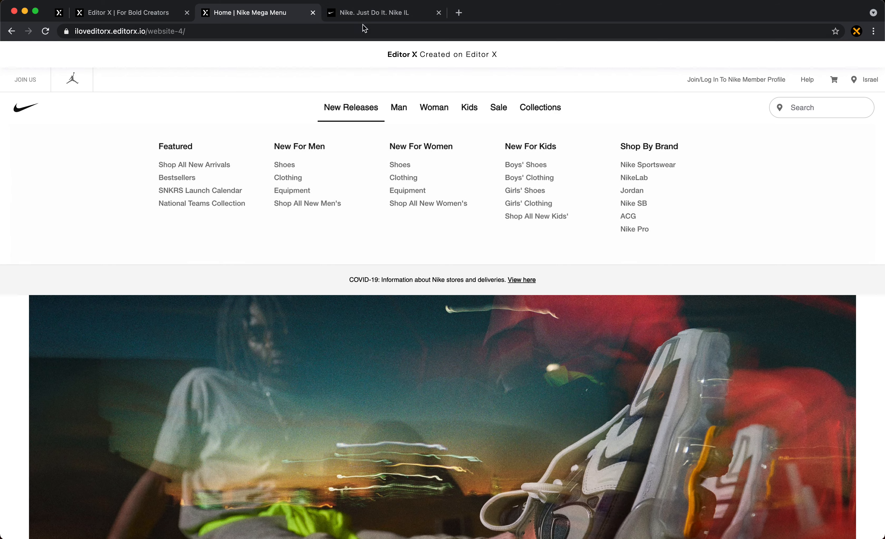
{"action": "left_click", "coordinate": [370, 15]}
{"action": "scroll", "coordinate": [370, 203], "scroll_direction": "down", "scroll_amount": 10}
{"action": "scroll", "coordinate": [371, 207], "scroll_direction": "up", "scroll_amount": 3}
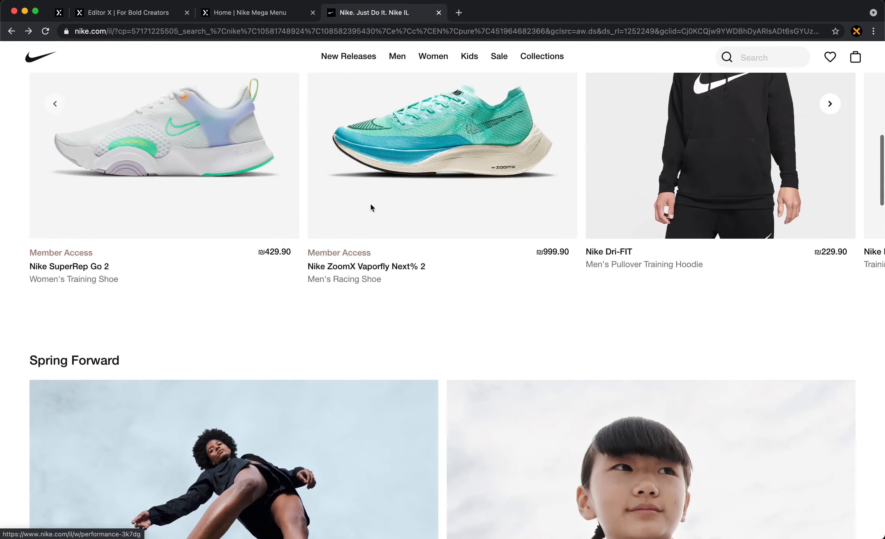
{"action": "scroll", "coordinate": [370, 205], "scroll_direction": "down", "scroll_amount": 5}
{"action": "scroll", "coordinate": [369, 205], "scroll_direction": "up", "scroll_amount": 15}
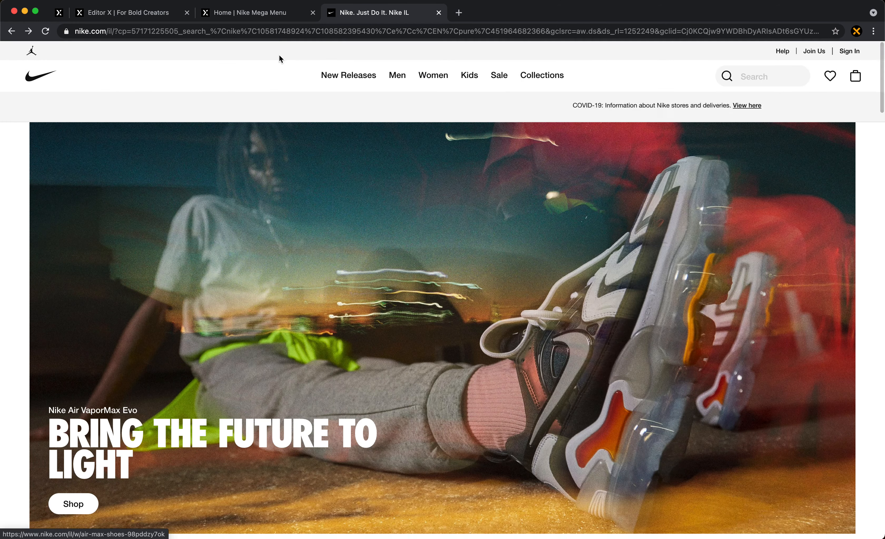
{"action": "left_click", "coordinate": [196, 13]}
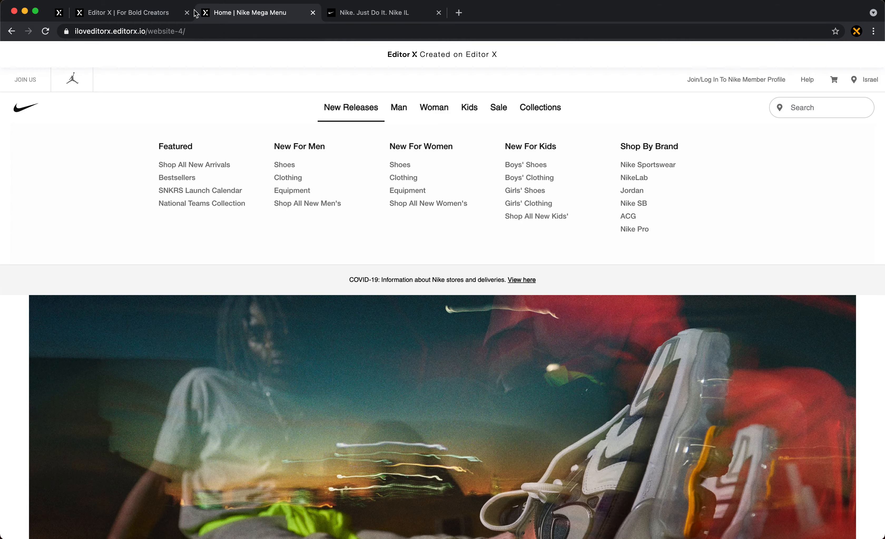
- Return to the Editor X canvas and undo the Header section's height change
{"action": "left_click", "coordinate": [158, 13]}
{"action": "left_click", "coordinate": [392, 151]}
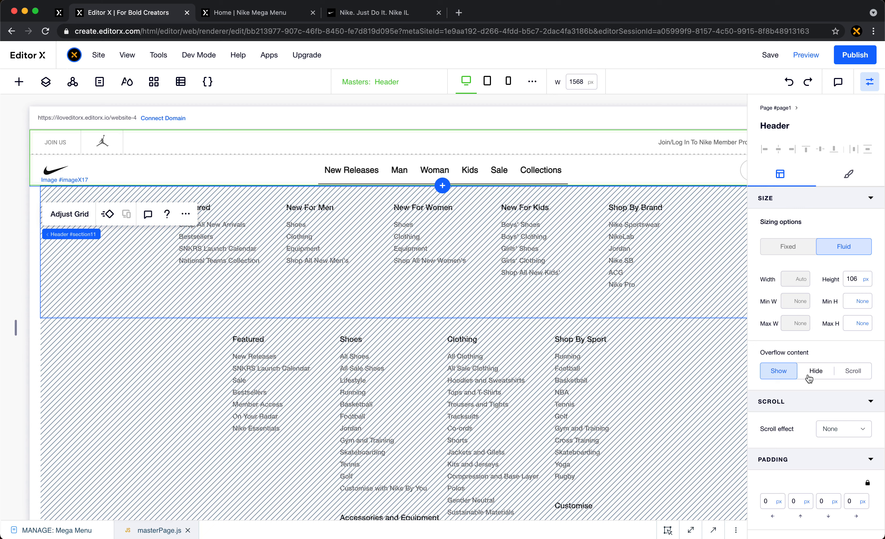
- Set the Header section's scroll effect to Fixed and turn on its Move transition with the upward direction
{"action": "left_click", "coordinate": [831, 431]}
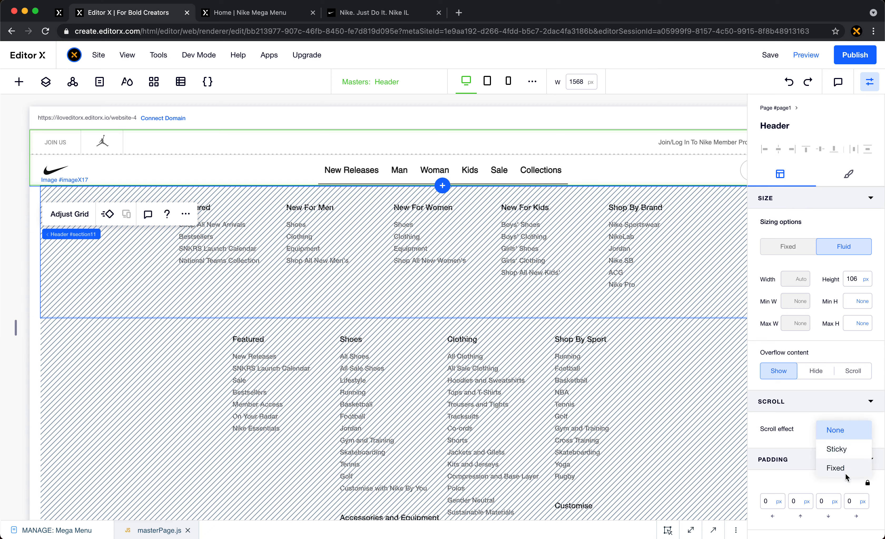
{"action": "left_click", "coordinate": [787, 84]}
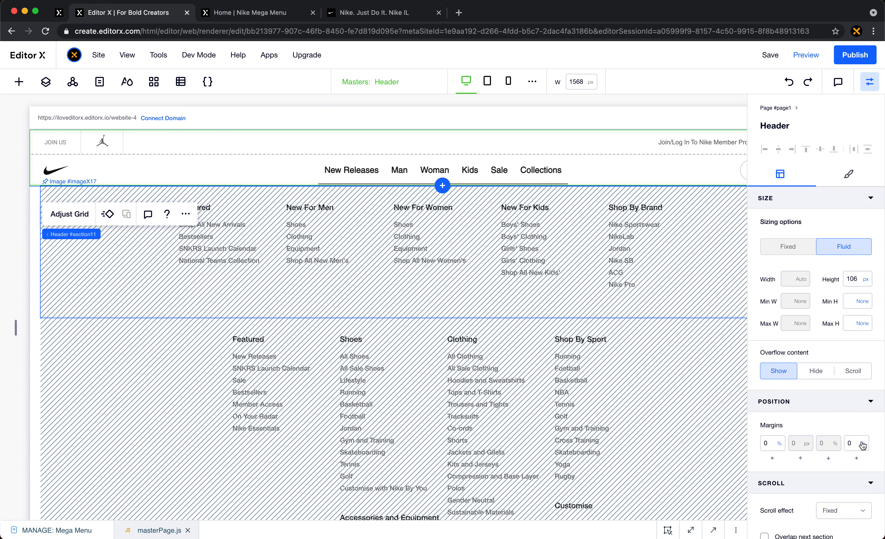
{"action": "scroll", "coordinate": [849, 450], "scroll_direction": "down", "scroll_amount": 5}
{"action": "left_click", "coordinate": [771, 421]}
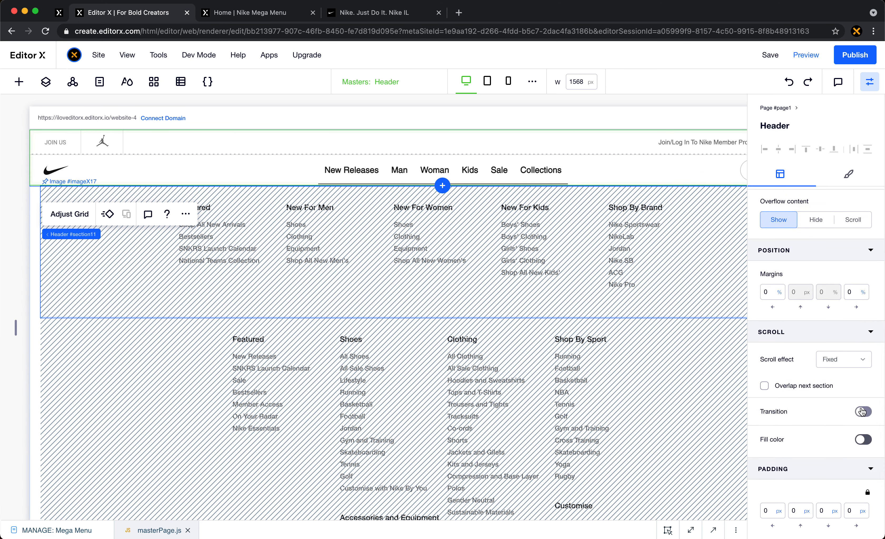
{"action": "scroll", "coordinate": [822, 421], "scroll_direction": "down", "scroll_amount": 4}
{"action": "scroll", "coordinate": [822, 421], "scroll_direction": "down", "scroll_amount": 2}
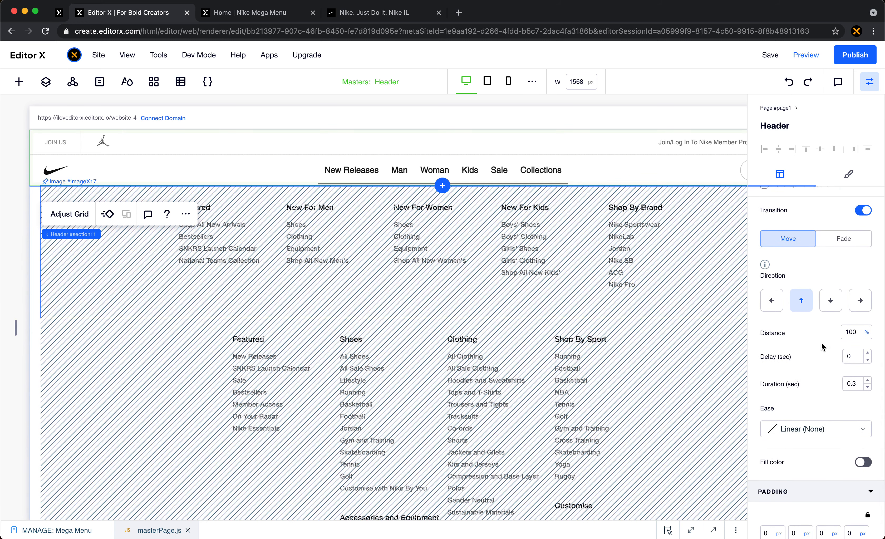
{"action": "scroll", "coordinate": [822, 343], "scroll_direction": "up", "scroll_amount": 3}
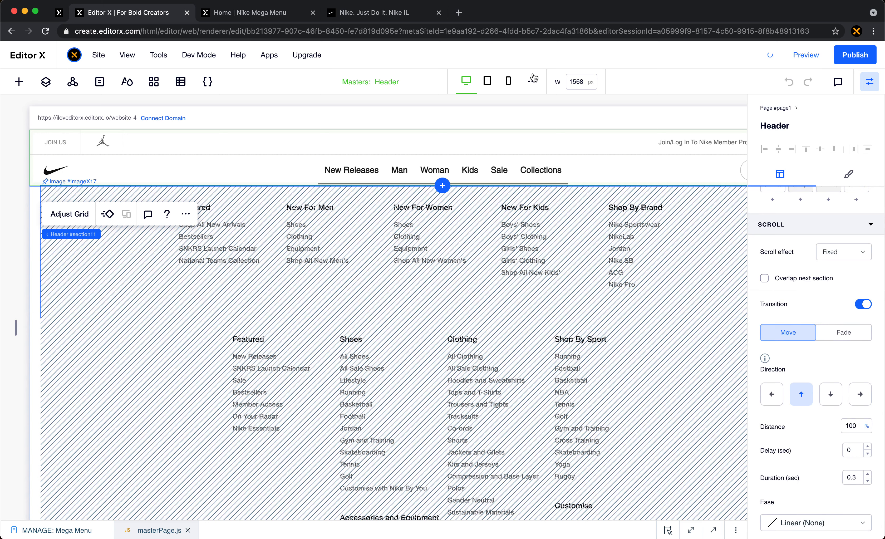
- Check on the live home page how the header responds to scrolling down and back up
{"action": "left_click", "coordinate": [276, 19]}
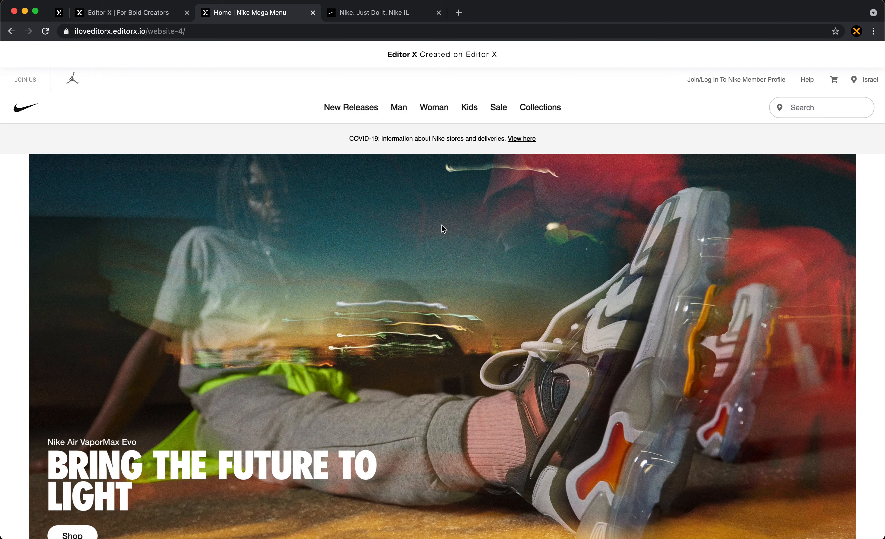
{"action": "scroll", "coordinate": [442, 228], "scroll_direction": "down", "scroll_amount": 10}
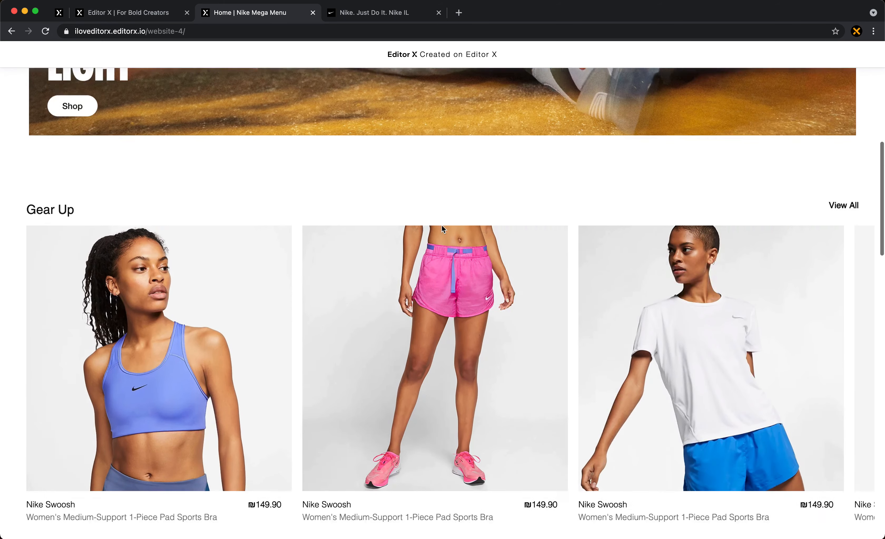
{"action": "scroll", "coordinate": [443, 228], "scroll_direction": "down", "scroll_amount": 7}
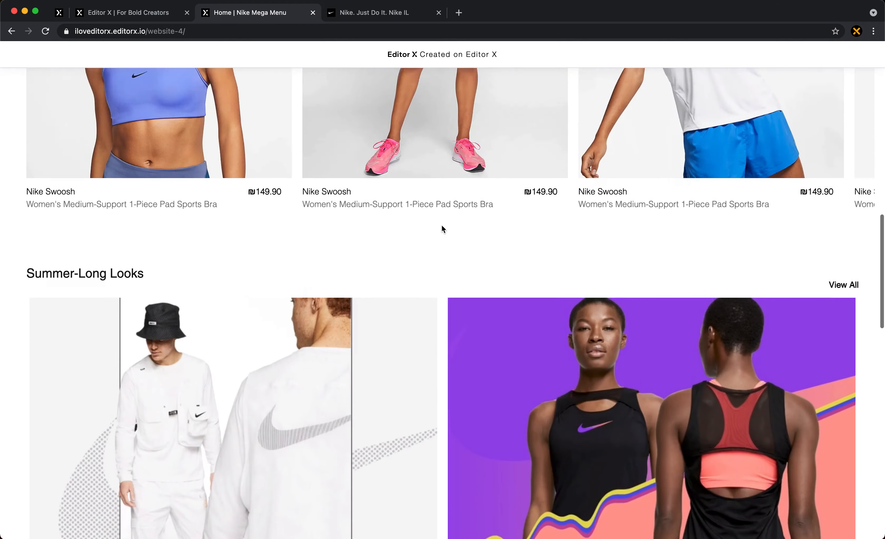
{"action": "scroll", "coordinate": [441, 227], "scroll_direction": "up", "scroll_amount": 7}
{"action": "scroll", "coordinate": [441, 227], "scroll_direction": "down", "scroll_amount": 5}
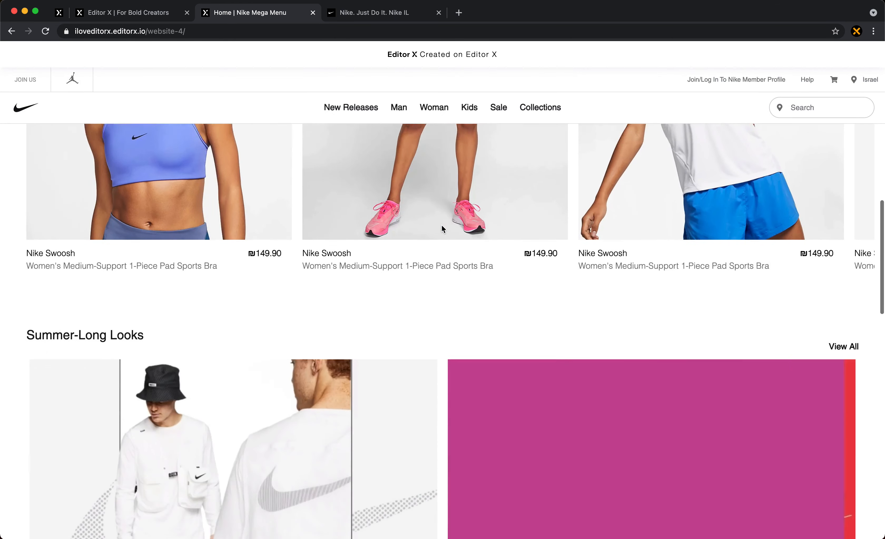
{"action": "scroll", "coordinate": [442, 228], "scroll_direction": "down", "scroll_amount": 2}
{"action": "scroll", "coordinate": [442, 228], "scroll_direction": "up", "scroll_amount": 12}
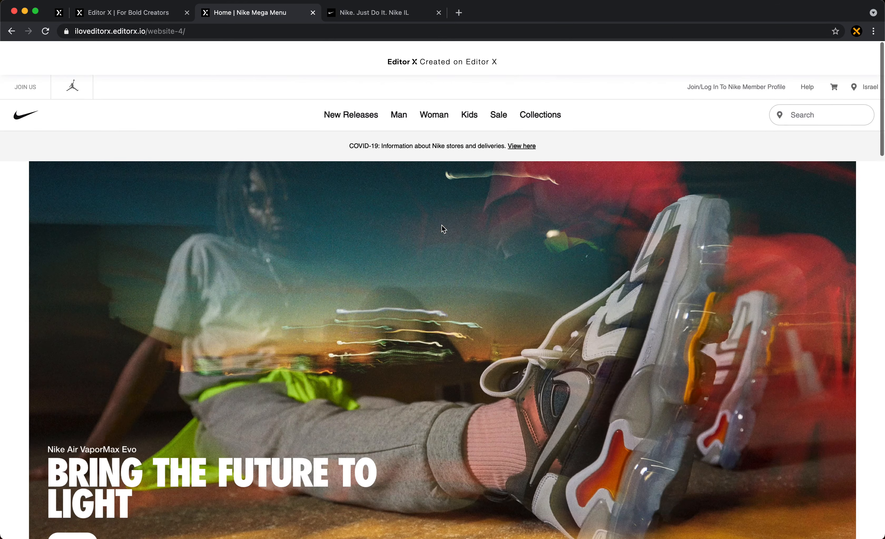
- Return to the Header's scroll settings in Editor X and set the transition distance to 46 px
{"action": "left_click", "coordinate": [135, 12]}
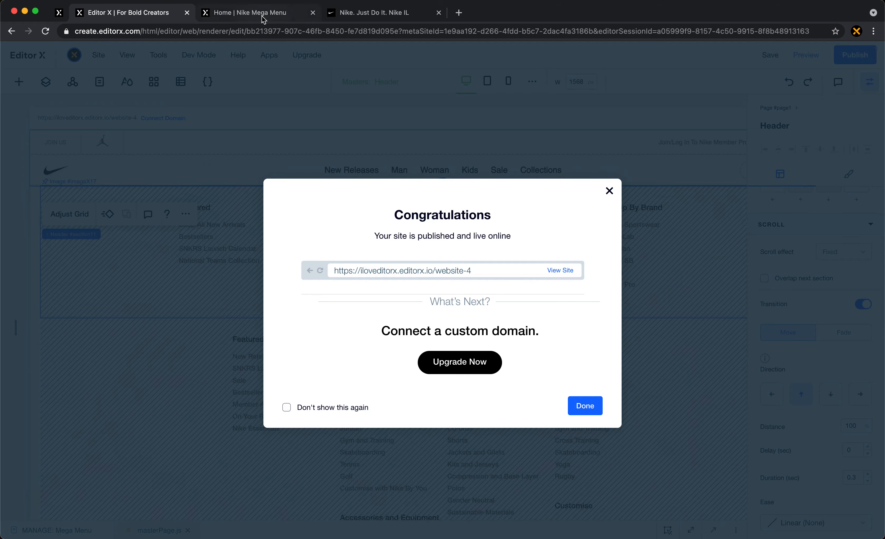
{"action": "left_click", "coordinate": [264, 17]}
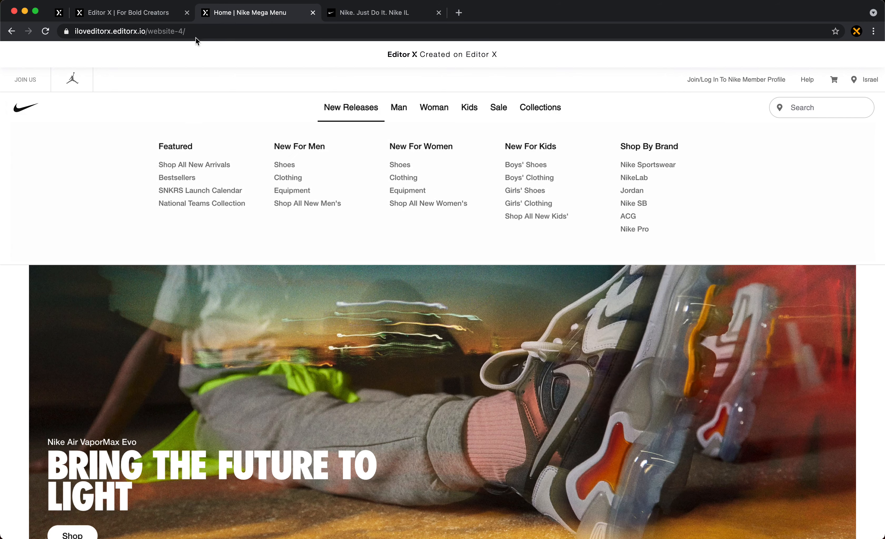
{"action": "left_click", "coordinate": [168, 15]}
{"action": "left_click", "coordinate": [559, 133]}
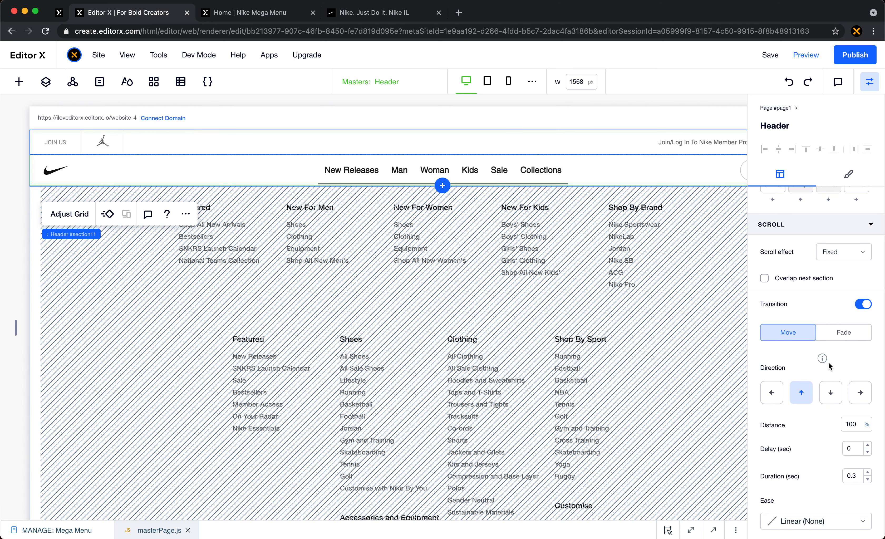
{"action": "left_click", "coordinate": [860, 430]}
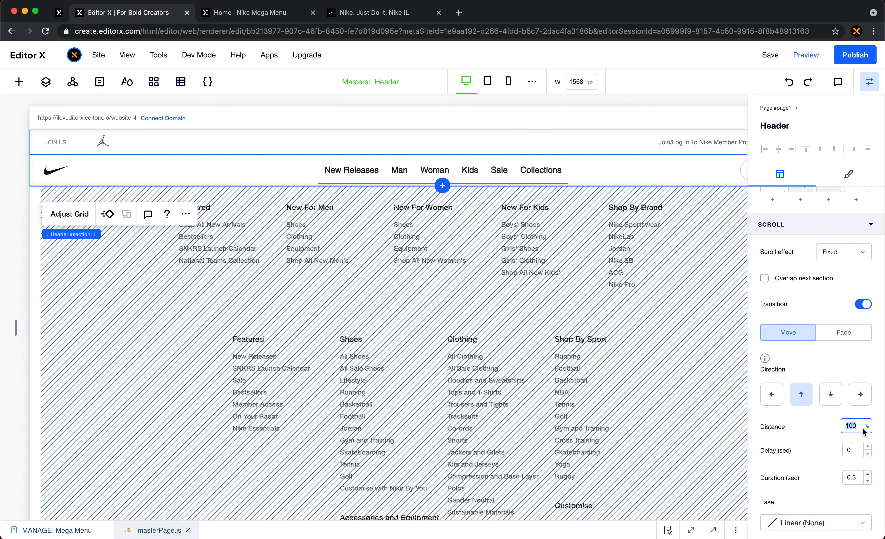
{"action": "type", "text": "46px"}
{"action": "key", "text": "Return"}
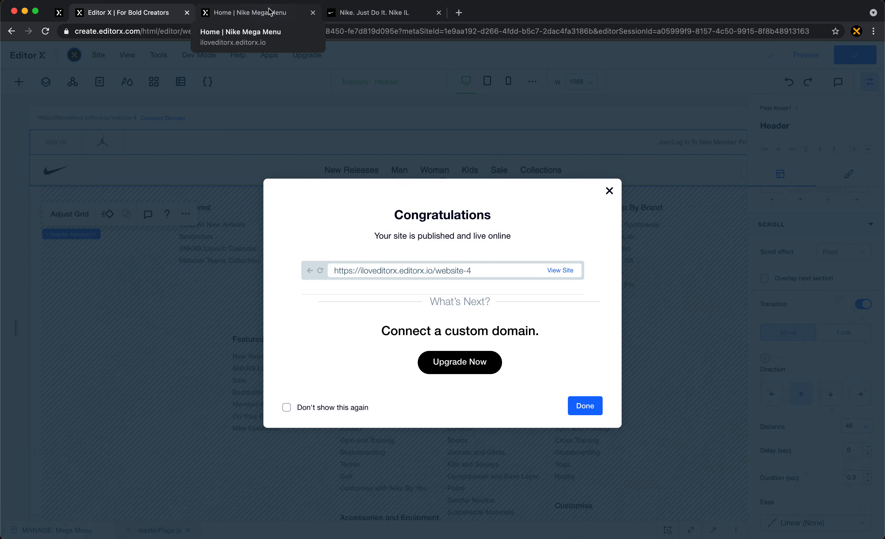
- Reload the live home page and check the header's scroll movement and the New Releases panel partway down the page
{"action": "left_click", "coordinate": [270, 12]}
{"action": "left_click", "coordinate": [43, 32]}
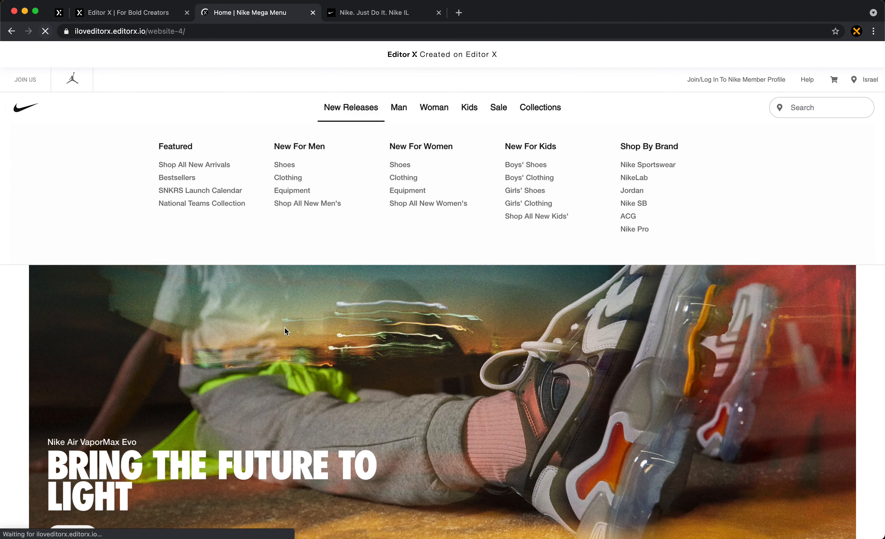
{"action": "scroll", "coordinate": [520, 292], "scroll_direction": "down", "scroll_amount": 15}
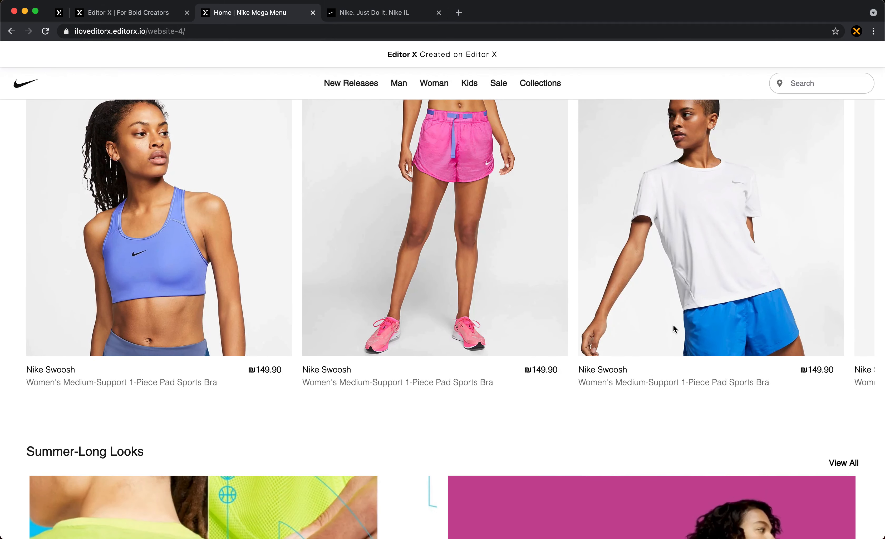
{"action": "scroll", "coordinate": [672, 324], "scroll_direction": "up", "scroll_amount": 15}
{"action": "scroll", "coordinate": [673, 325], "scroll_direction": "down", "scroll_amount": 10}
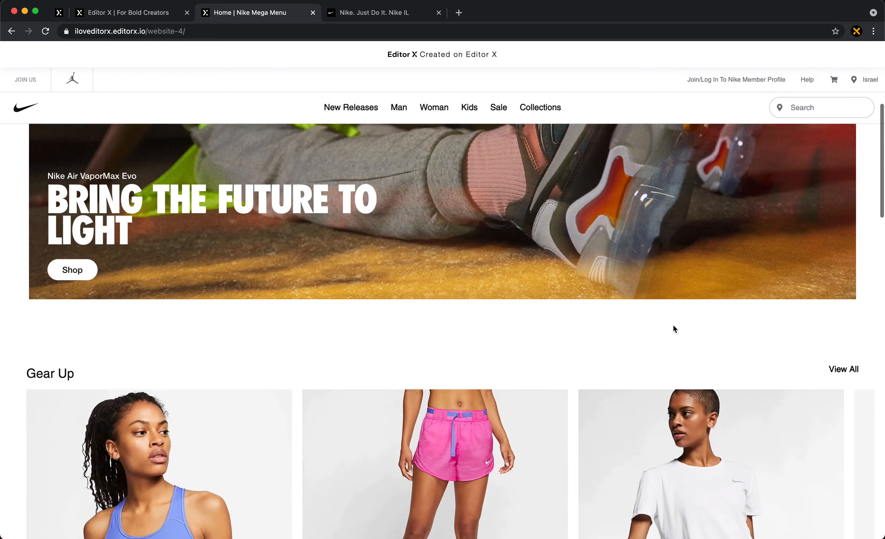
{"action": "scroll", "coordinate": [673, 328], "scroll_direction": "down", "scroll_amount": 4}
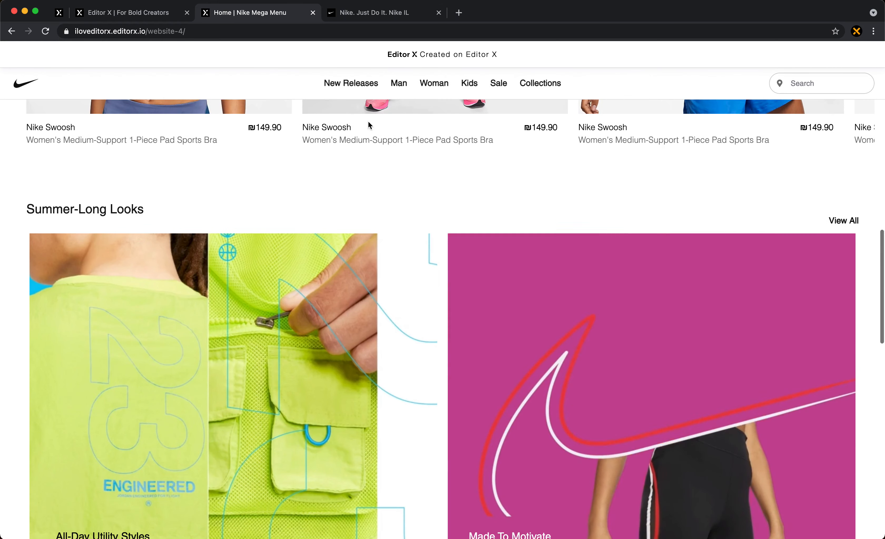
{"action": "mouse_move", "coordinate": [412, 92]}
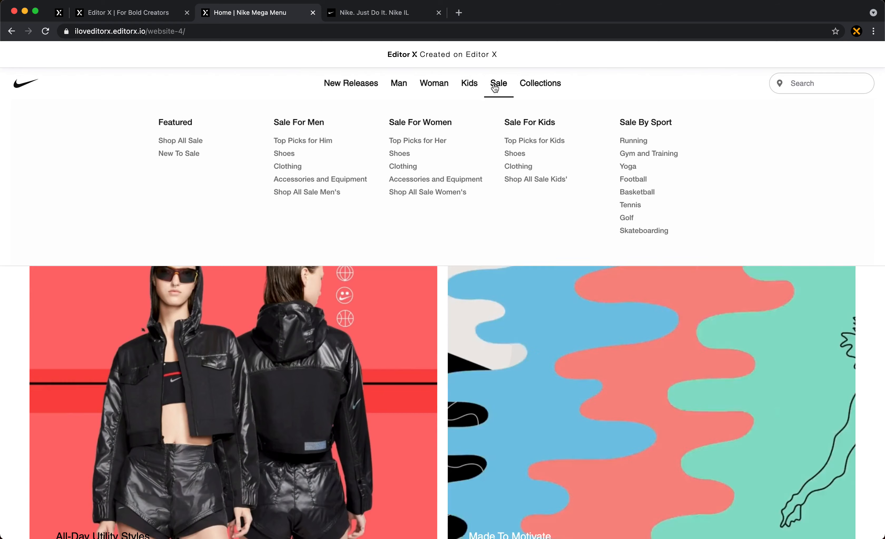
{"action": "mouse_move", "coordinate": [356, 82]}
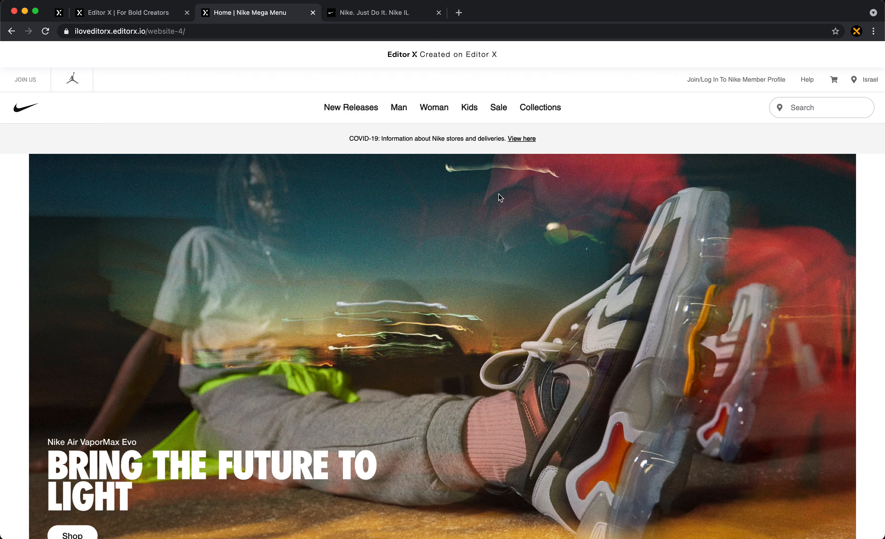
- Review the mega menu panels of several header items on the live page and recheck the header's response to scrolling
{"action": "mouse_move", "coordinate": [351, 107]}
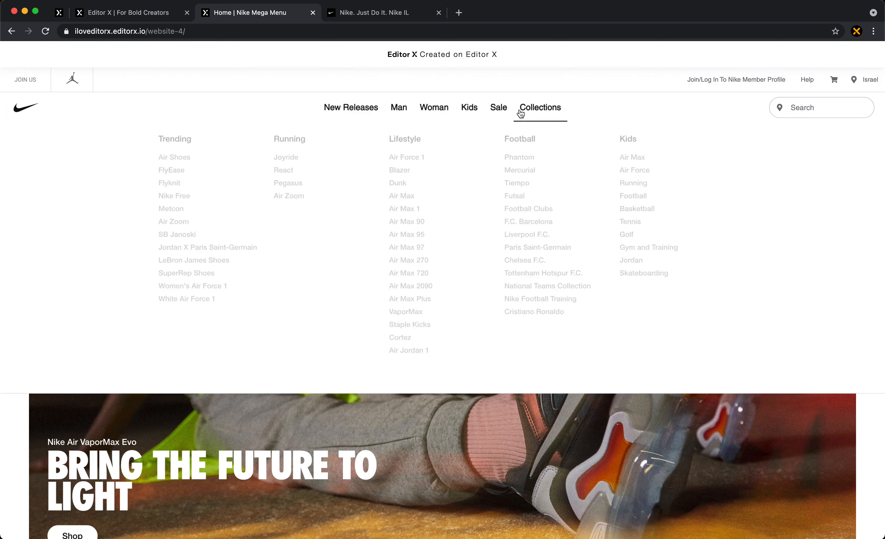
{"action": "mouse_move", "coordinate": [393, 117]}
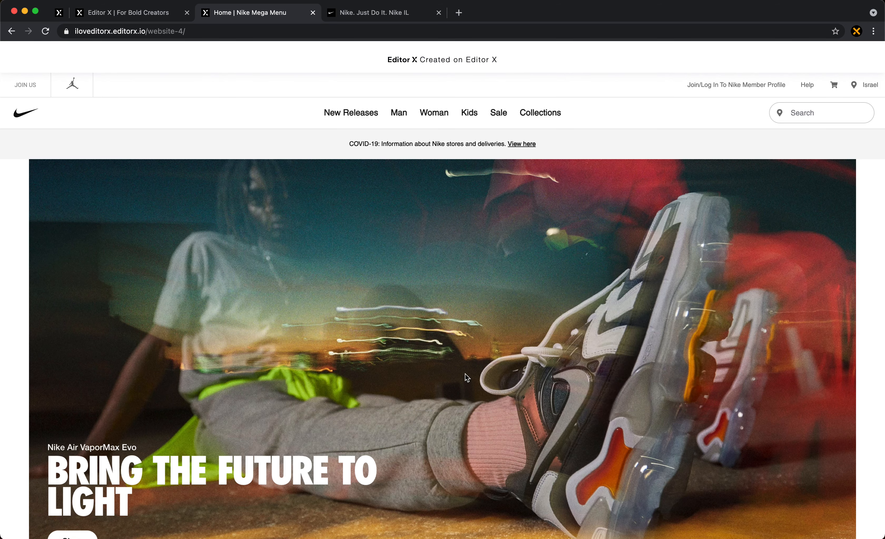
{"action": "scroll", "coordinate": [439, 317], "scroll_direction": "down", "scroll_amount": 3}
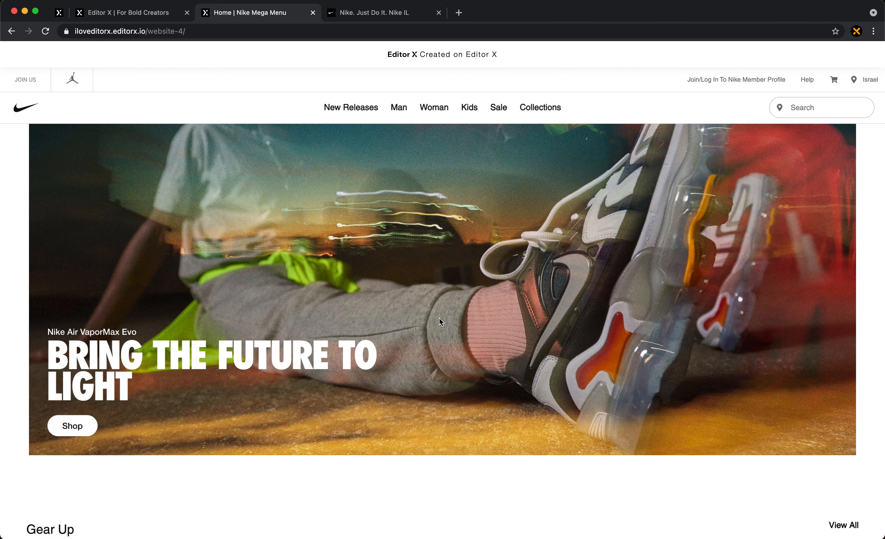
{"action": "scroll", "coordinate": [439, 317], "scroll_direction": "up", "scroll_amount": 3}
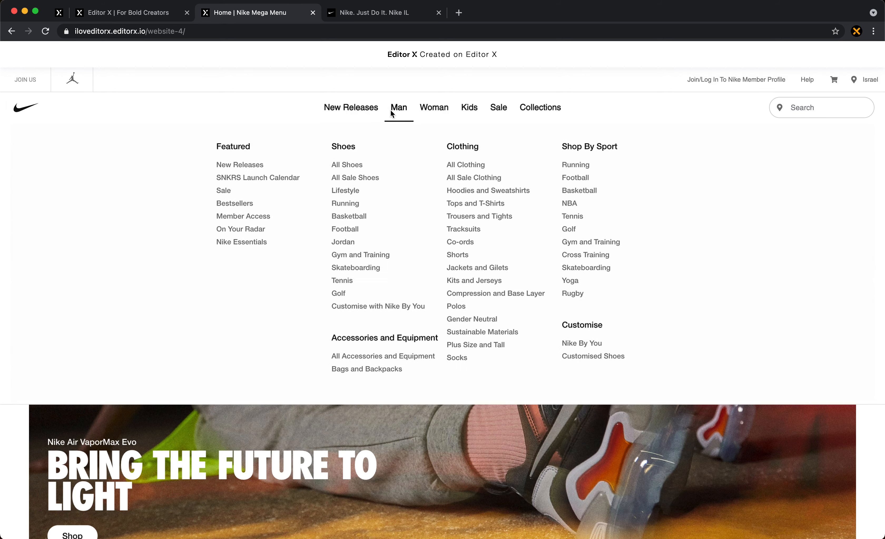
{"action": "mouse_move", "coordinate": [480, 110]}
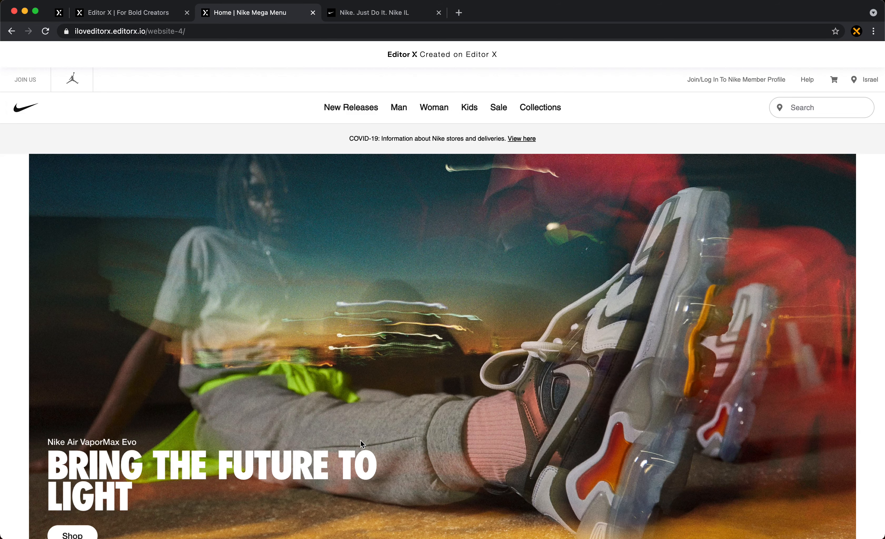
{"action": "scroll", "coordinate": [256, 269], "scroll_direction": "down", "scroll_amount": 10}
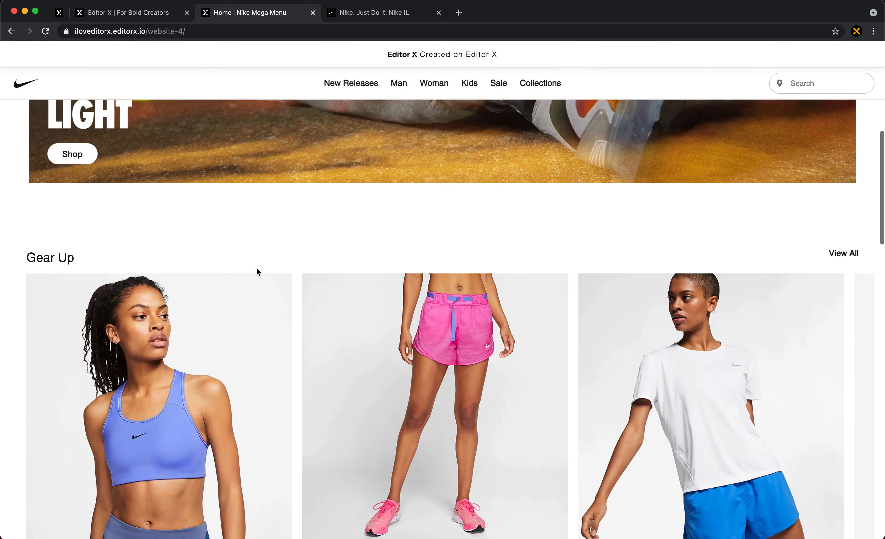
{"action": "scroll", "coordinate": [257, 269], "scroll_direction": "up", "scroll_amount": 5}
{"action": "scroll", "coordinate": [256, 270], "scroll_direction": "up", "scroll_amount": 3}
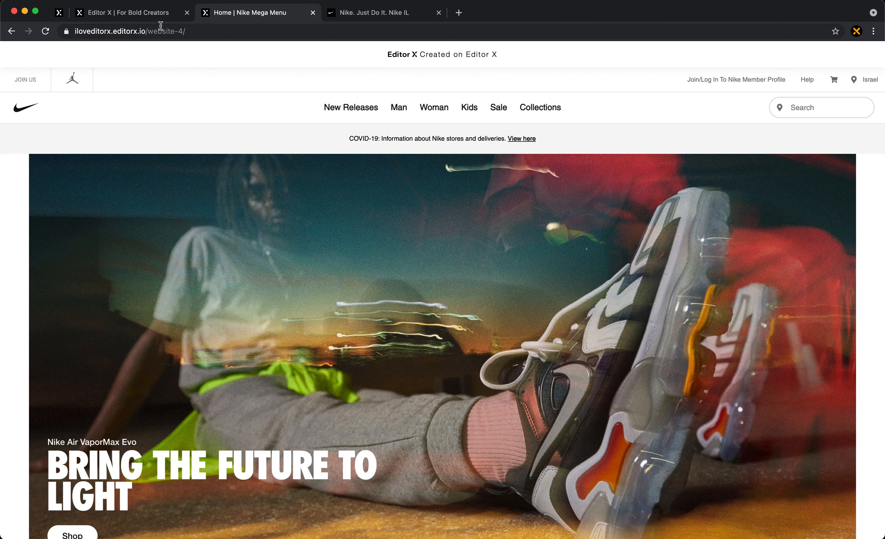
- Switch back to Editor X and dismiss the publish confirmation to return to the Header canvas
{"action": "left_click", "coordinate": [151, 13]}
{"action": "left_click", "coordinate": [257, 126]}
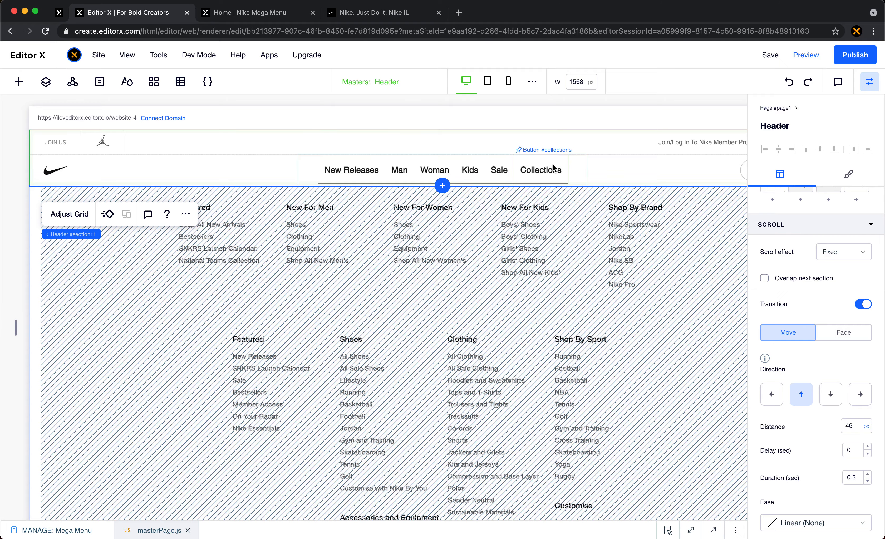